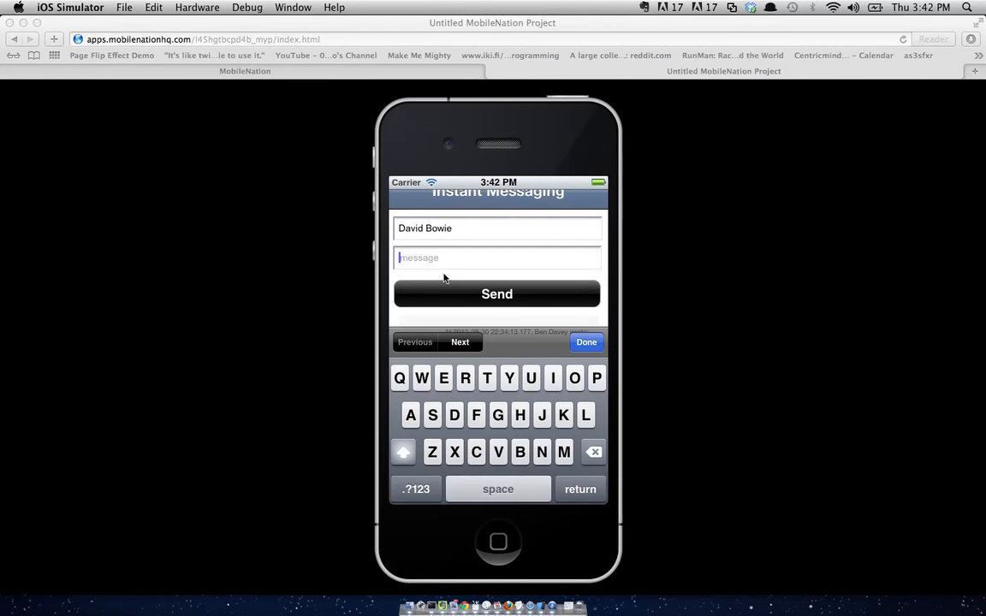
- Send 'groupd control to major tom' to the Instant Messaging chat, then open a new Top Sites tab
type("group")
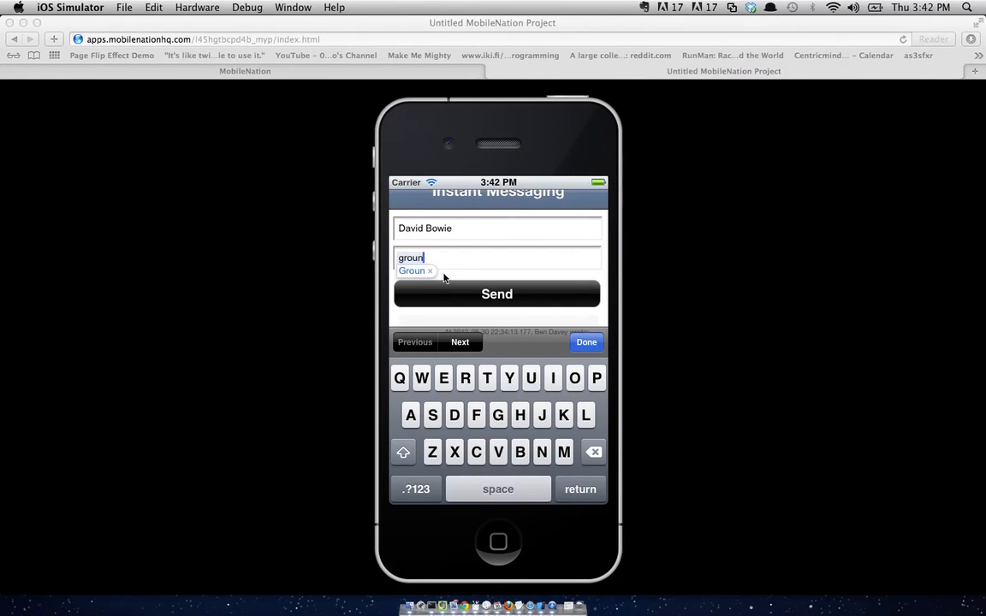
type("d control to ")
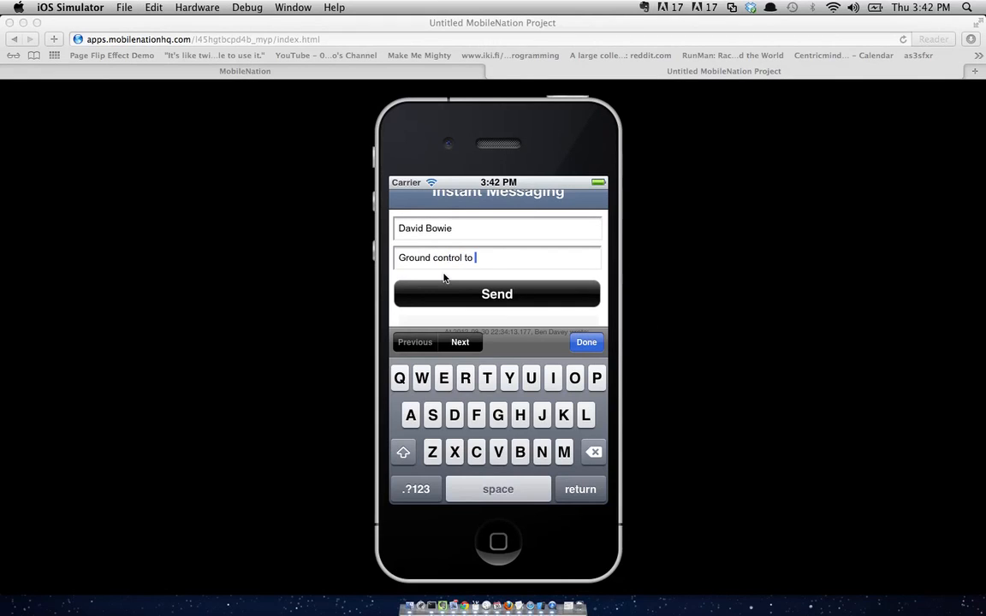
type("major tom")
left_click(533, 316)
left_click(516, 318)
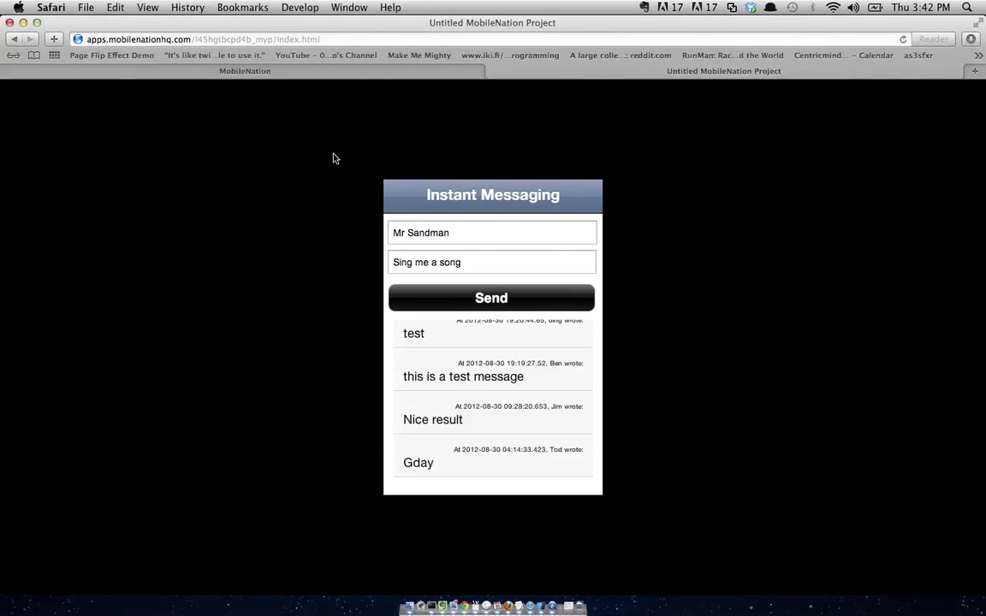
key("super+t")
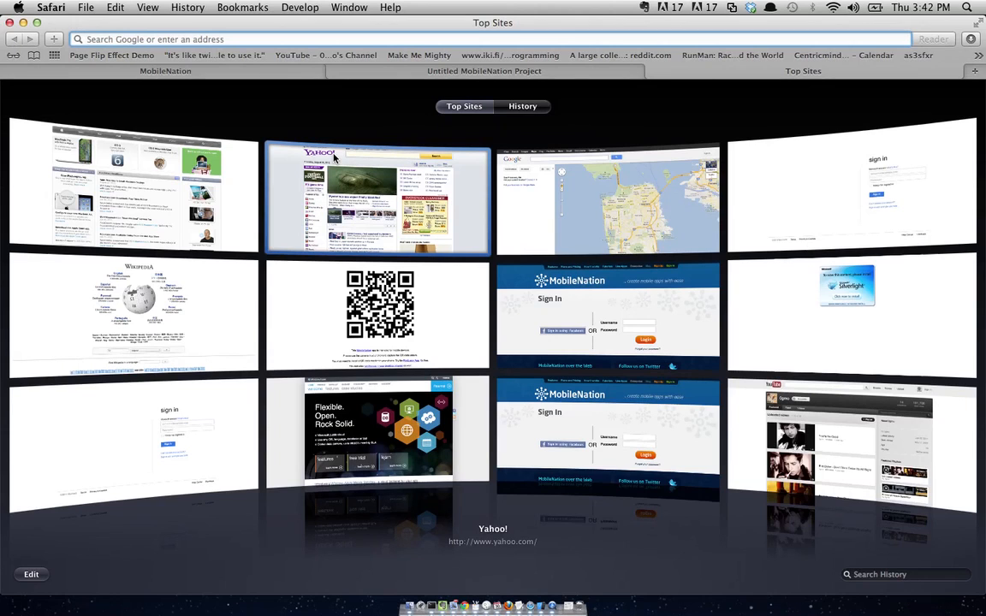
- Load windows.azure.com in the new tab, correcting a typo, to reach the management portal
type("wi")
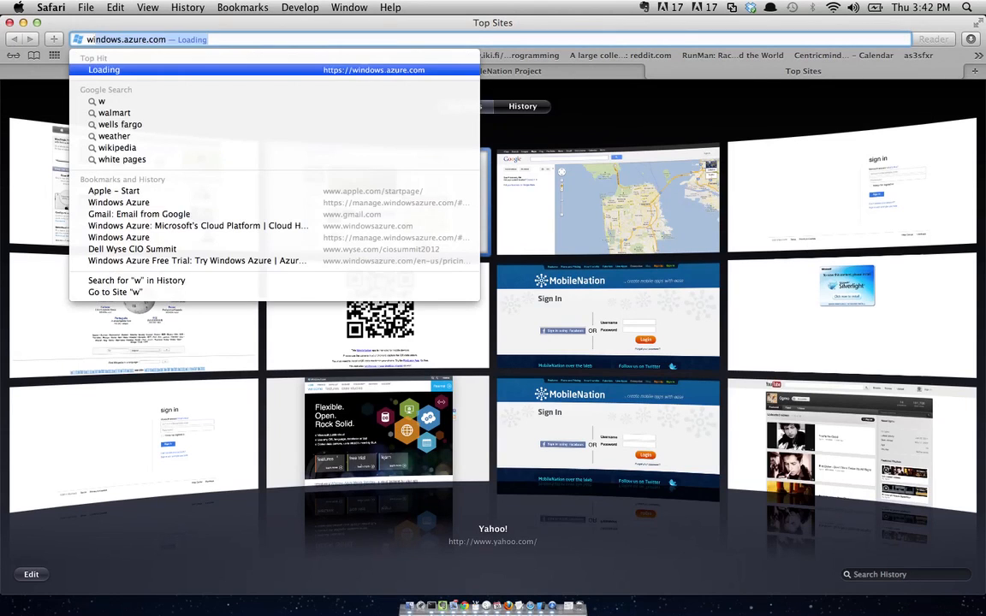
type("i")
key("BackSpace")
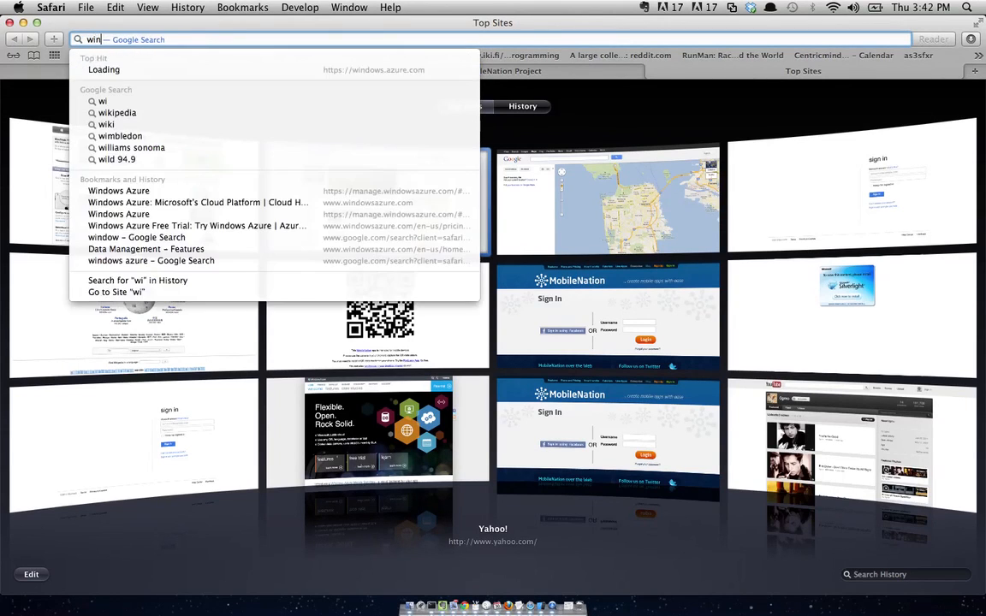
type("ndows.azure.com")
key("Return")
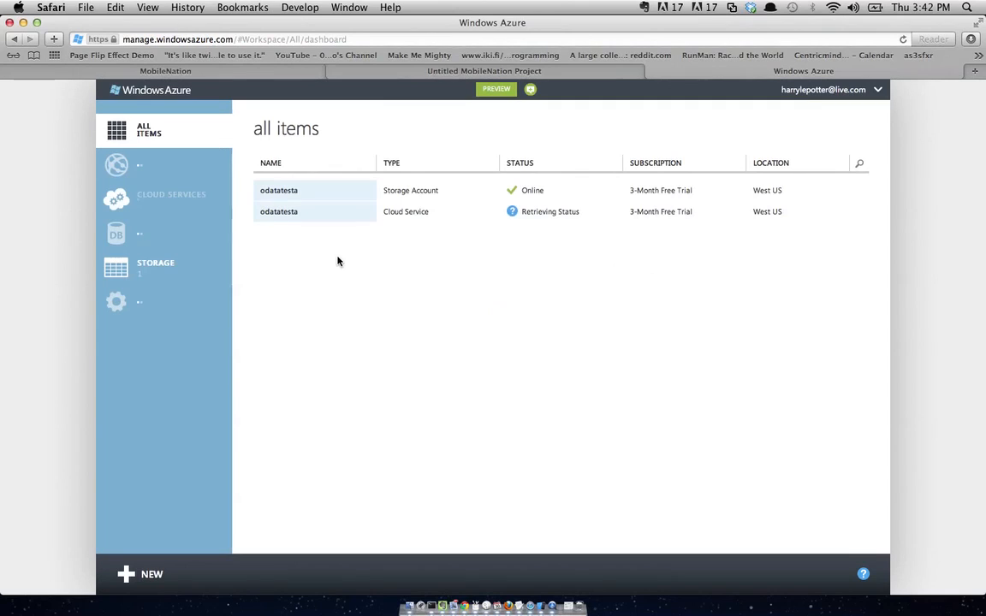
- Go from SQL Databases to the testing database's dashboard and follow its Manage URL link
left_click(184, 241)
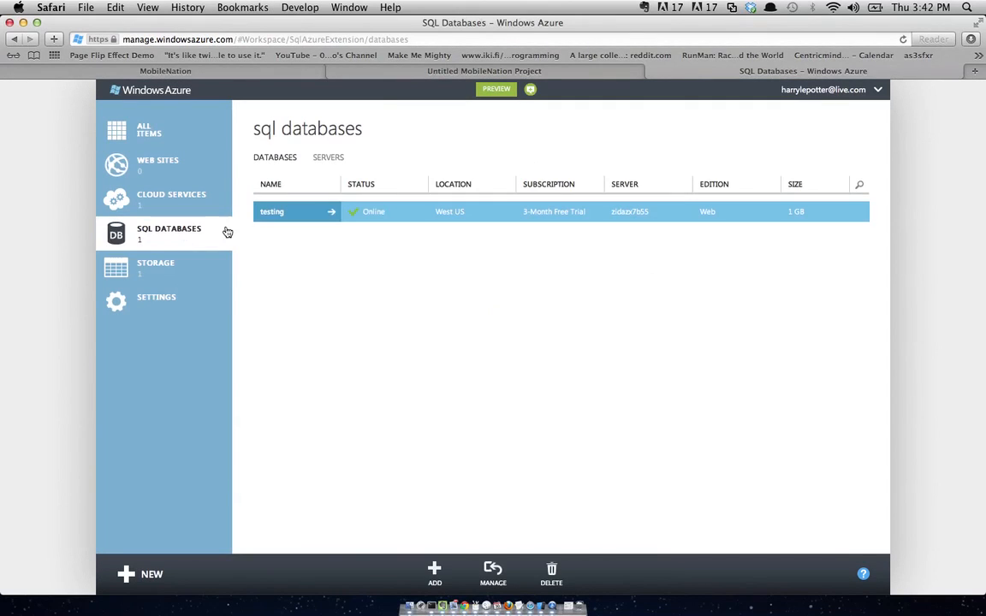
left_click(331, 215)
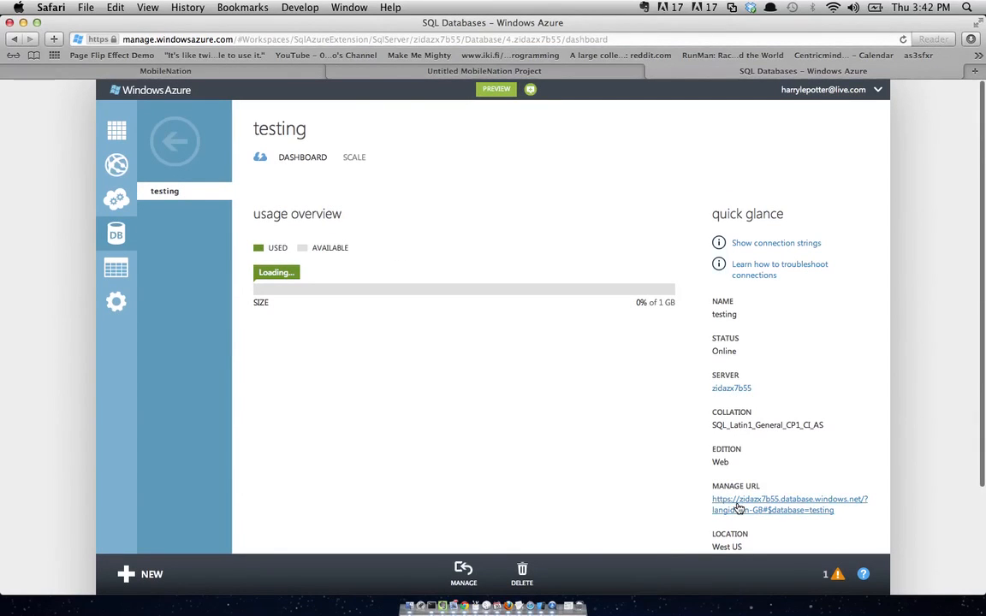
left_click(738, 505)
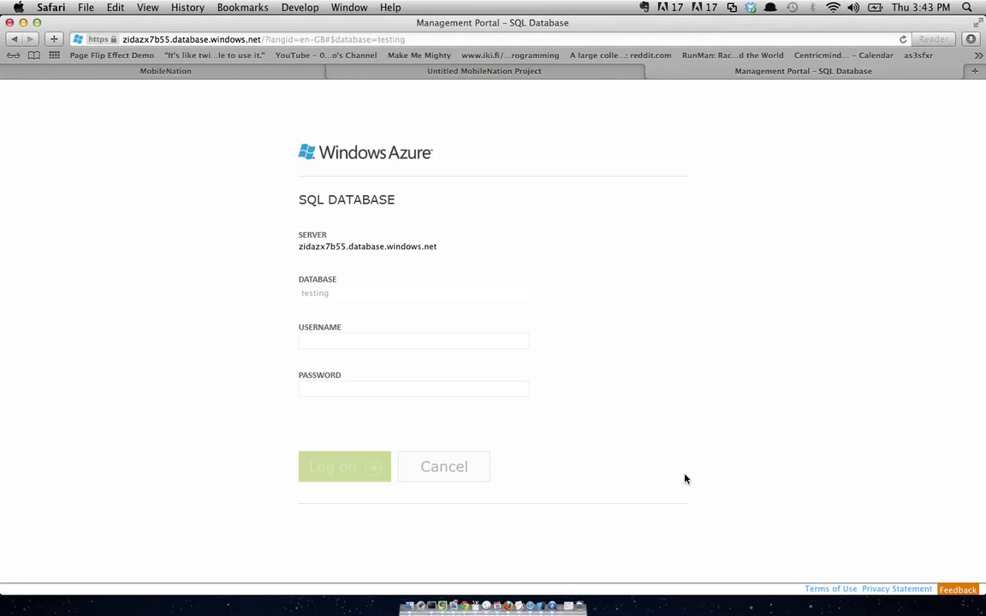
- Log on to the testing database with the account username and password, then open the Design workspace
left_click(422, 343)
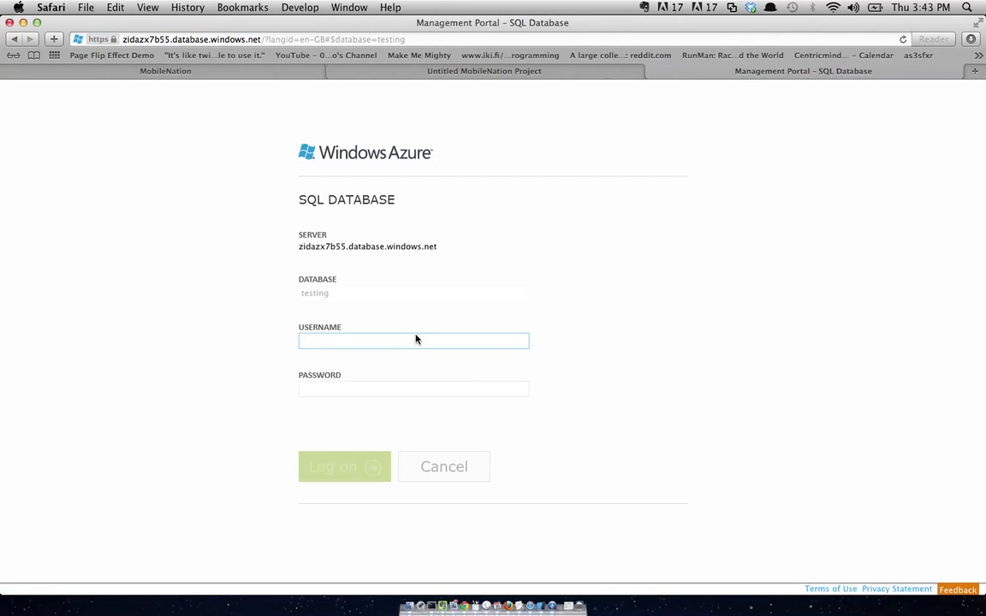
type("harry")
key("Tab")
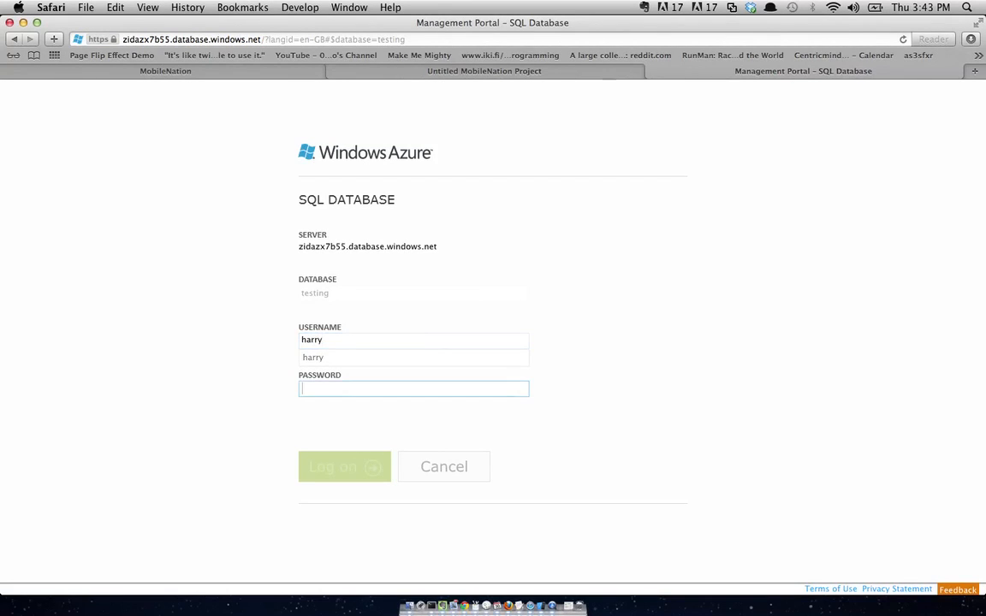
type("•••••••••••")
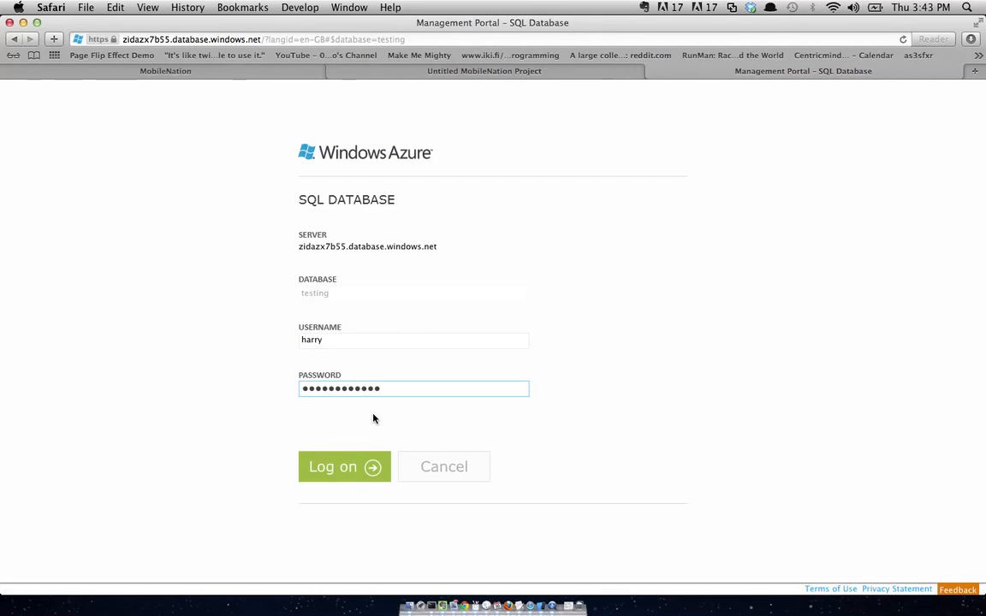
left_click(356, 473)
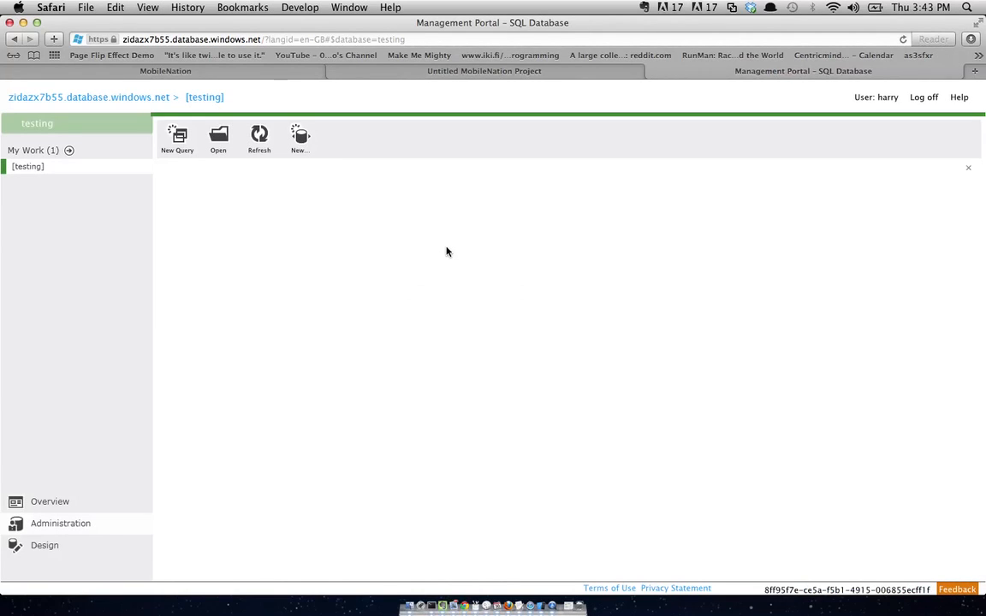
left_click(52, 547)
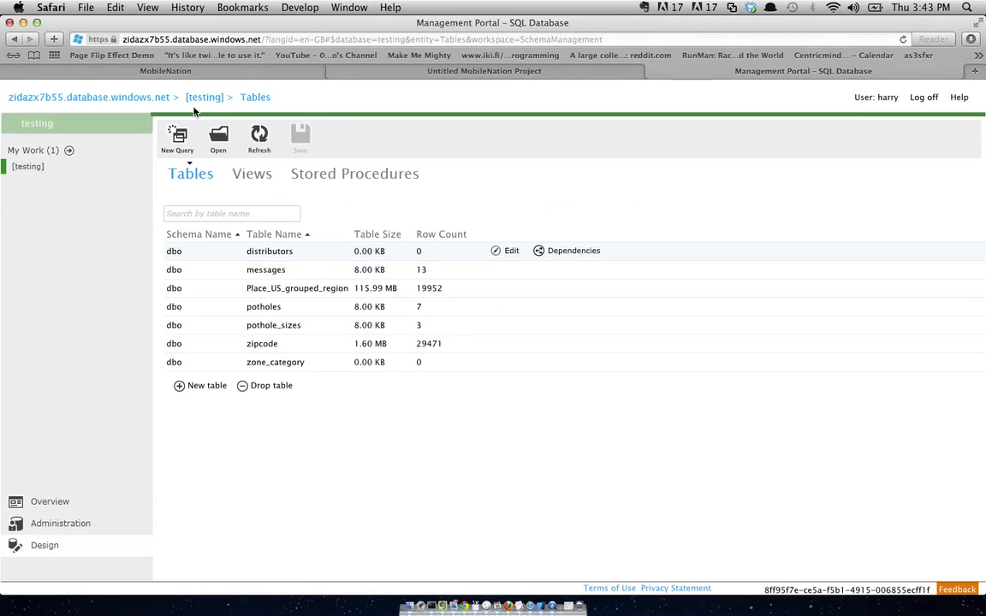
- Create a new table named instant_messages and make its ID column an identity column
left_click(181, 386)
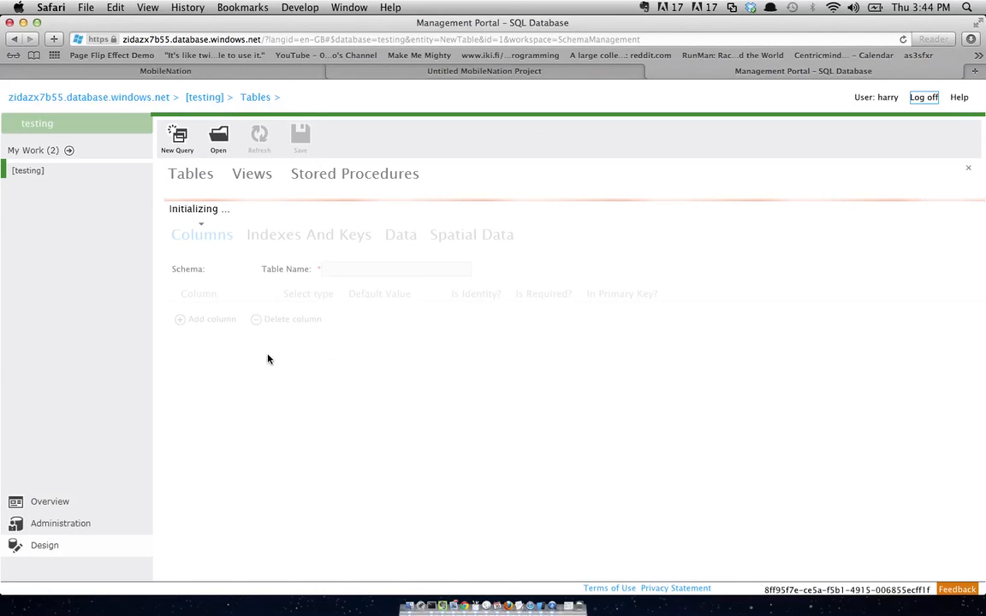
left_click(362, 233)
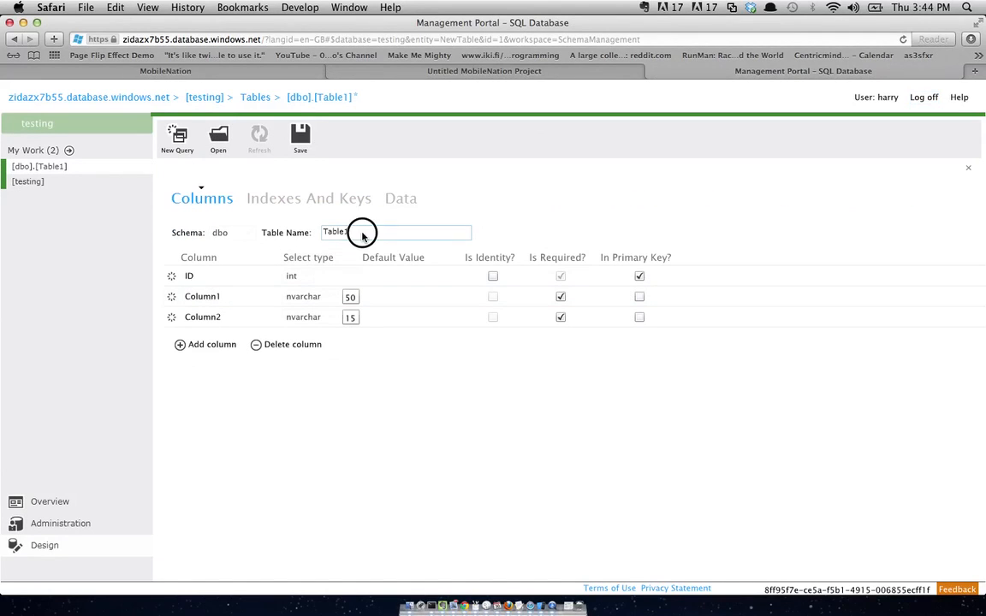
key("BackSpace")
key("BackSpace")
key("BackSpace")
key("BackSpace")
key("BackSpace")
type("instant_messages")
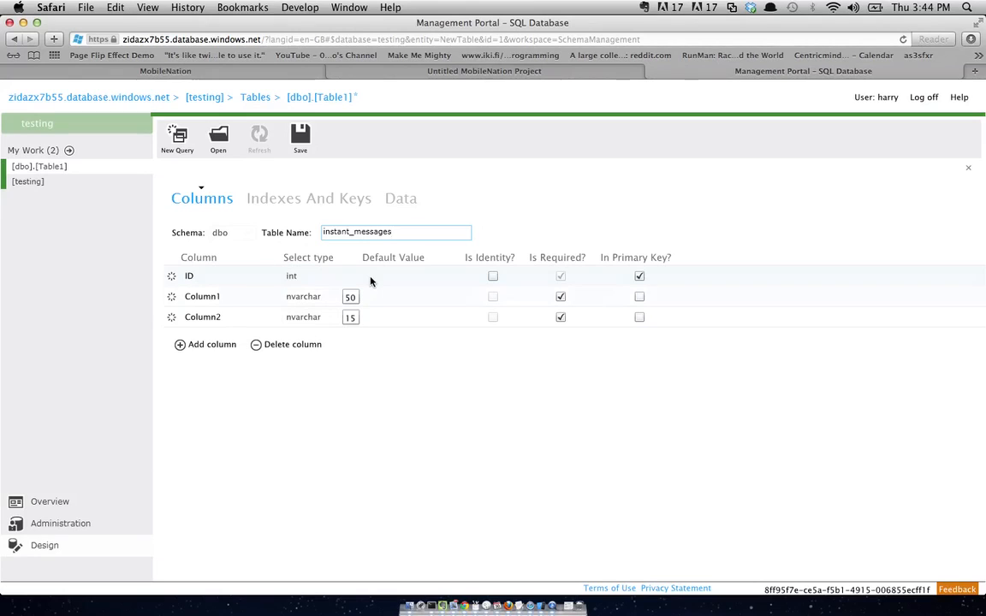
left_click(492, 277)
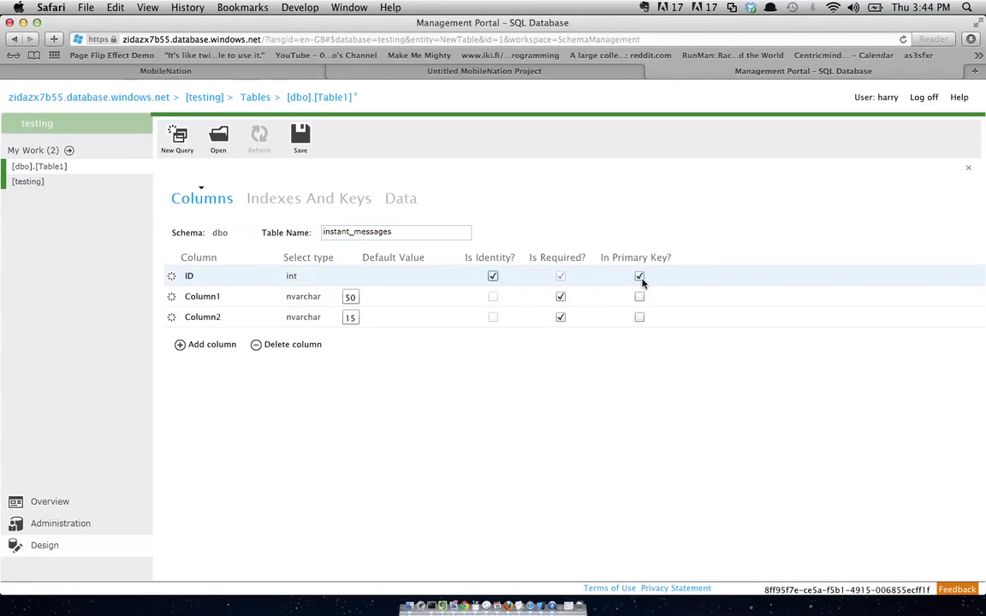
- Rename Column1 to Name and Column2 to Message, typing Message as nvarchar(max)
left_click(208, 302)
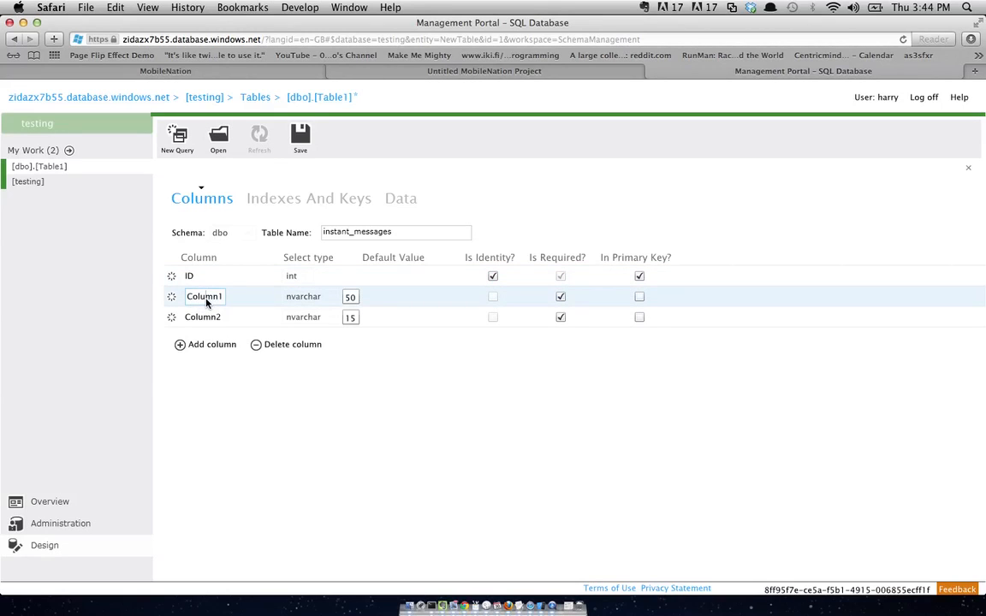
double_click(207, 302)
type("Name")
left_click(208, 318)
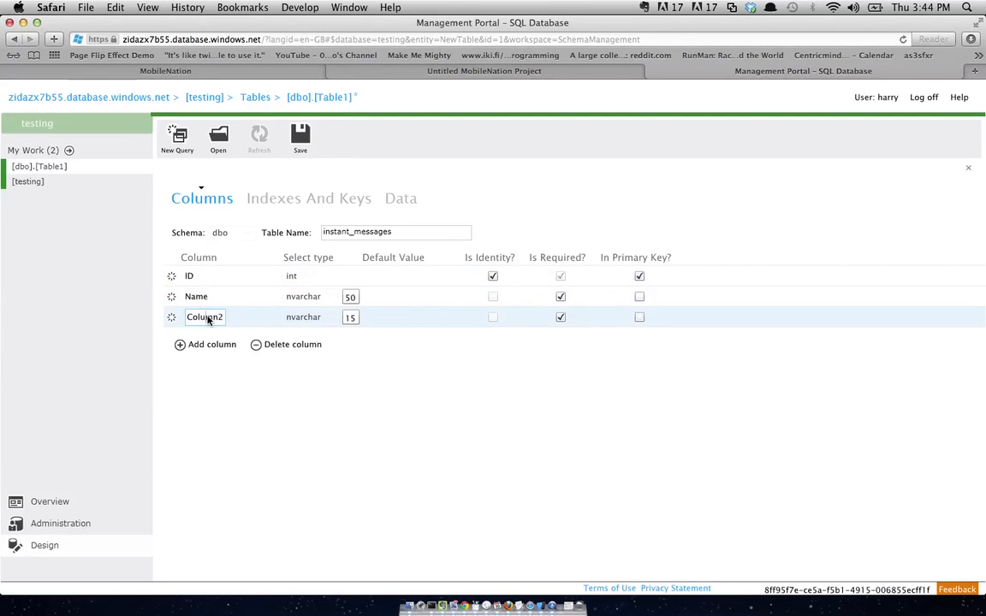
double_click(208, 319)
type("Message")
left_click(308, 317)
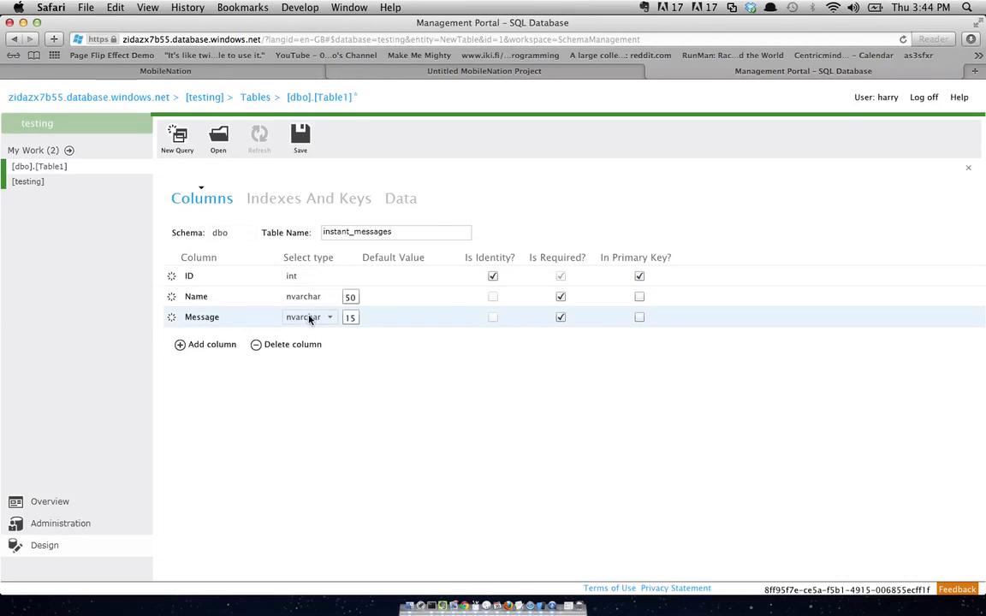
left_click(309, 318)
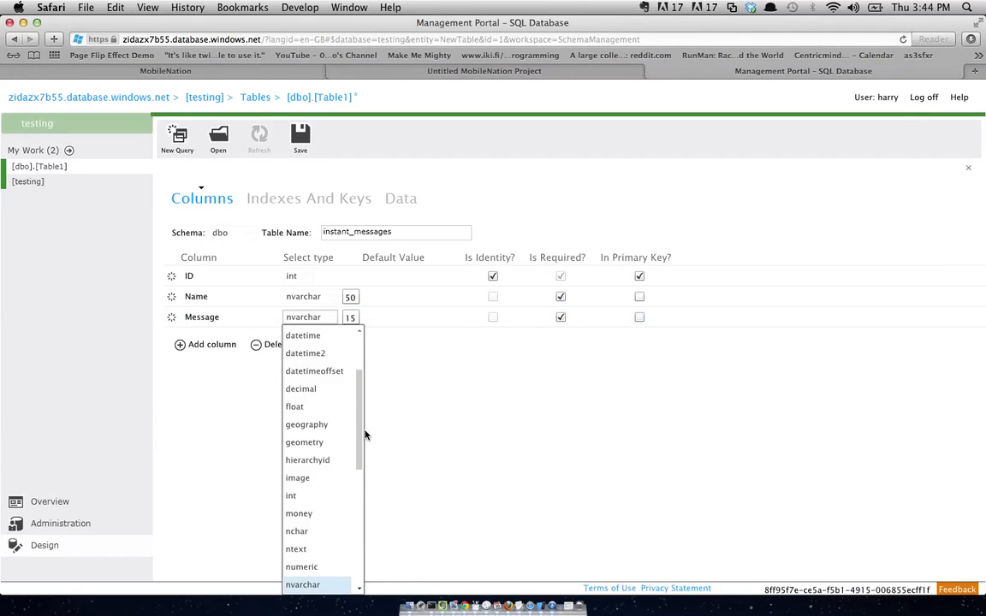
left_click_drag(364, 435, 359, 451)
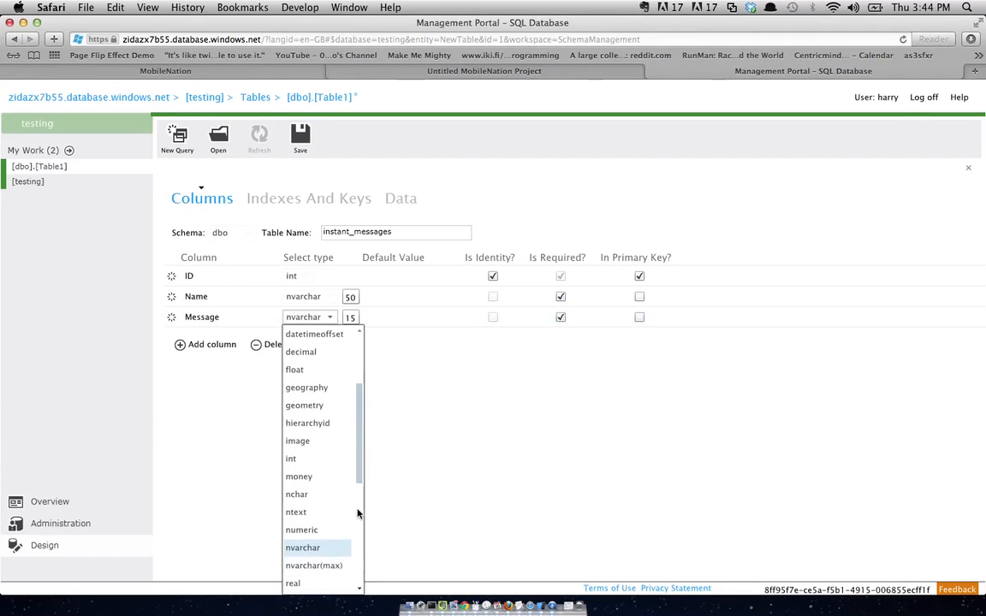
left_click(334, 568)
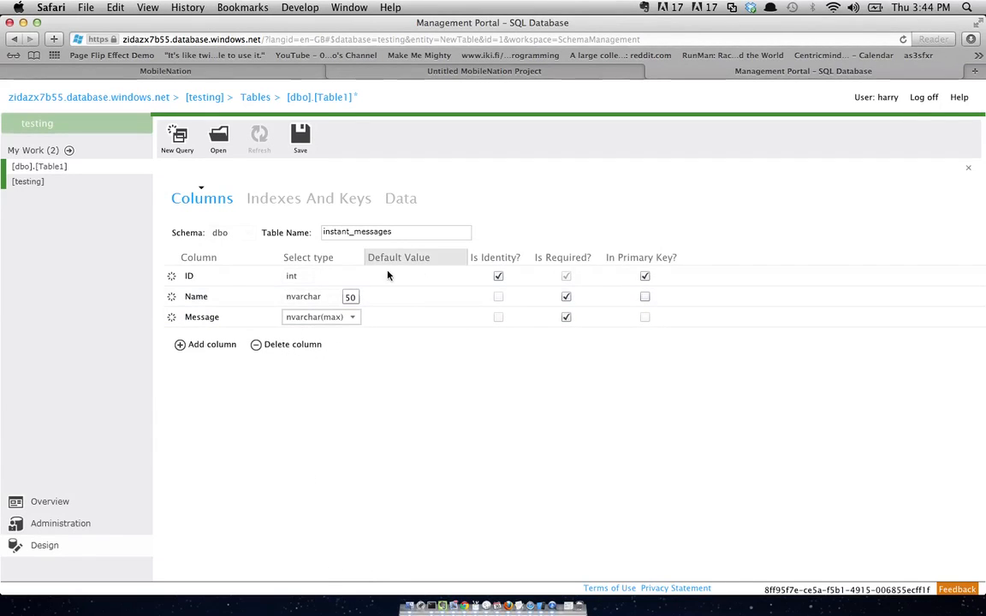
- Add a sent_on column of datetime type
left_click(180, 353)
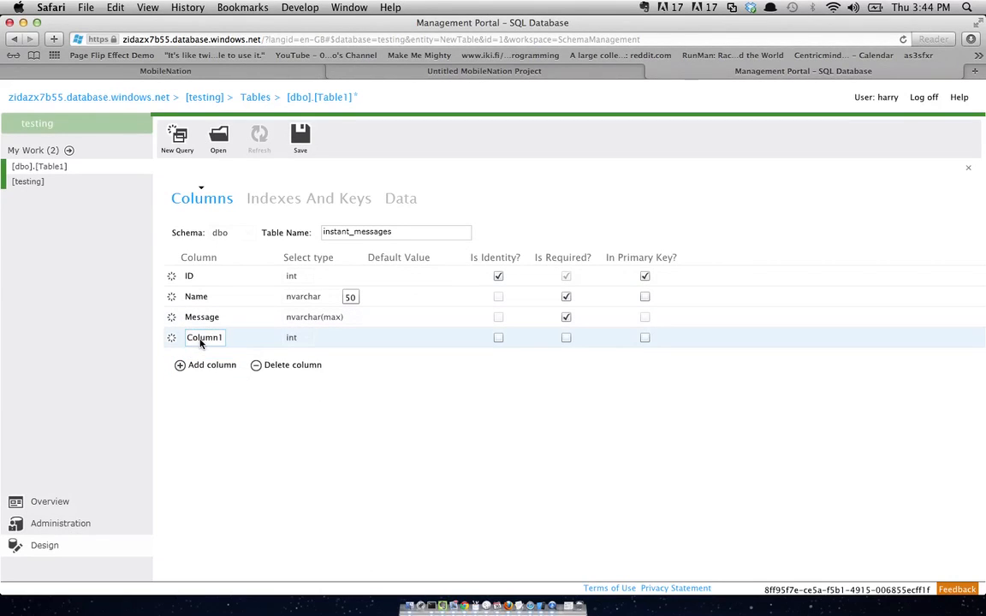
double_click(201, 338)
type("sent_on")
left_click(288, 336)
left_click(301, 336)
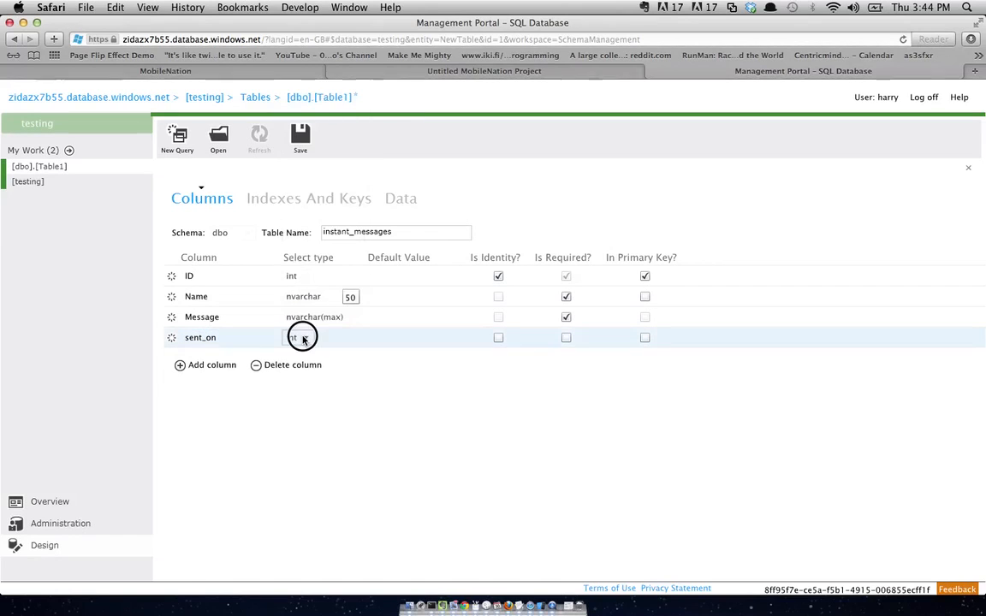
left_click(302, 338)
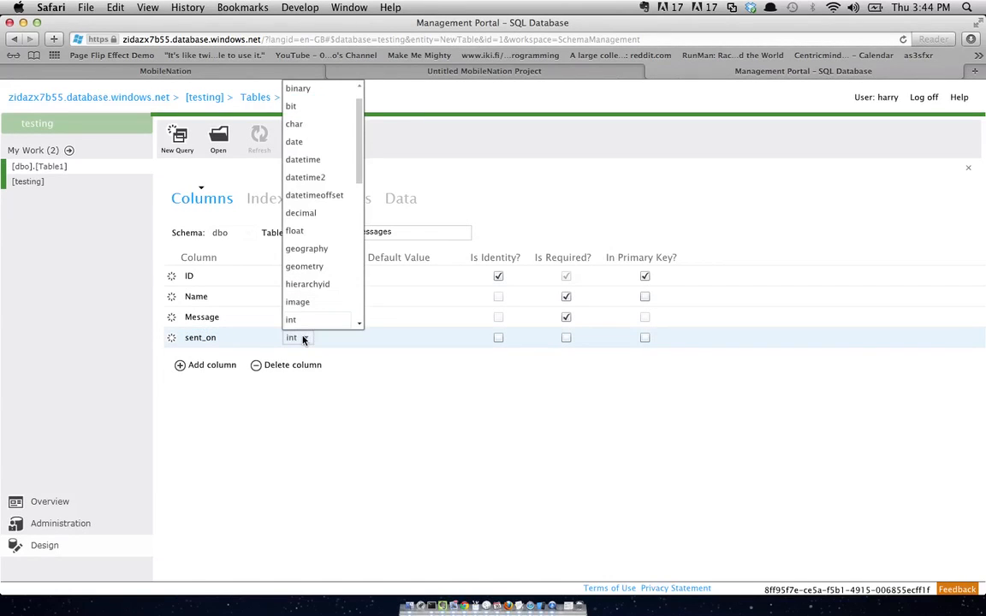
left_click(316, 159)
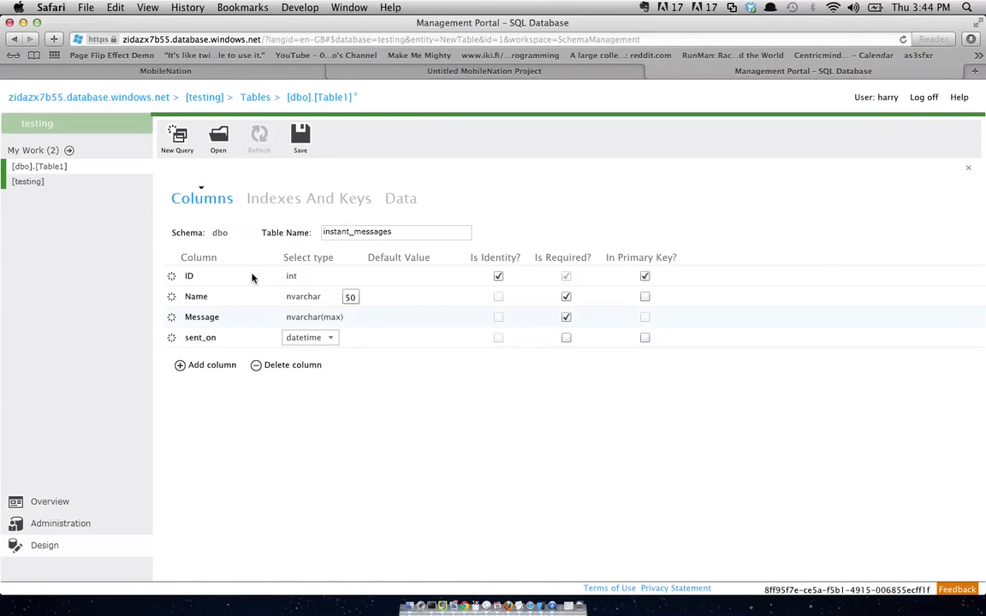
- Give sent_on a default value of getdate() and save the instant_messages table
left_click(380, 337)
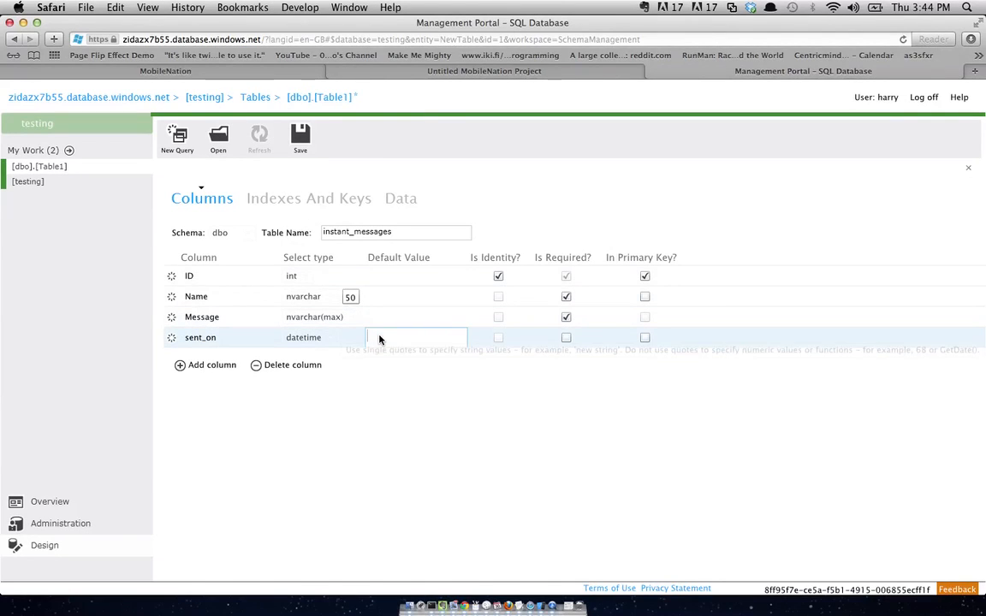
type("getdate(")
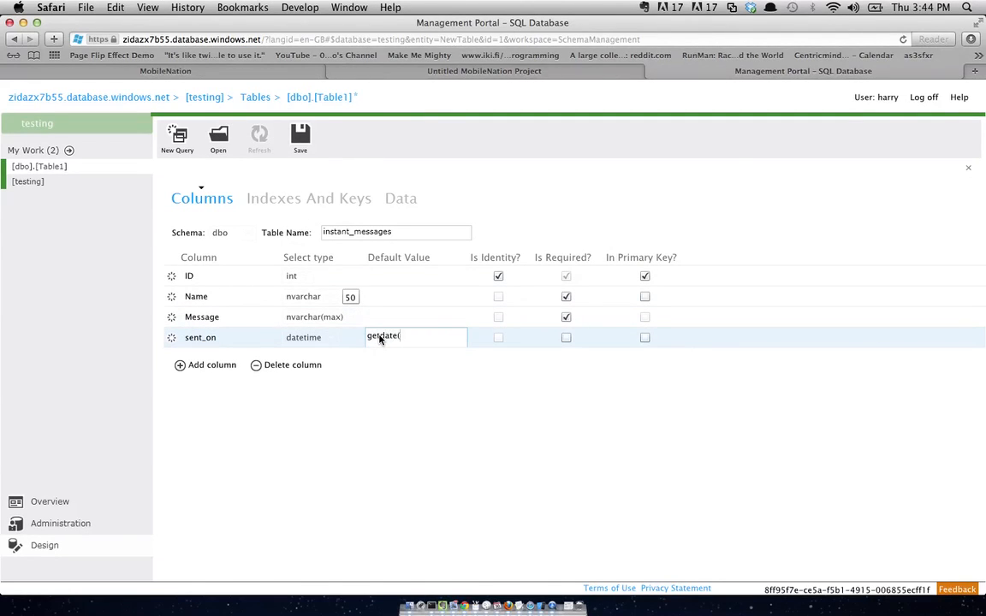
left_click(405, 419)
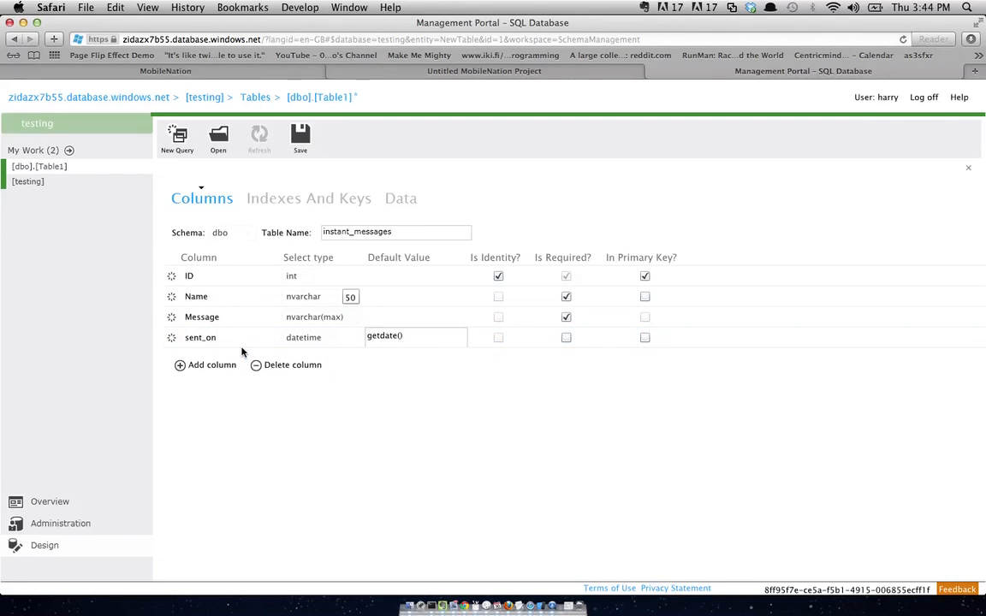
left_click(301, 138)
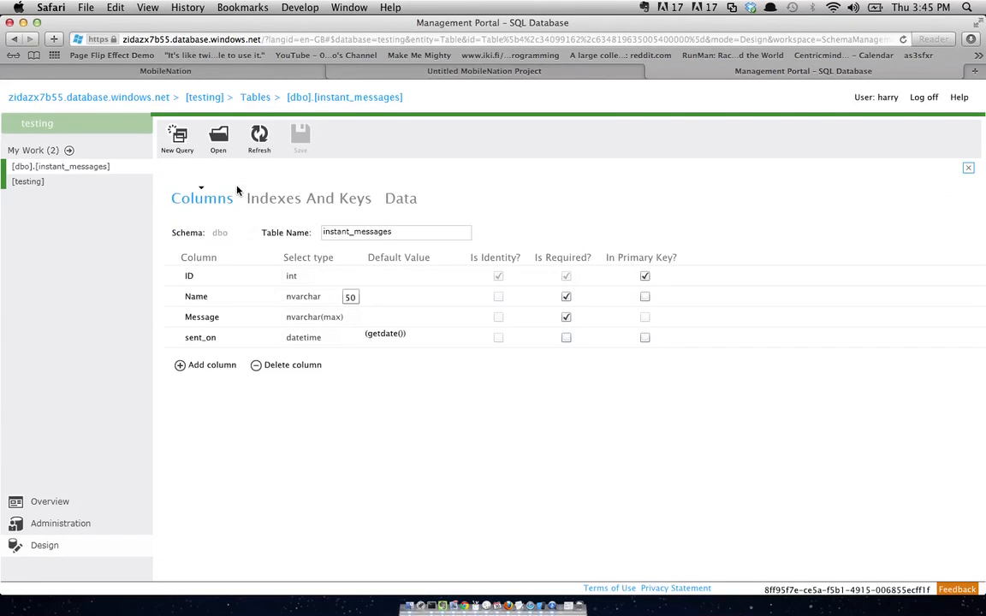
- Add and save an instant_messages row with a sender's name and the message 'Hello World!'
left_click(399, 199)
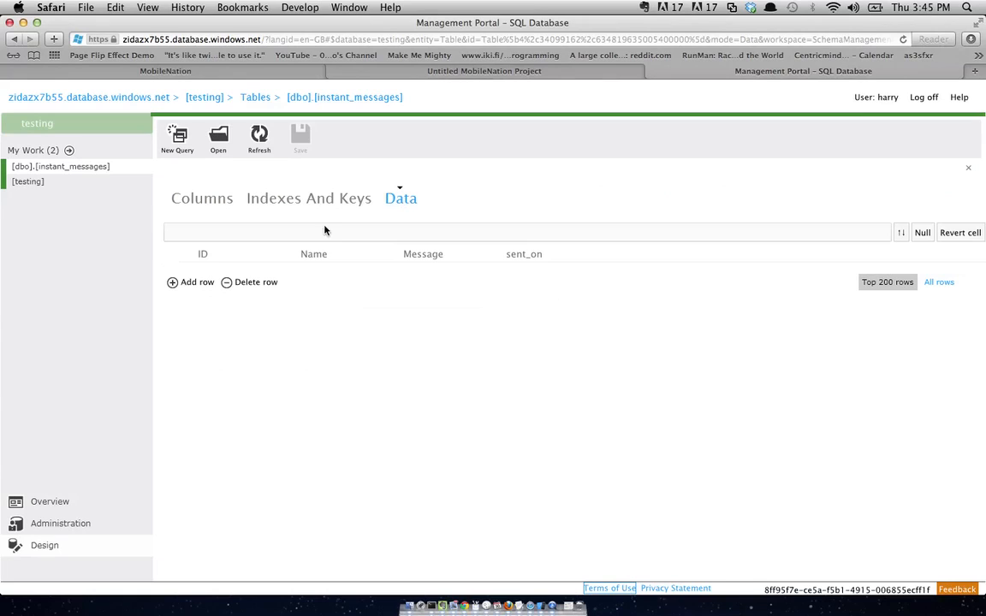
left_click(176, 282)
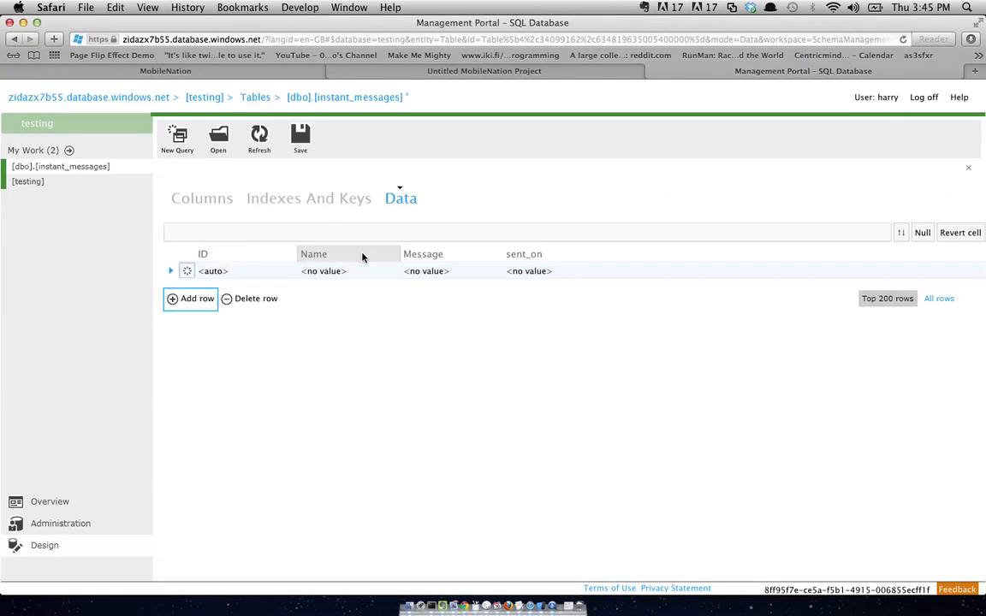
left_click(331, 271)
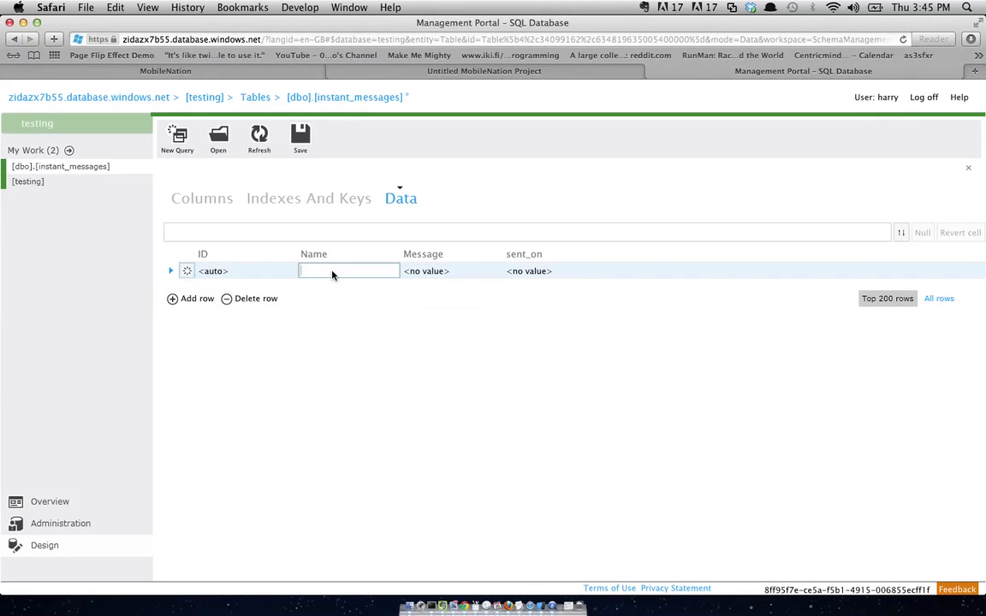
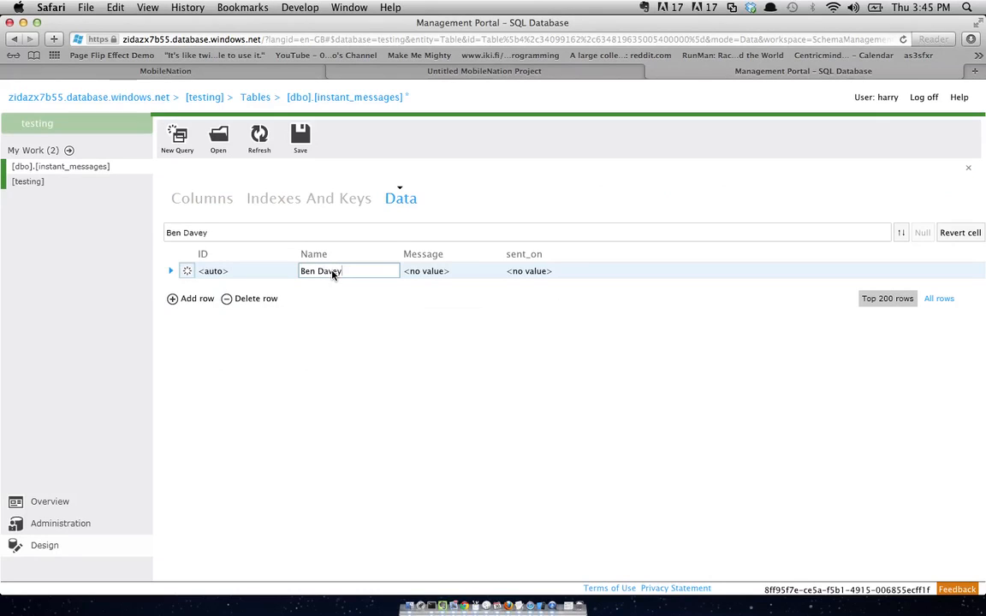
left_click(415, 274)
type("H")
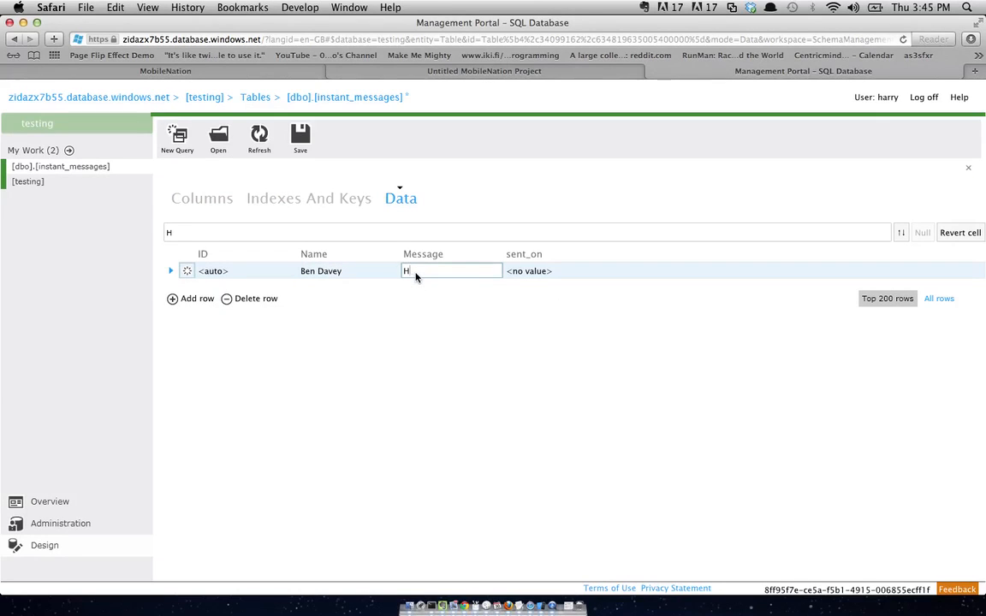
type("ello World!")
left_click(300, 141)
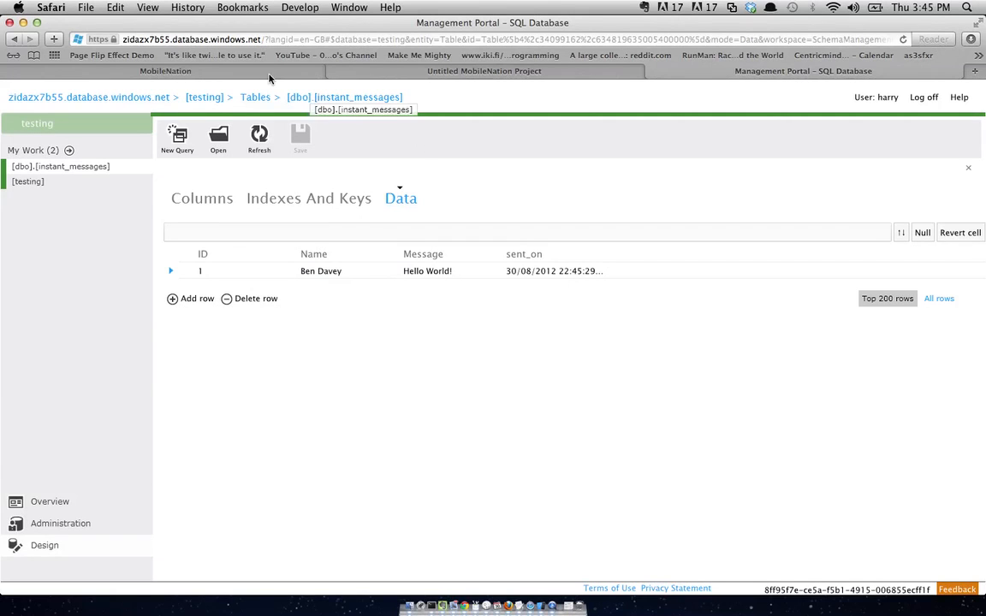
- Load the MobileNation builder site in the other Safari tab
left_click(268, 74)
type("builder.mobilenationhq.com")
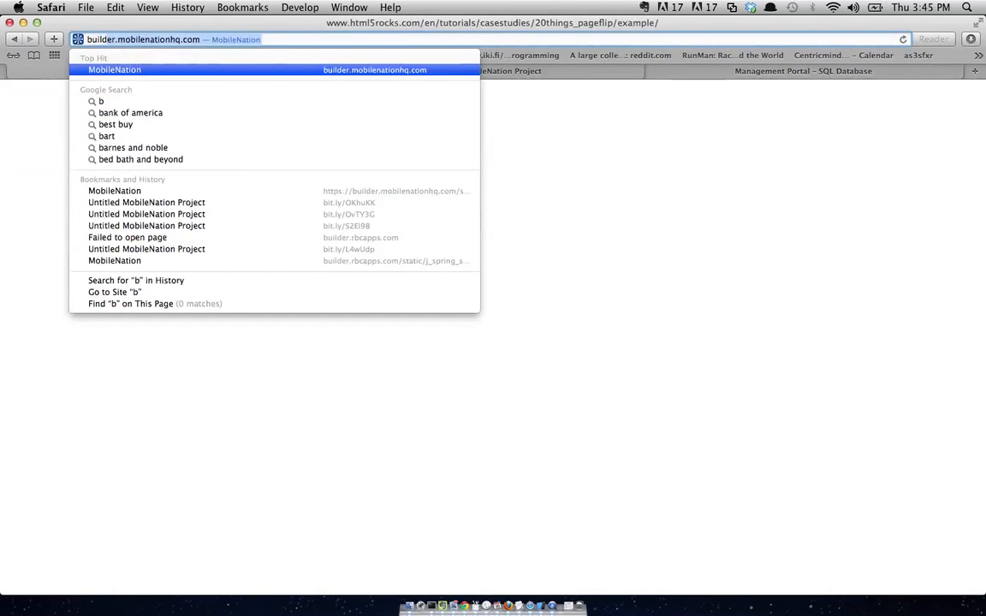
key("Return")
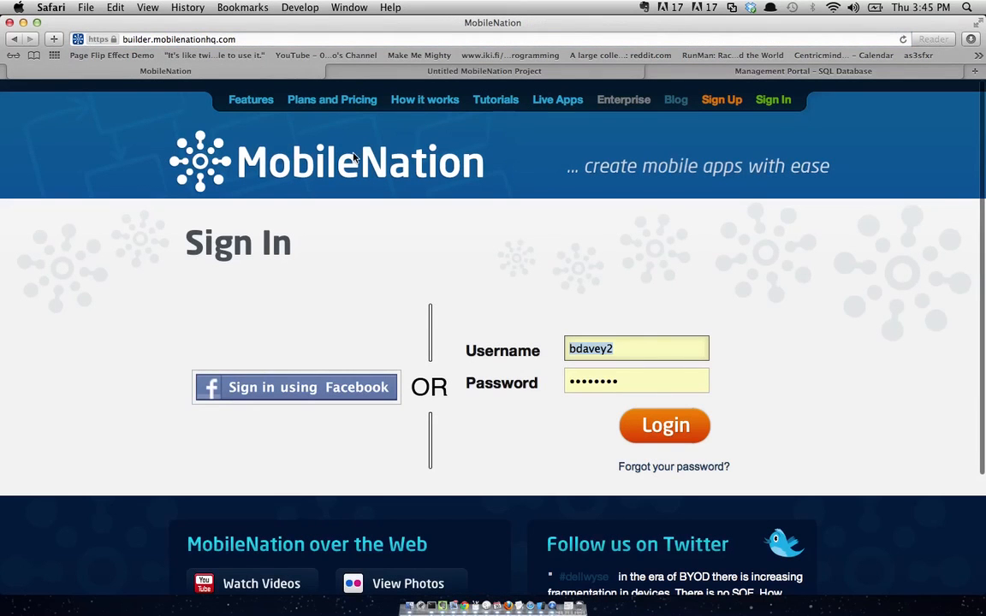
- Log in, start a Blank Phone App, and add a live enterprise database data source
left_click(657, 432)
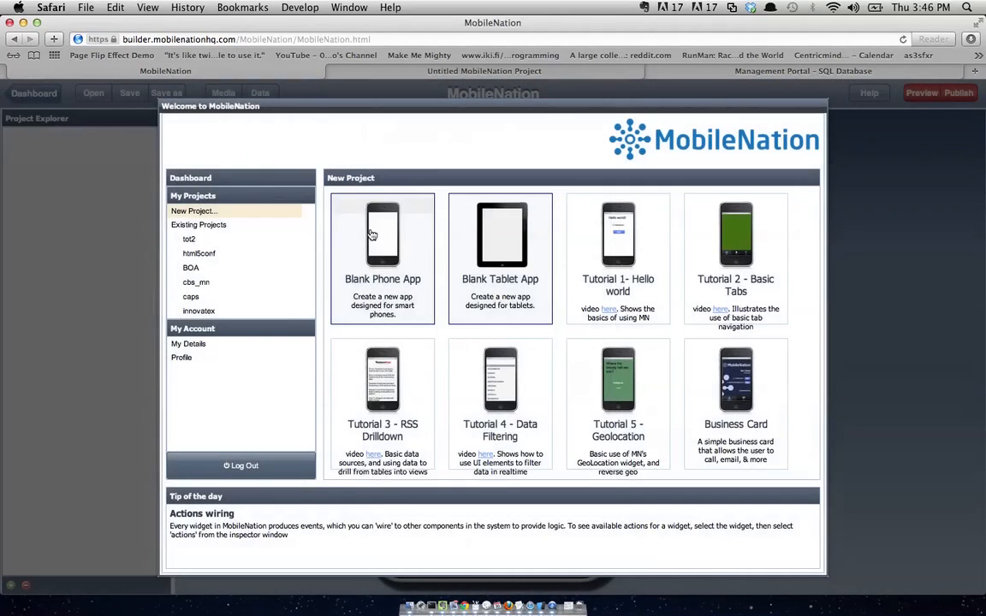
left_click(381, 255)
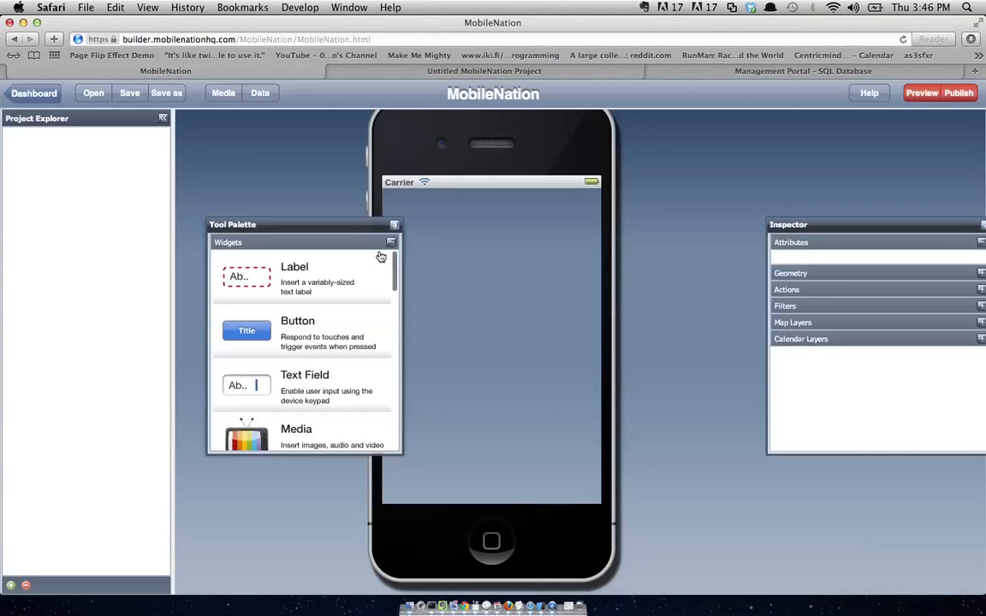
left_click(256, 94)
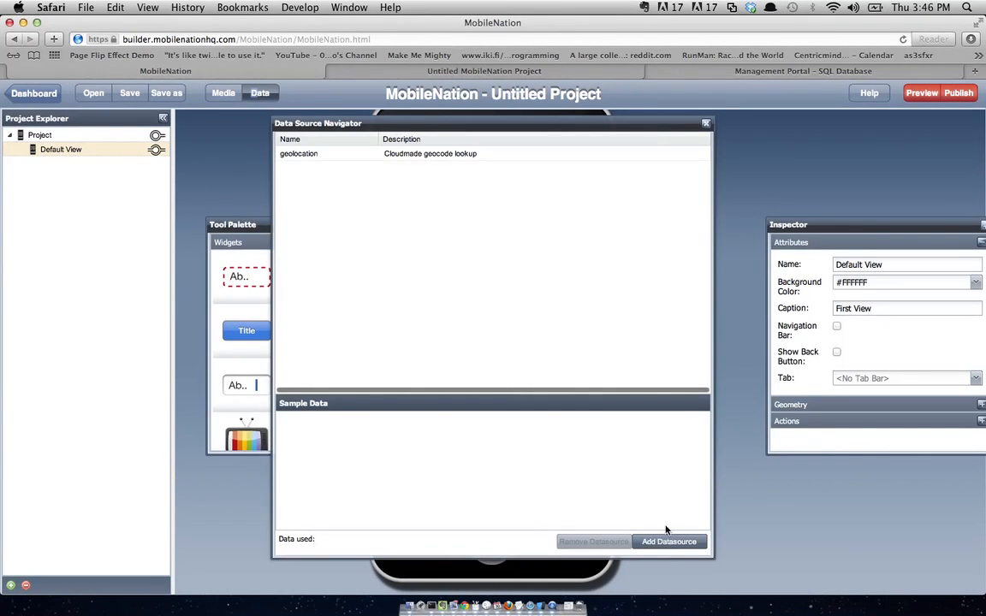
left_click(668, 542)
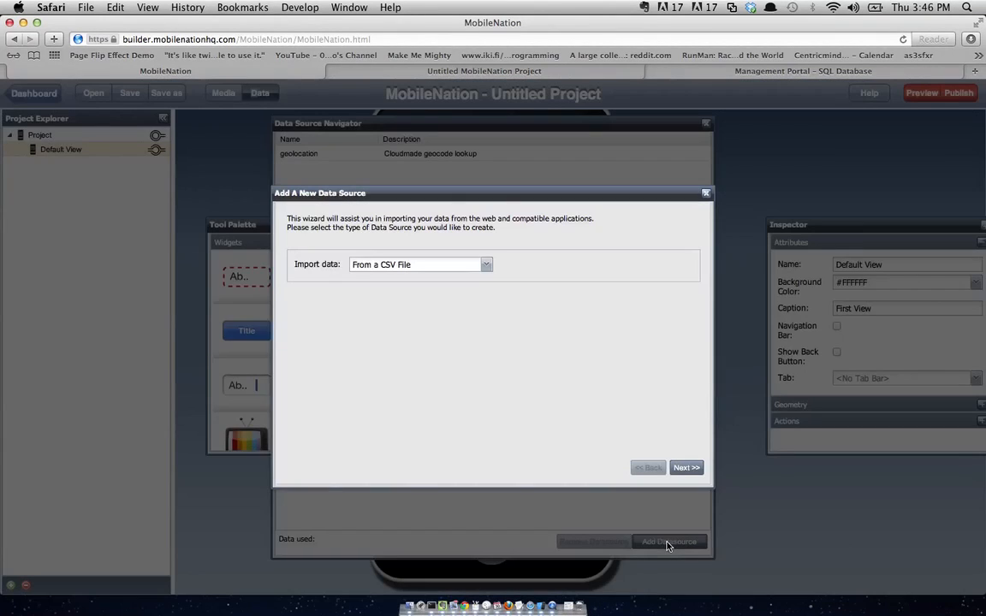
left_click(458, 264)
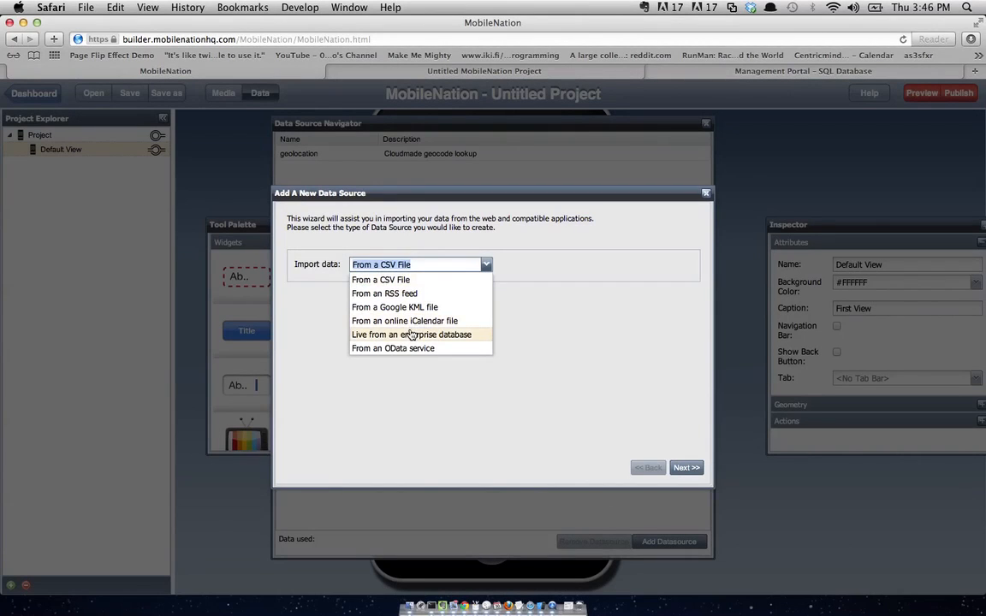
left_click(409, 334)
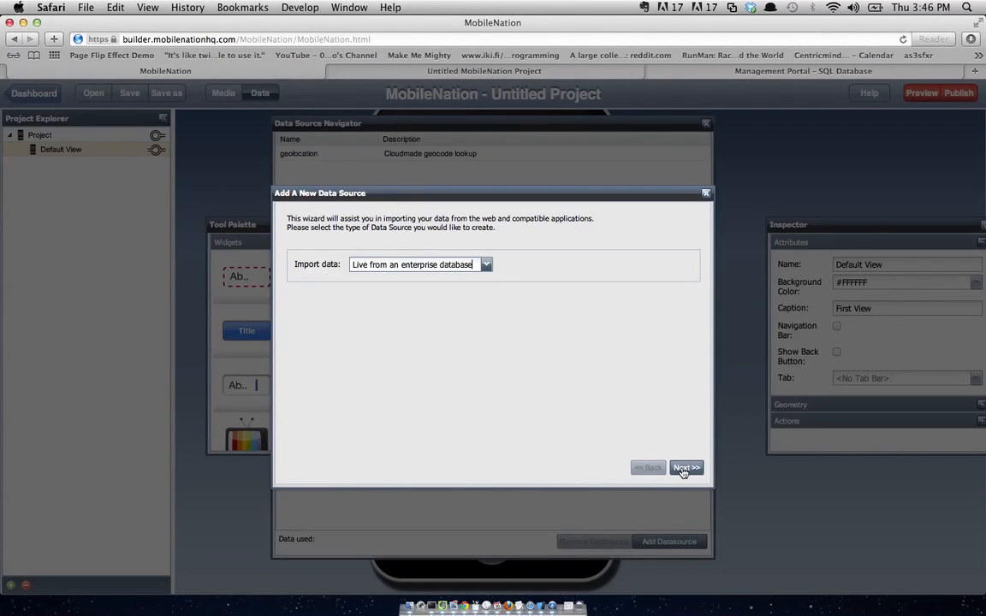
left_click(686, 468)
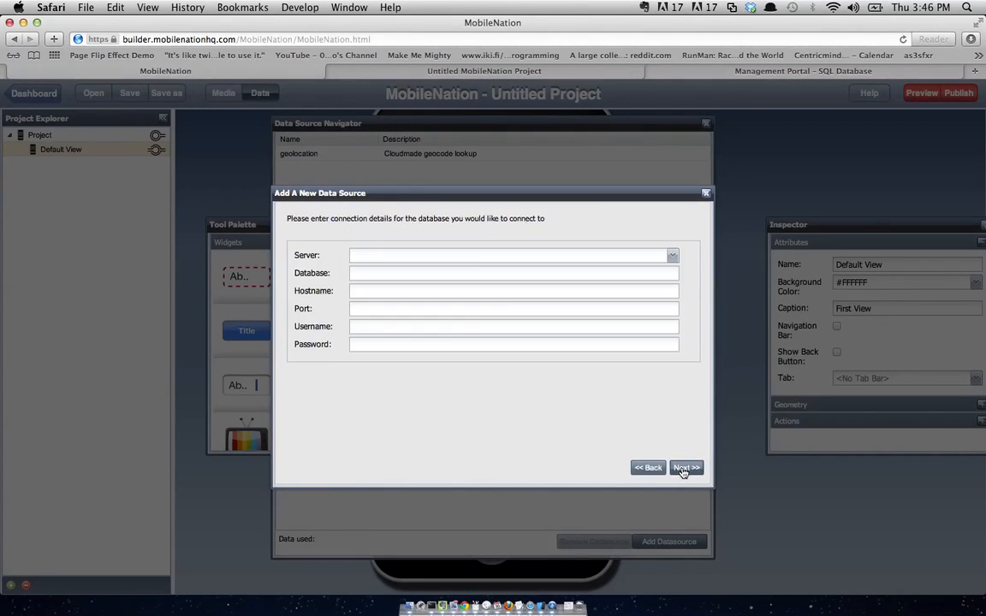
- Connect to MSSQL Server database testing at zidazx7b55.database.windows.net with the account username and password
left_click(674, 255)
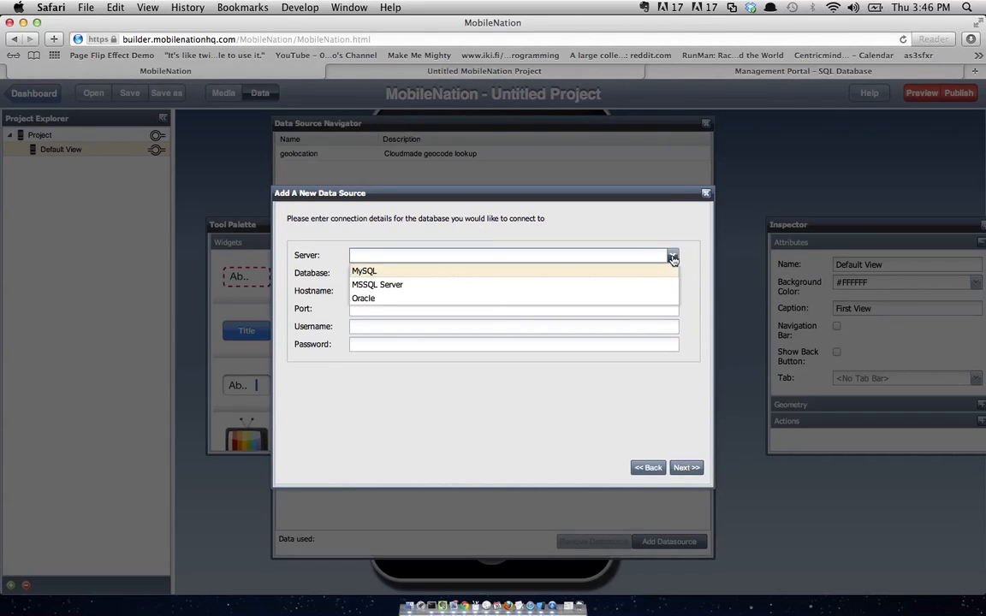
left_click(599, 285)
left_click(500, 273)
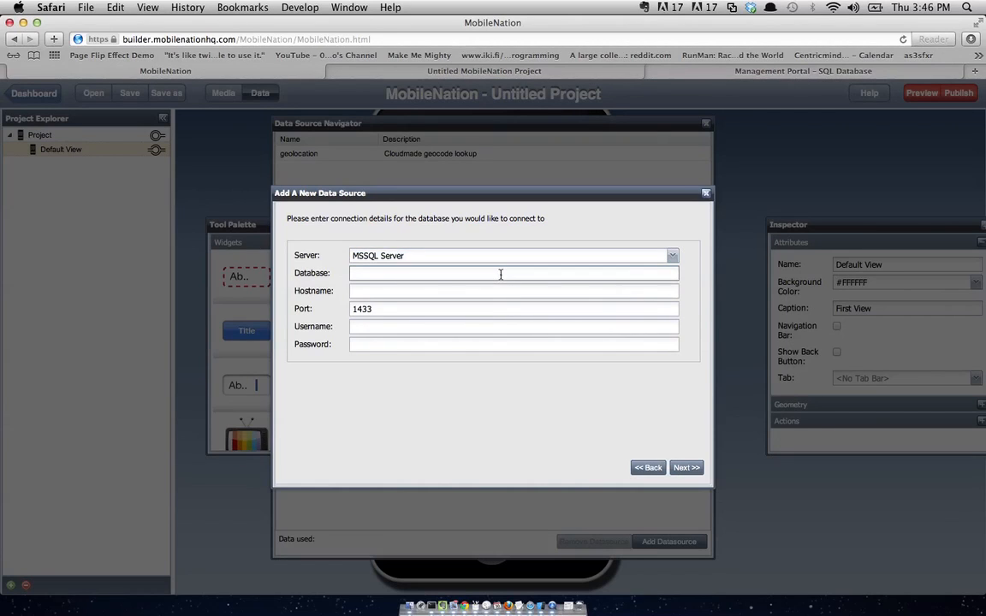
type("testing")
key("Tab")
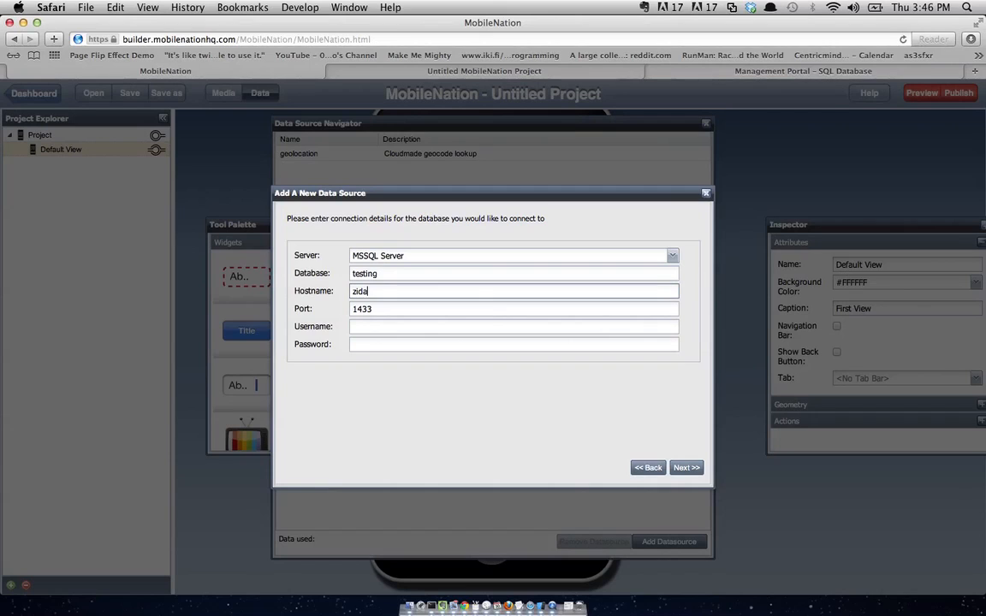
type("zidazx7b55.database.windows.n")
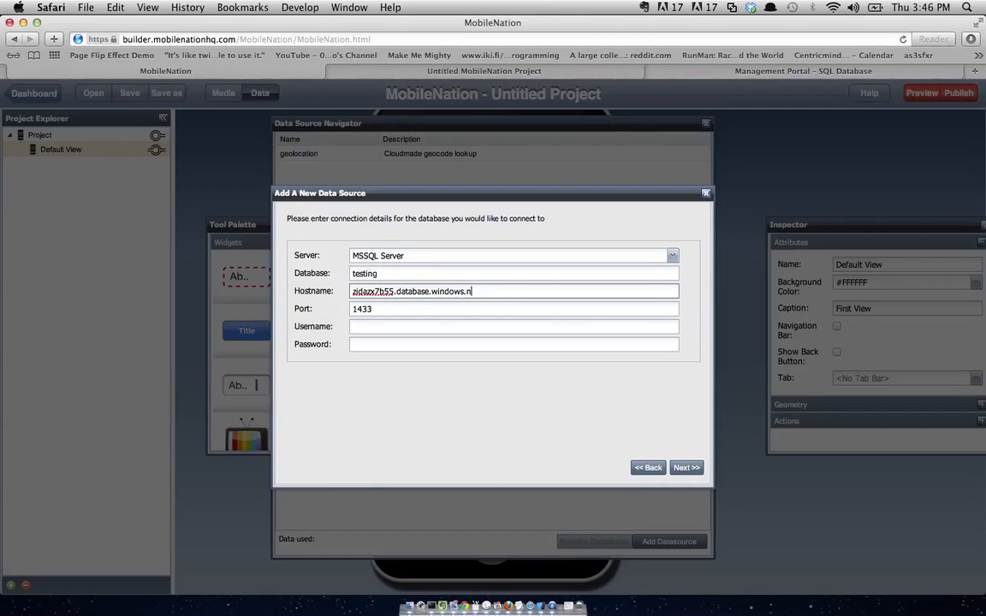
type("et")
key("Tab")
key("Tab")
type("harry@")
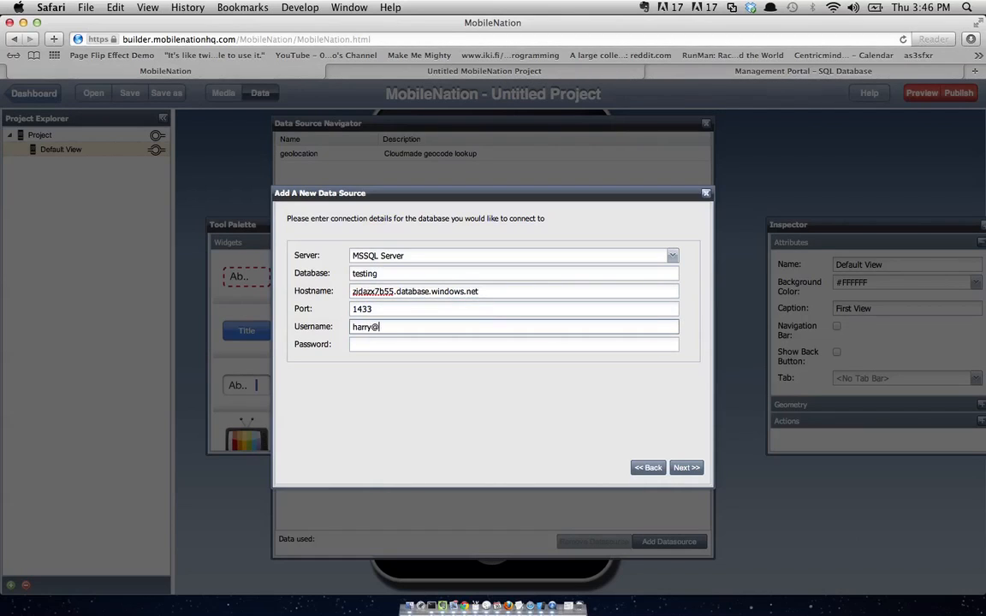
type("zidazx7b55")
key("Tab")
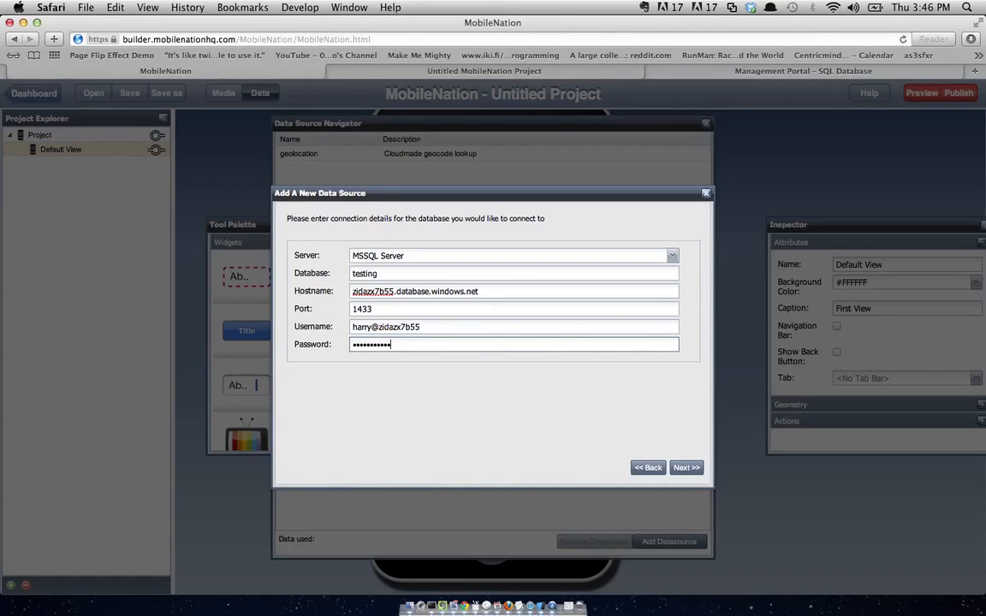
left_click(684, 469)
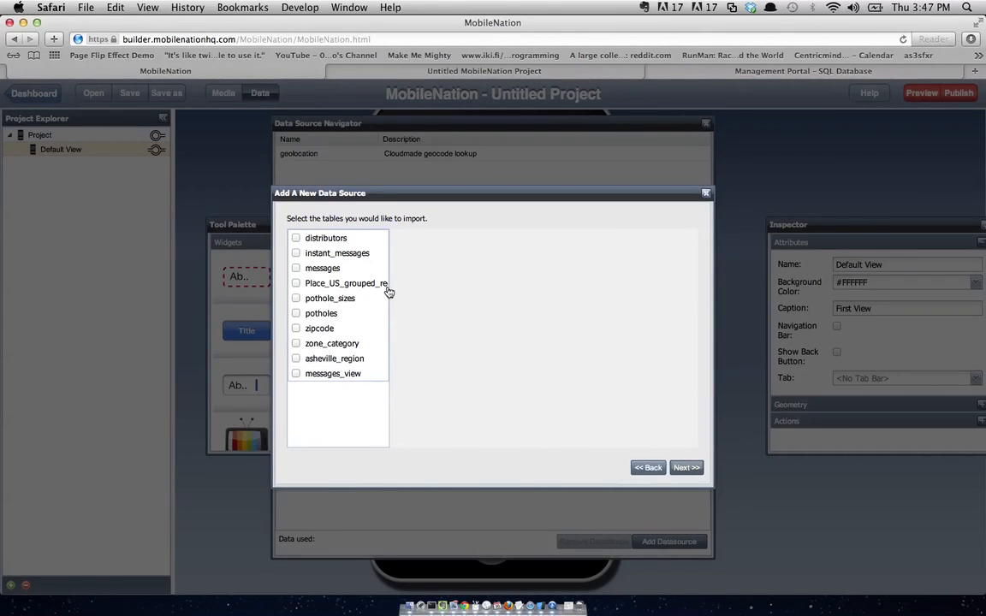
- Preview and tick the instant_messages table, import it, and finish creating the data source
left_click(334, 259)
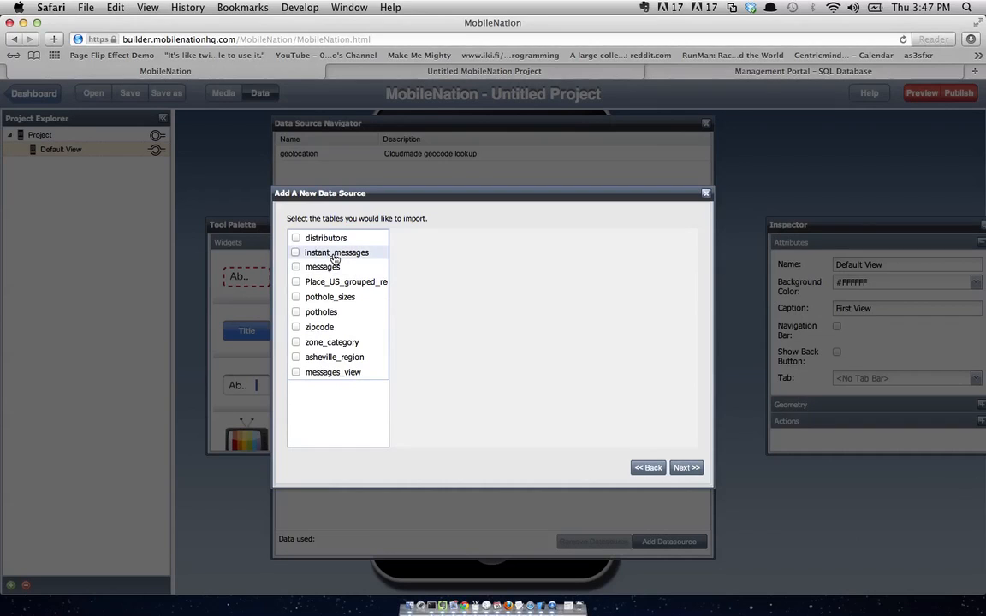
left_click(295, 253)
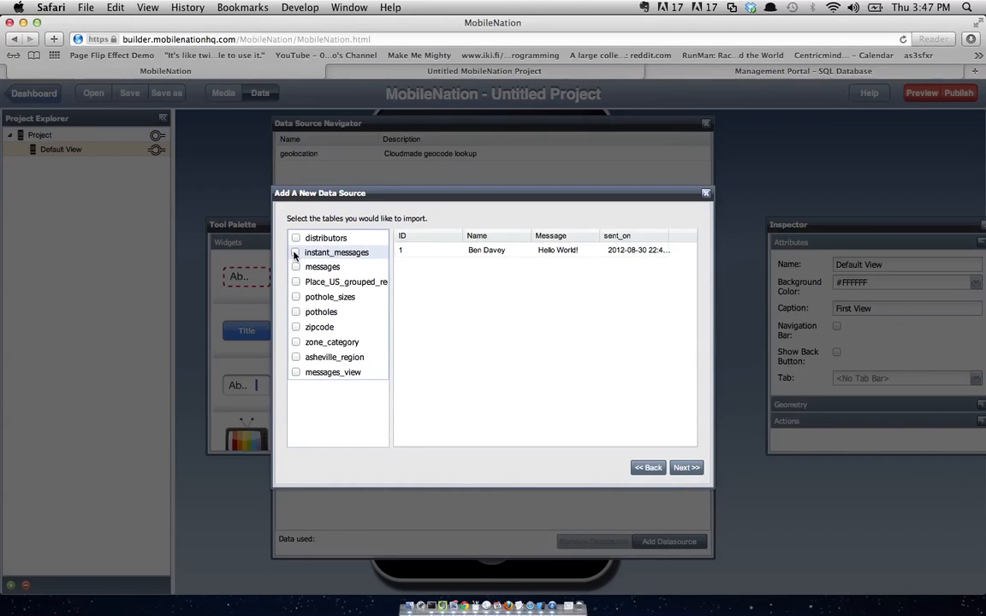
left_click(683, 470)
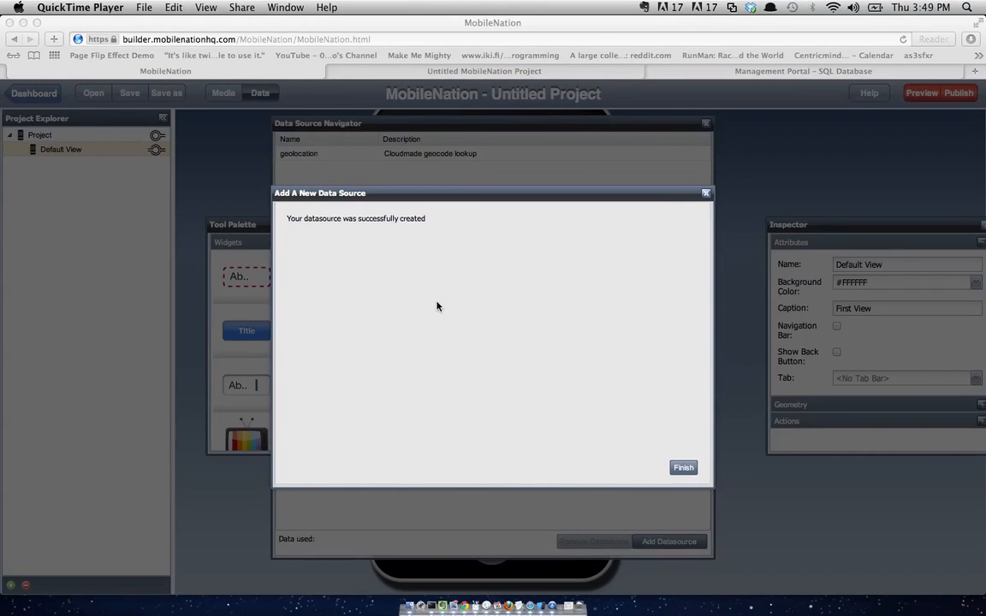
left_click(683, 464)
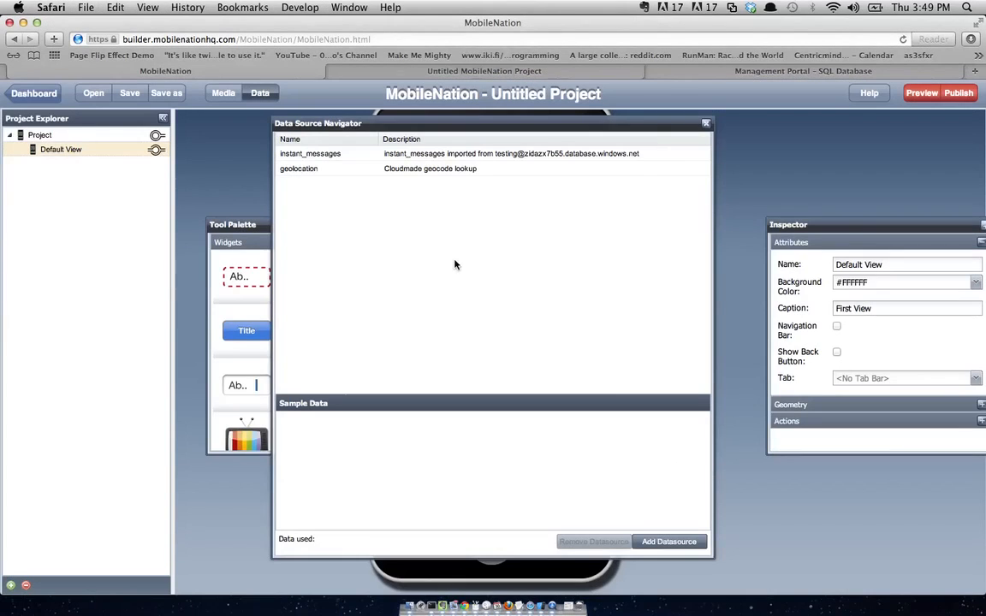
- Place a table view widget onto the phone screen of the Default View
left_click_drag(387, 123, 818, 155)
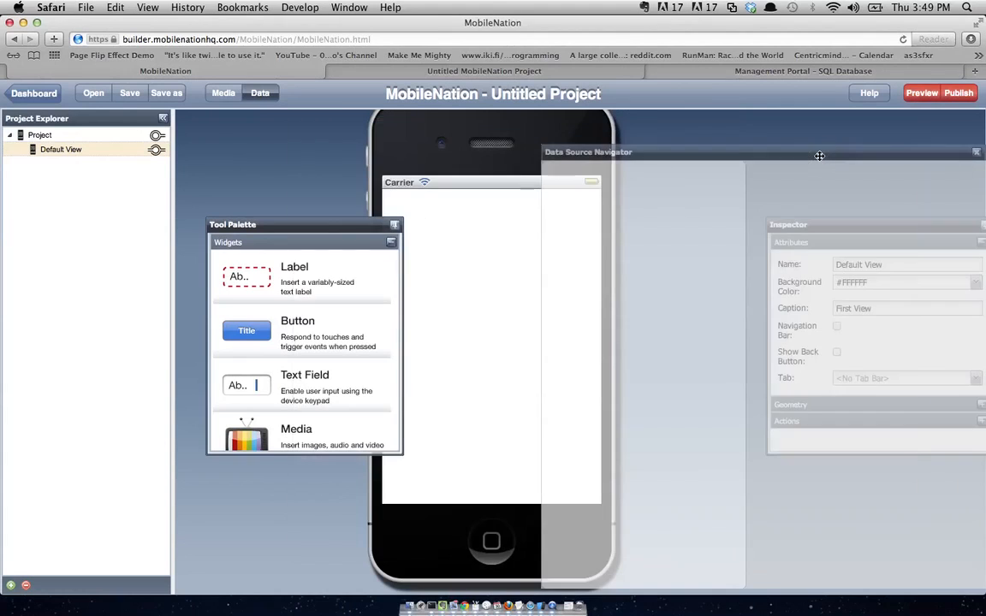
scroll(283, 376, "down", 4)
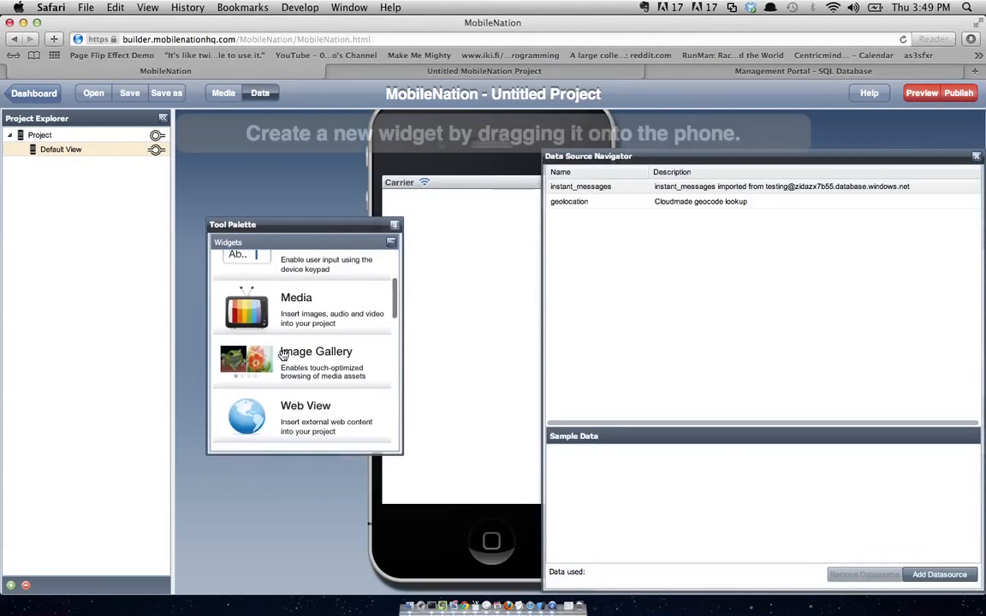
scroll(282, 354, "down", 5)
left_click(237, 379)
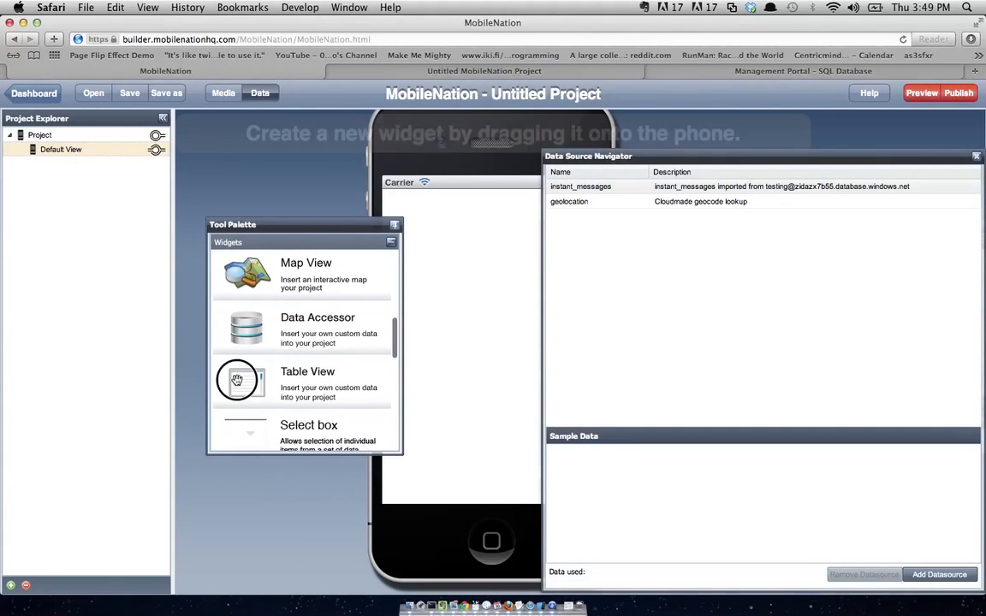
left_click_drag(237, 379, 447, 358)
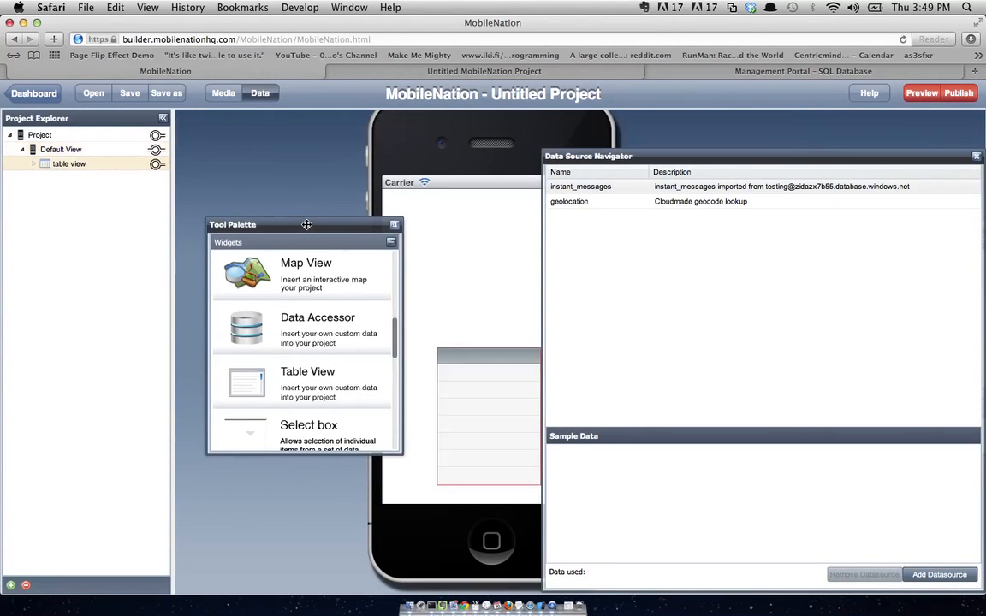
left_click_drag(306, 224, 122, 229)
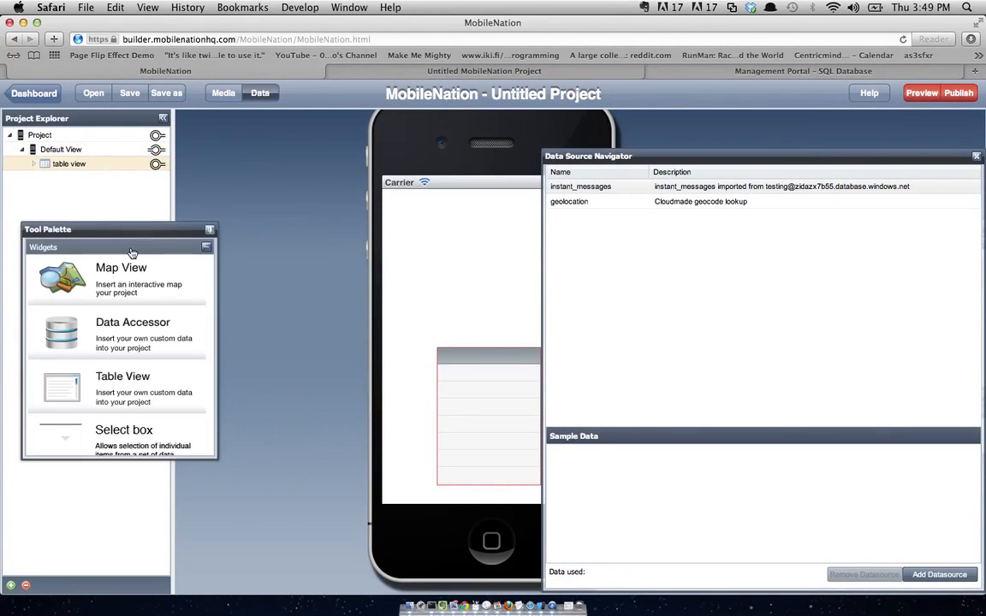
- Bind the instant_messages Name column to the table view and close the data source browser
left_click(575, 189)
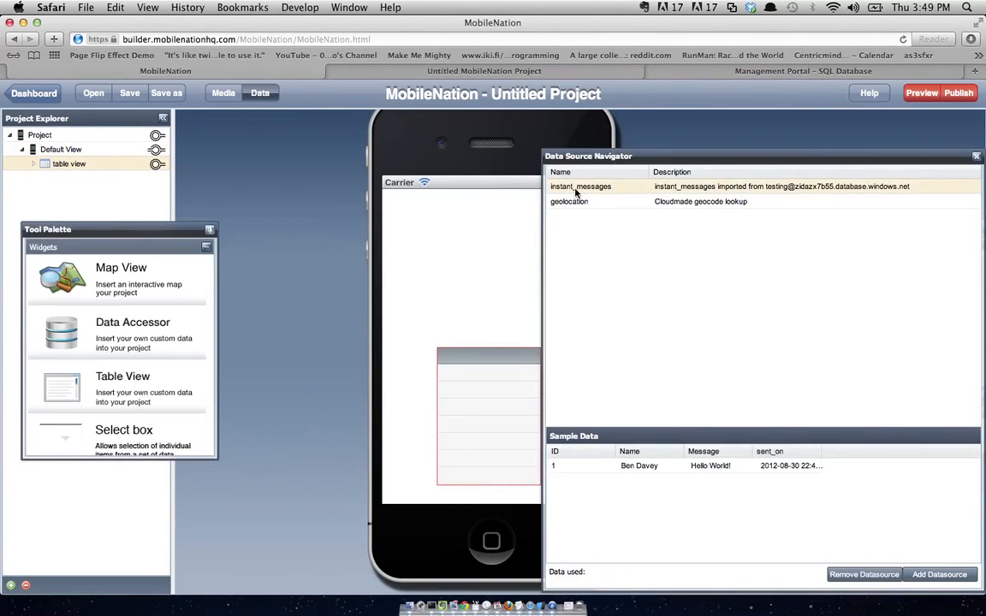
left_click(643, 468)
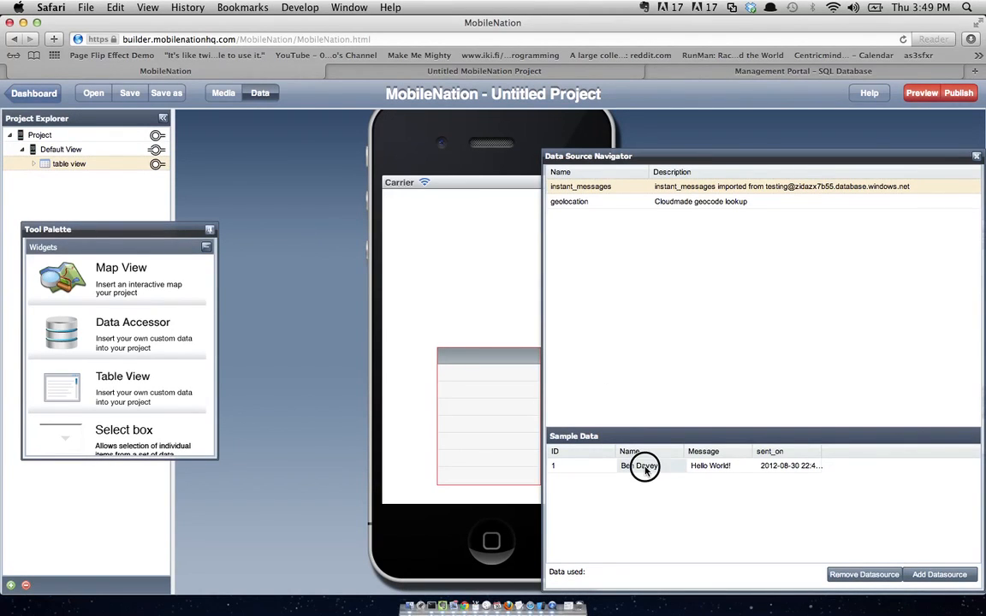
left_click_drag(643, 468, 485, 414)
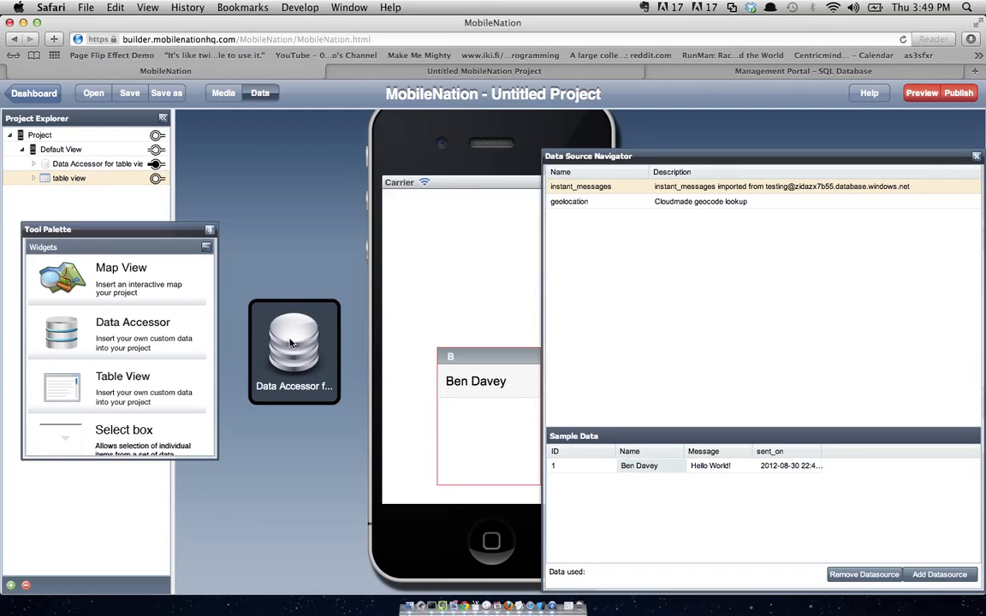
left_click(975, 159)
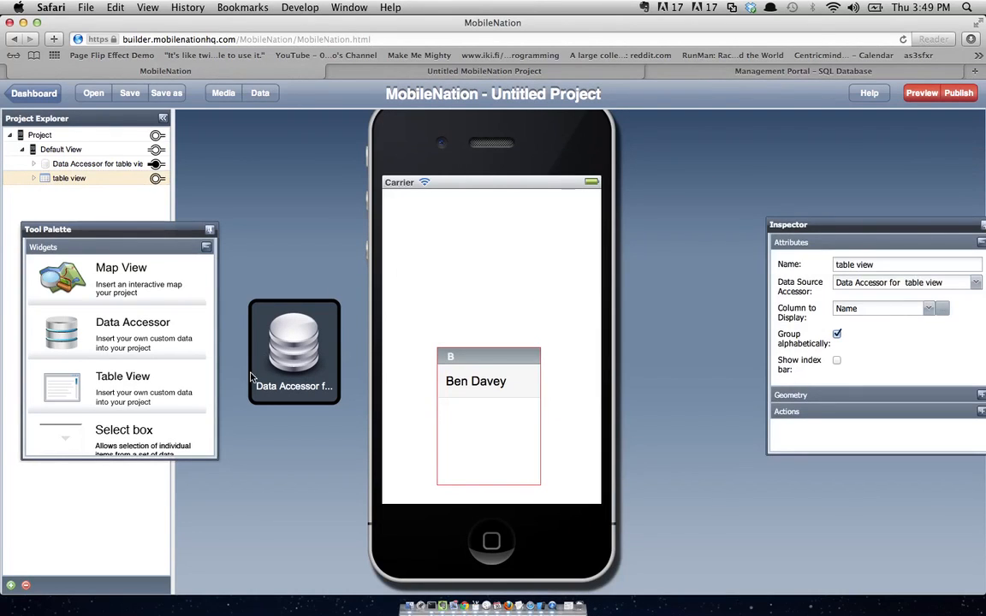
- Disable the accessor's loading overlay, turn off alphabetical grouping, and move and widen the table view
left_click(291, 347)
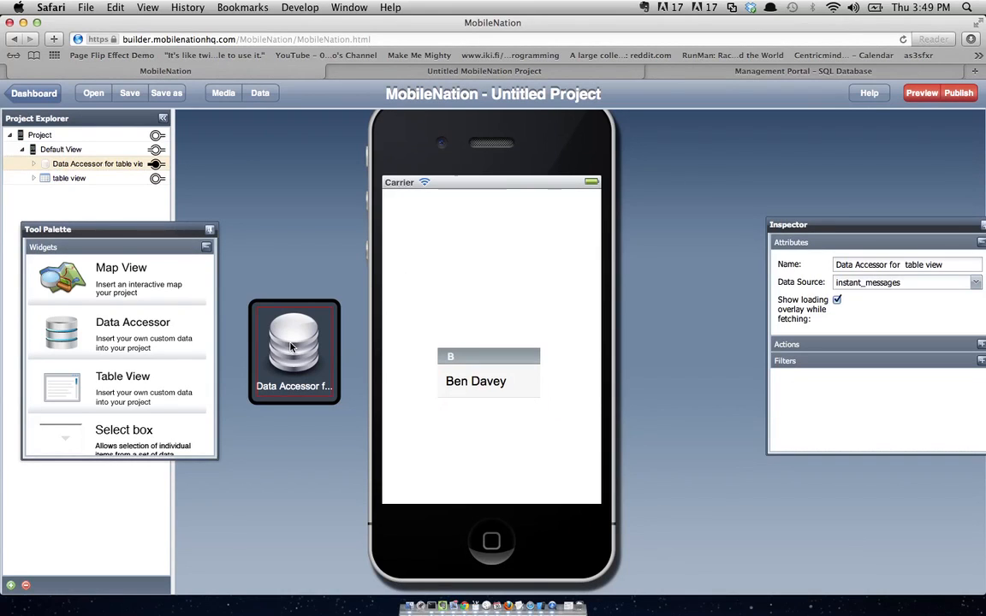
left_click(837, 301)
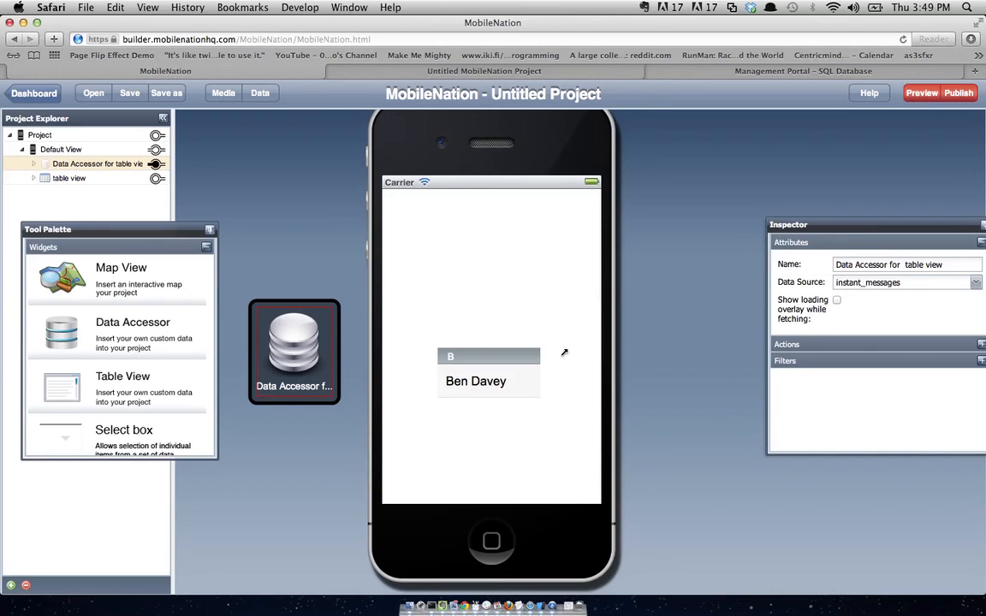
left_click(498, 384)
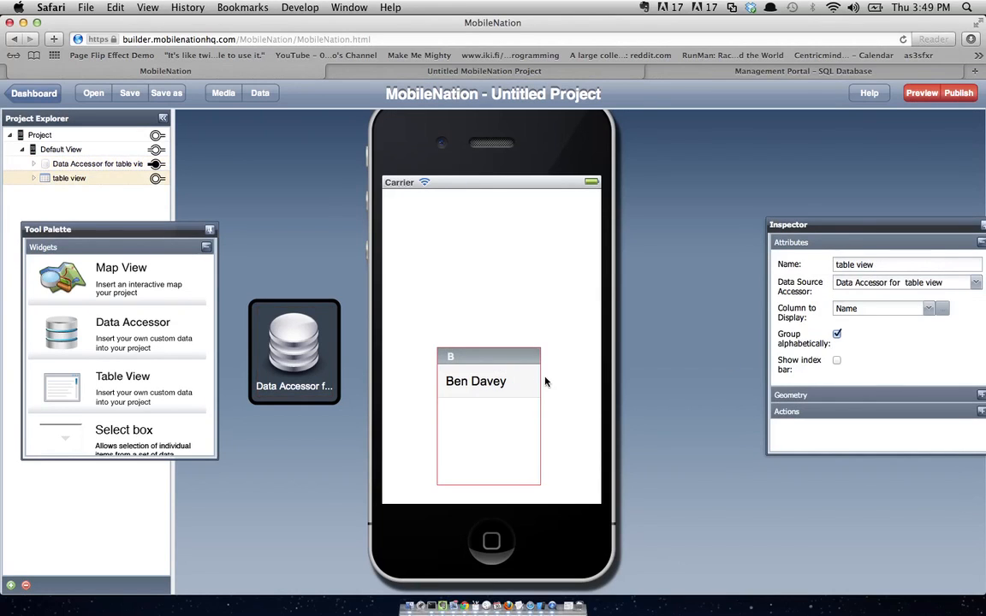
left_click(836, 334)
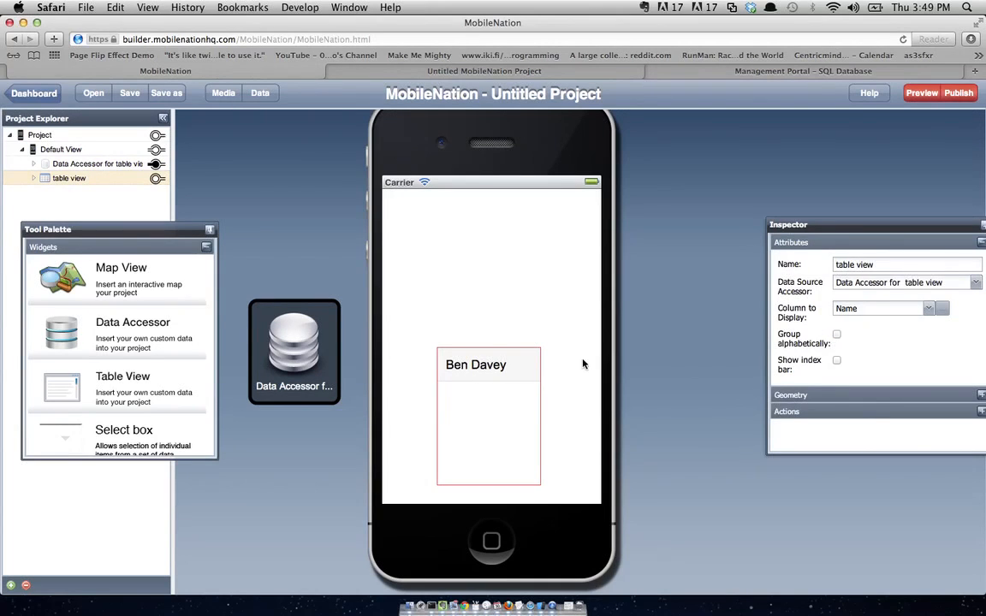
left_click_drag(509, 389, 462, 339)
left_click_drag(492, 432, 590, 425)
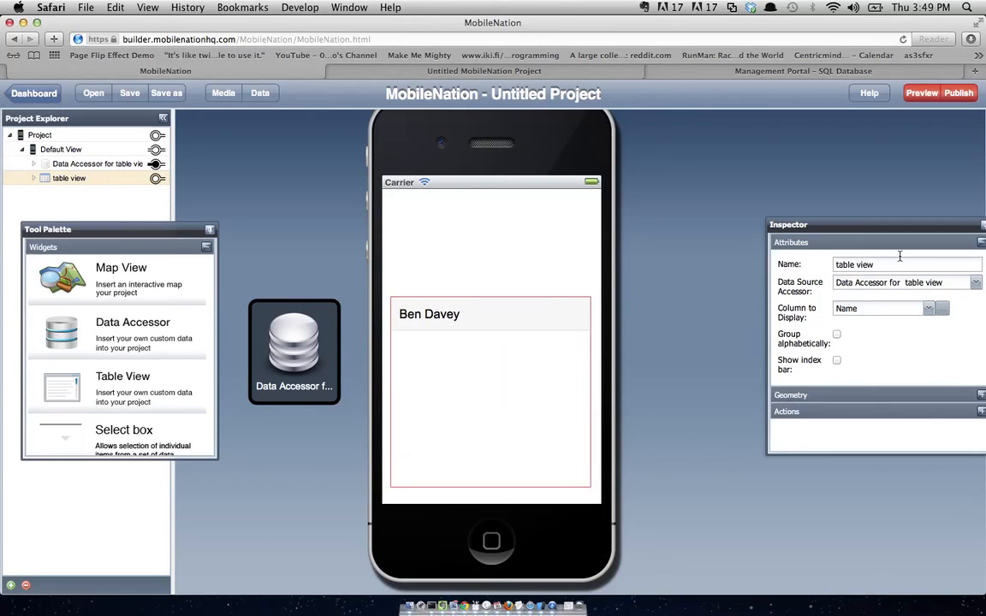
- Set the table view's Column to Display to Advanced... and open its row layout editor
left_click(929, 314)
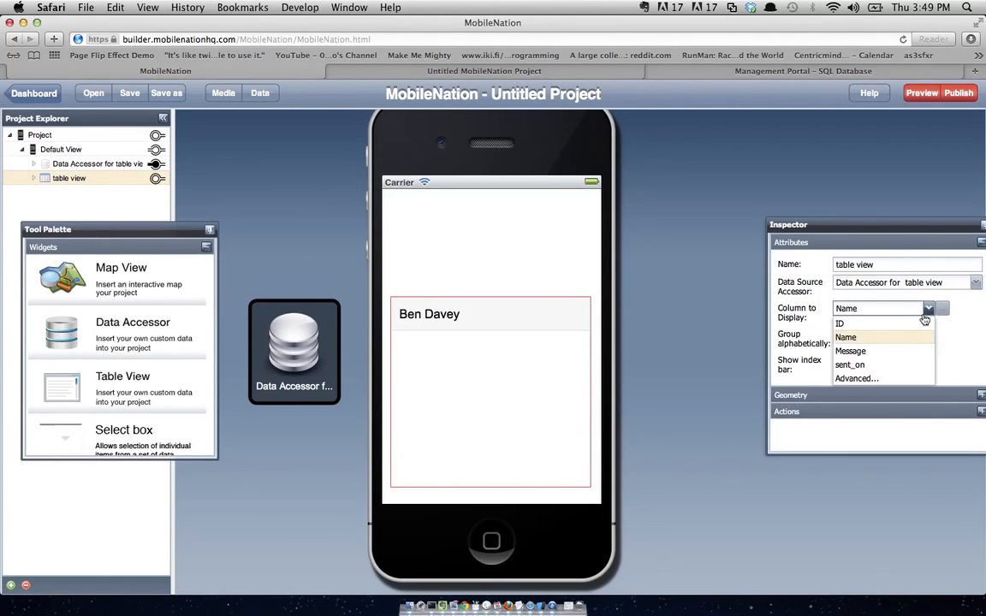
left_click(887, 376)
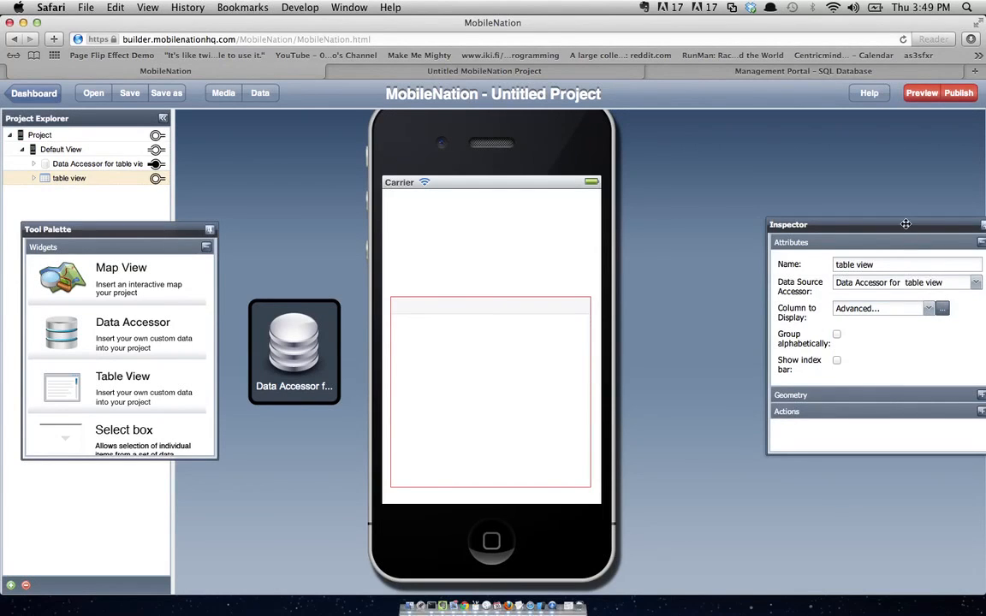
left_click_drag(906, 225, 876, 223)
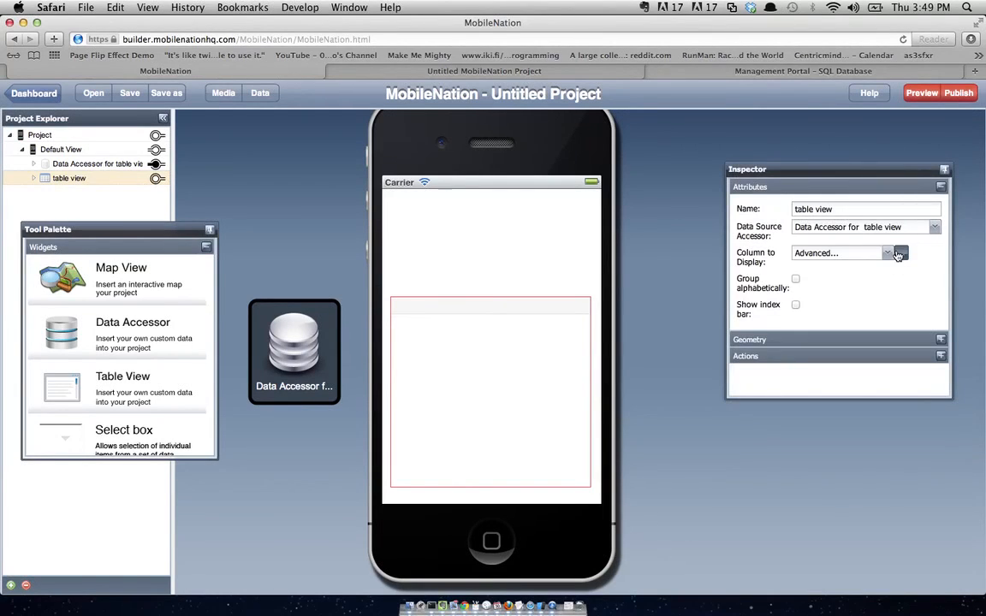
left_click(899, 253)
- Build the row template 'At <sent_on>, <Name> said:' with the Message field on a second line
left_click(735, 341)
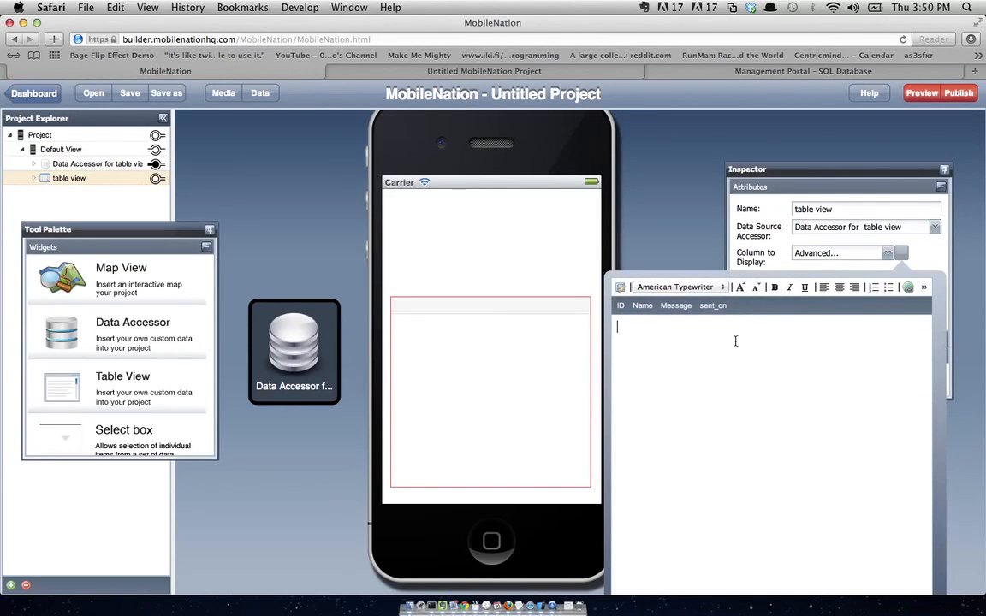
type("At")
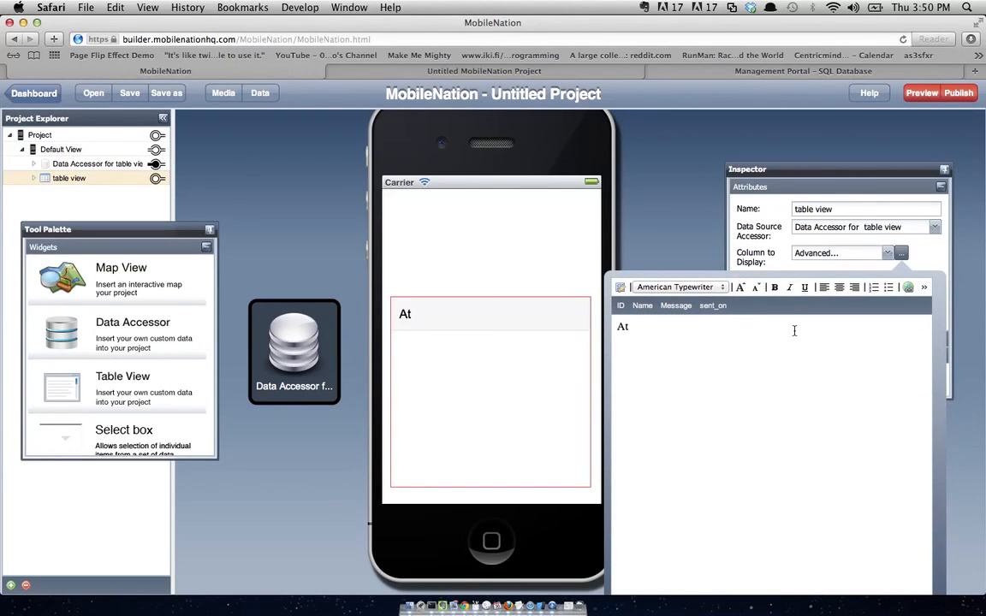
left_click(722, 307)
type(",")
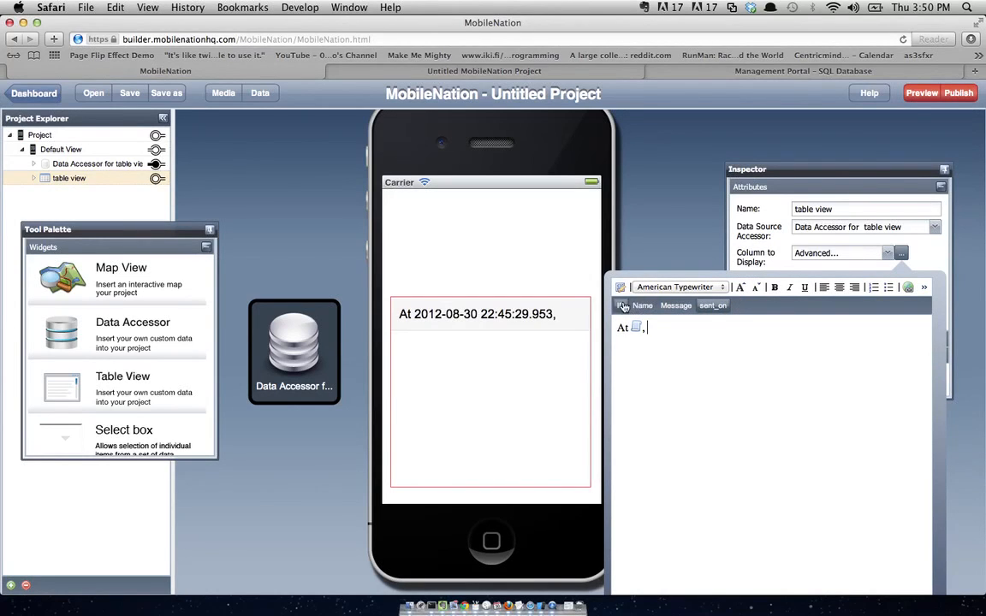
left_click(642, 306)
type("said:")
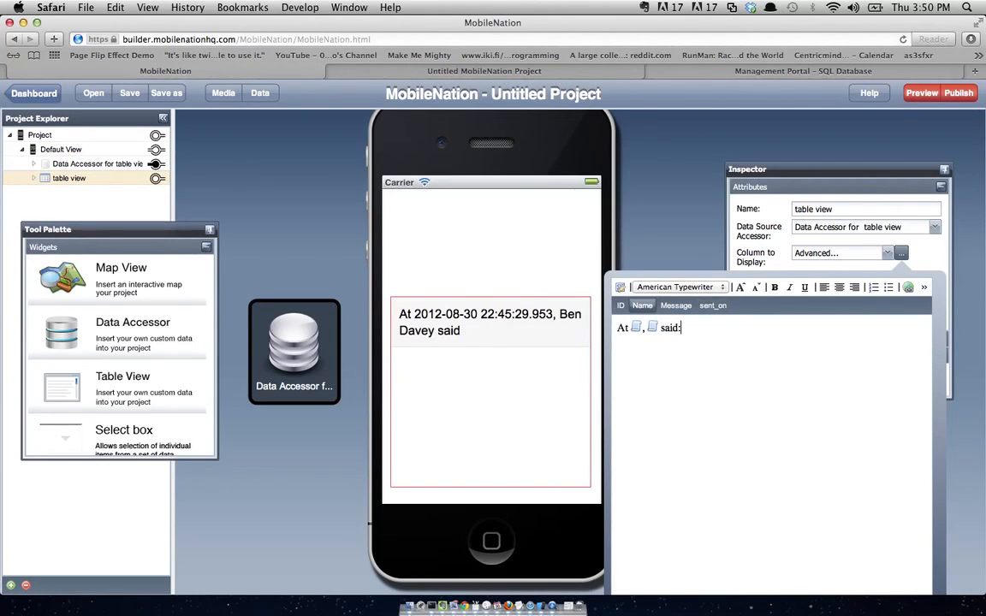
key("Return")
left_click(673, 306)
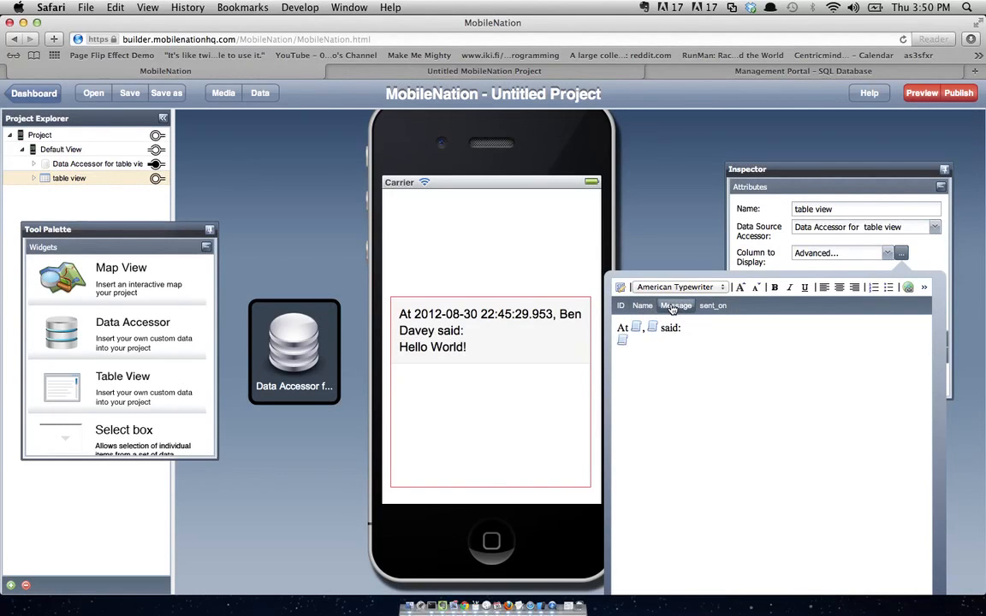
- Right-align the template's first line, shrink its text twice, and close the row editor
left_click_drag(682, 328, 608, 320)
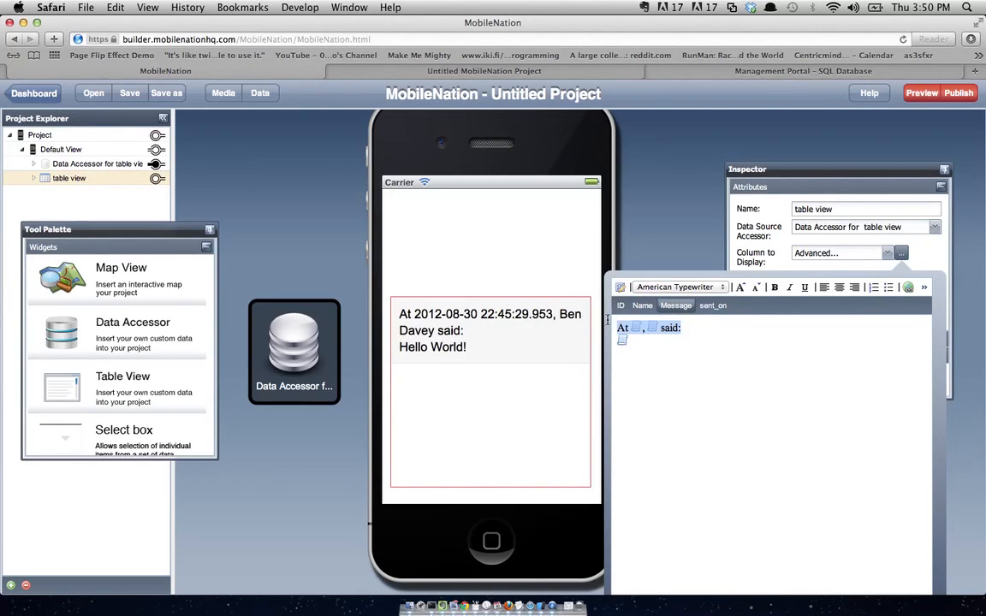
left_click(854, 290)
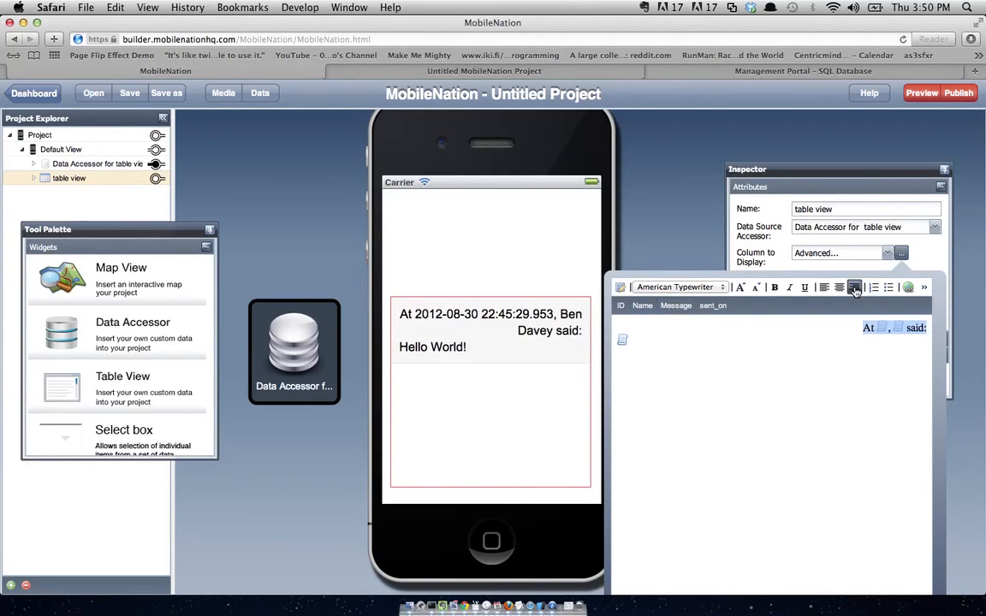
left_click(757, 288)
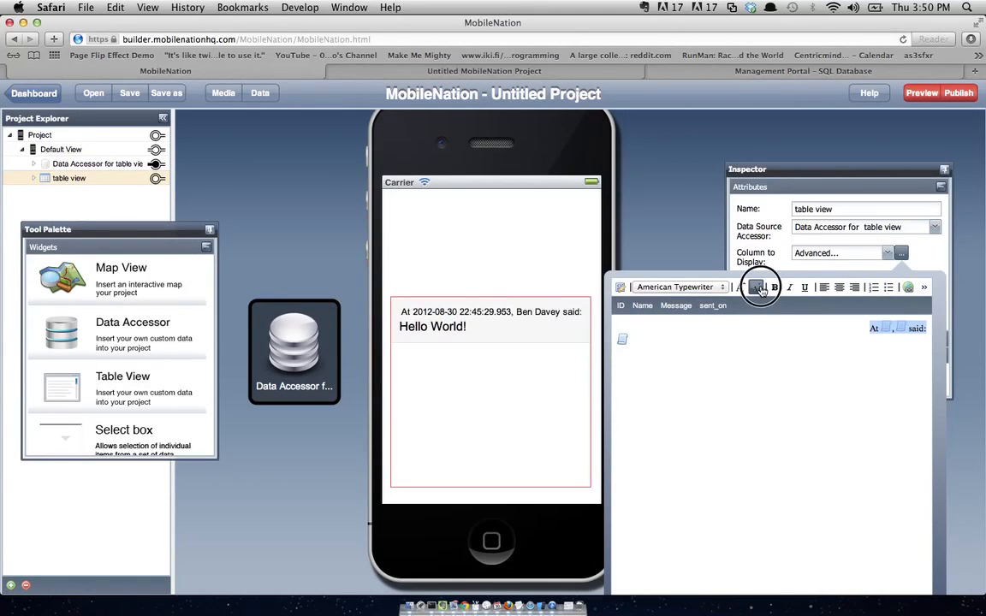
left_click(759, 289)
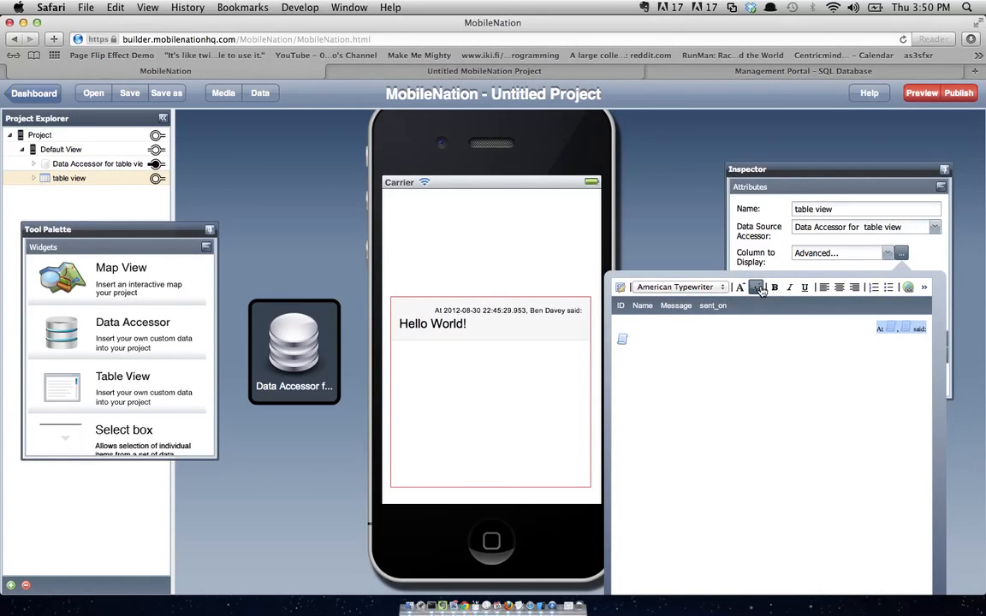
left_click(683, 228)
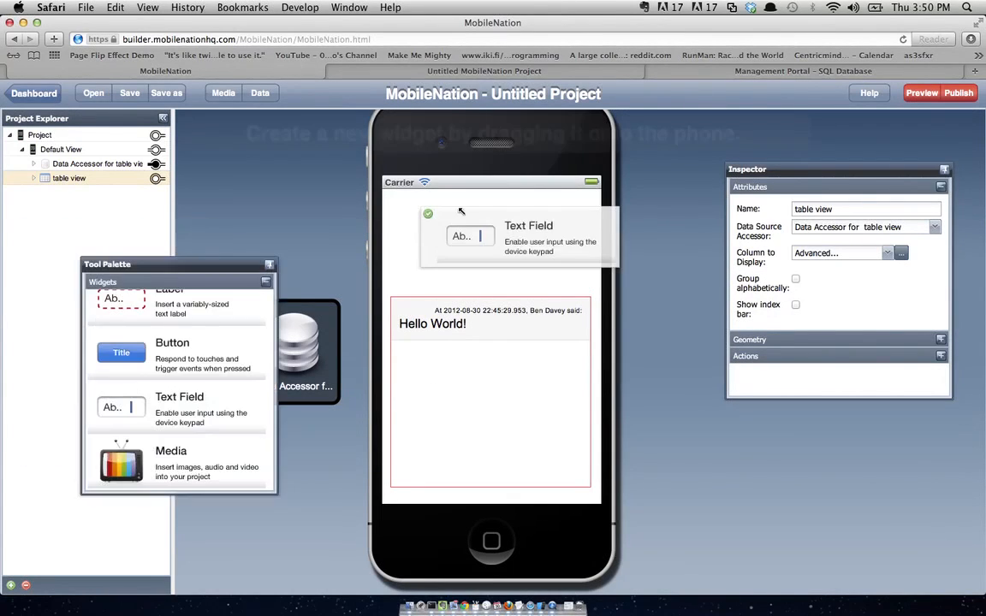
- Add a full-width text field above the table, moved down, and name it 'name field'
left_click_drag(460, 210, 431, 211)
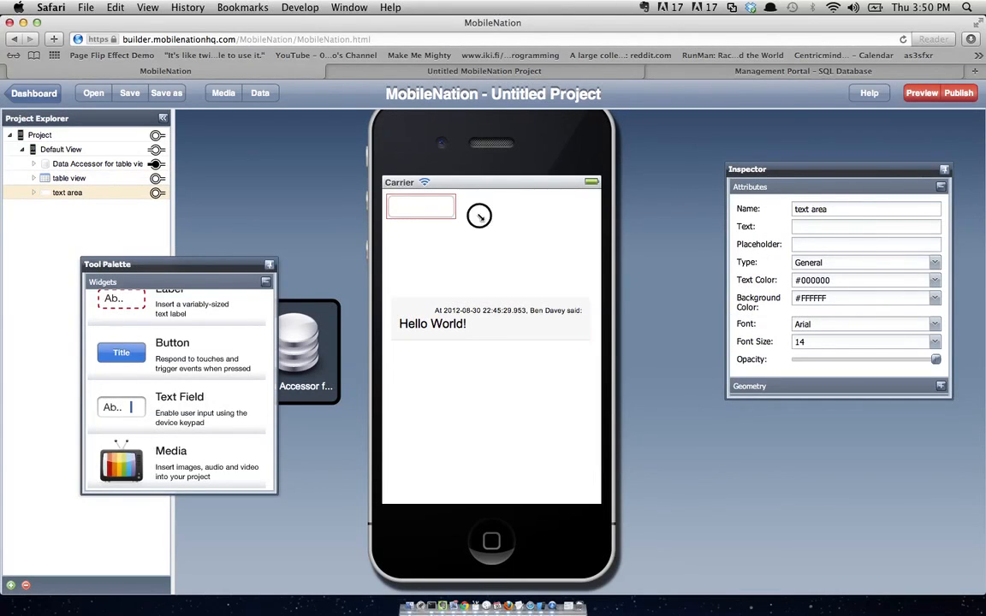
left_click_drag(479, 216, 576, 222)
left_click_drag(585, 221, 558, 265)
left_click(541, 332)
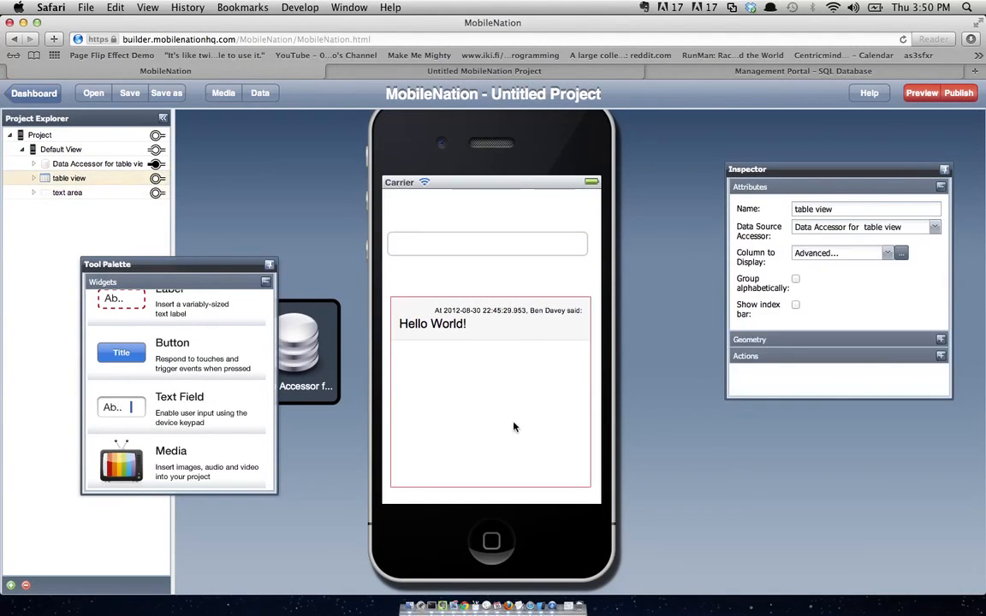
left_click_drag(501, 323, 502, 345)
left_click_drag(508, 242, 510, 250)
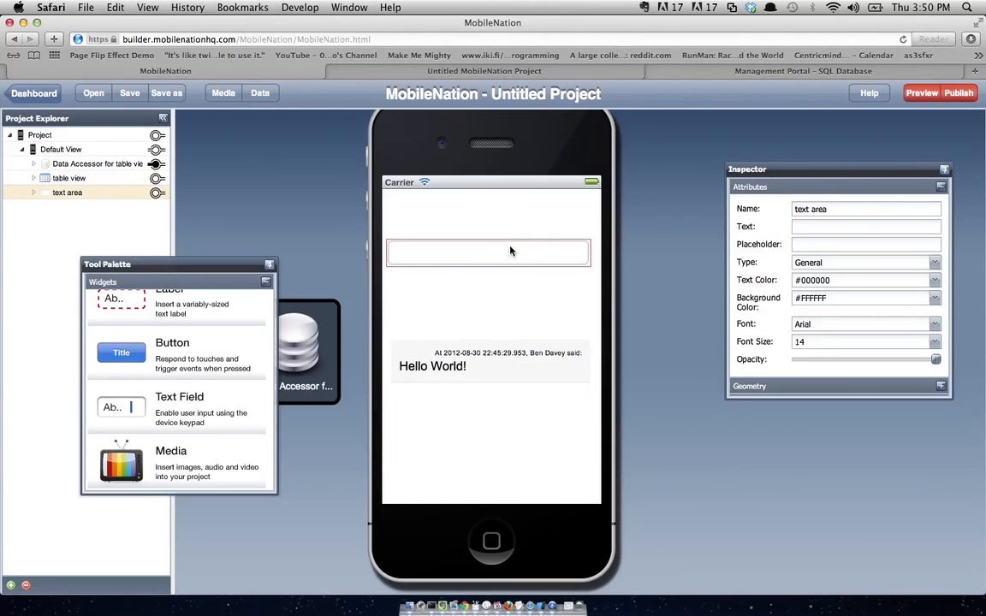
triple_click(805, 209)
type("name")
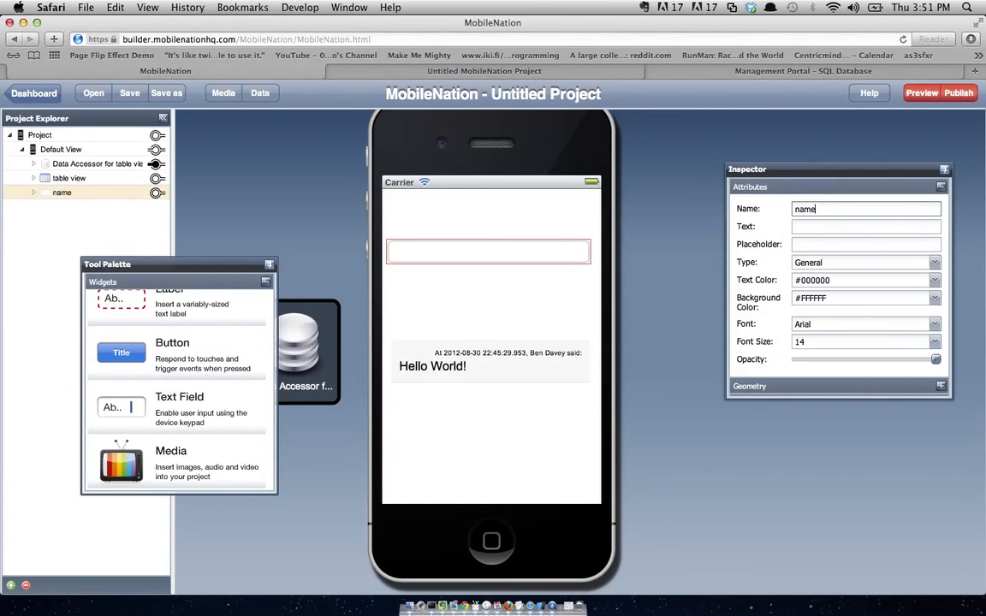
type(" field")
left_click(822, 243)
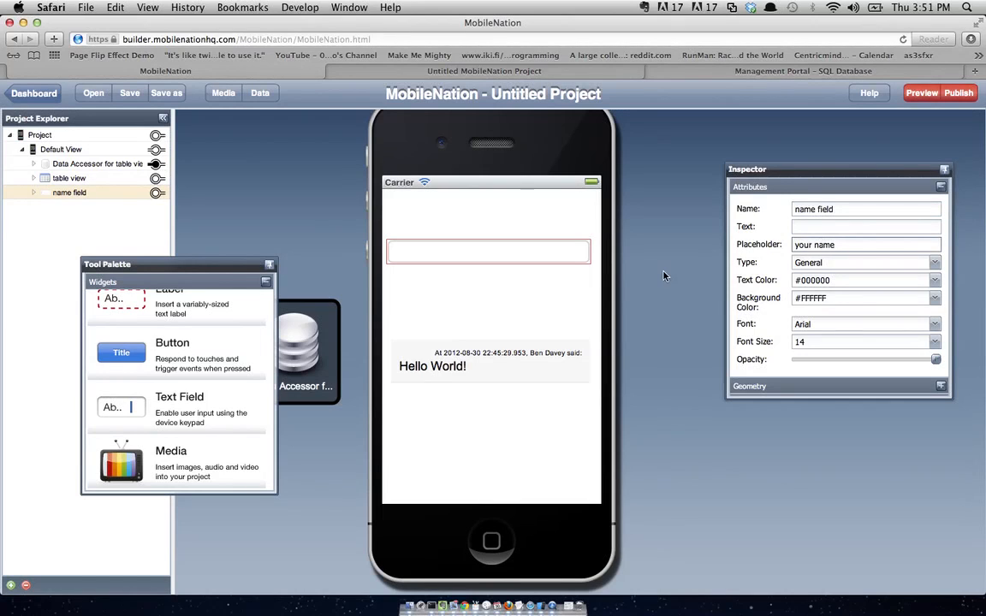
- Add a second full-width text field named 'message field' with placeholder 'message'
left_click_drag(133, 403, 418, 291)
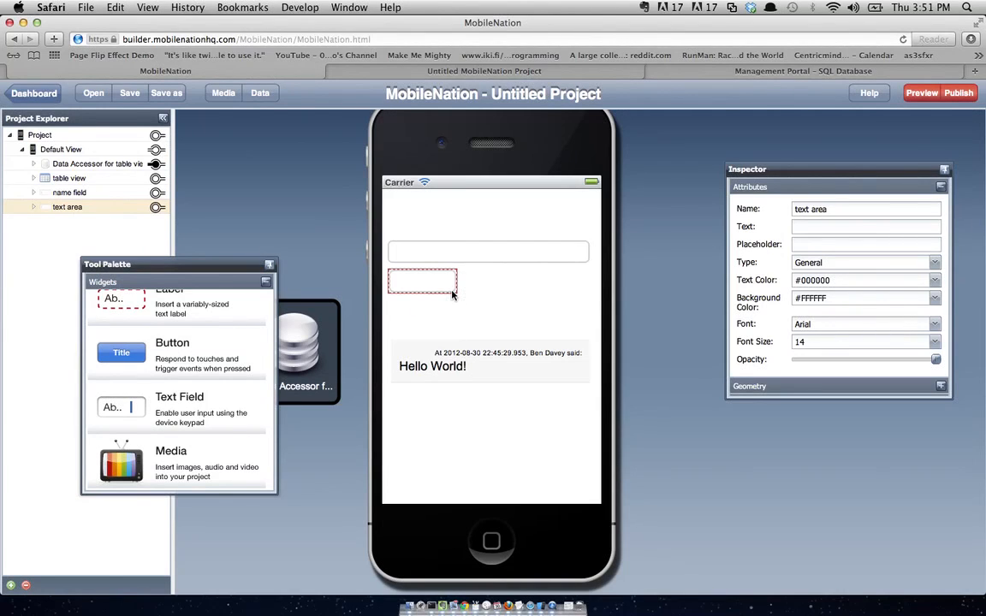
left_click_drag(454, 294, 588, 294)
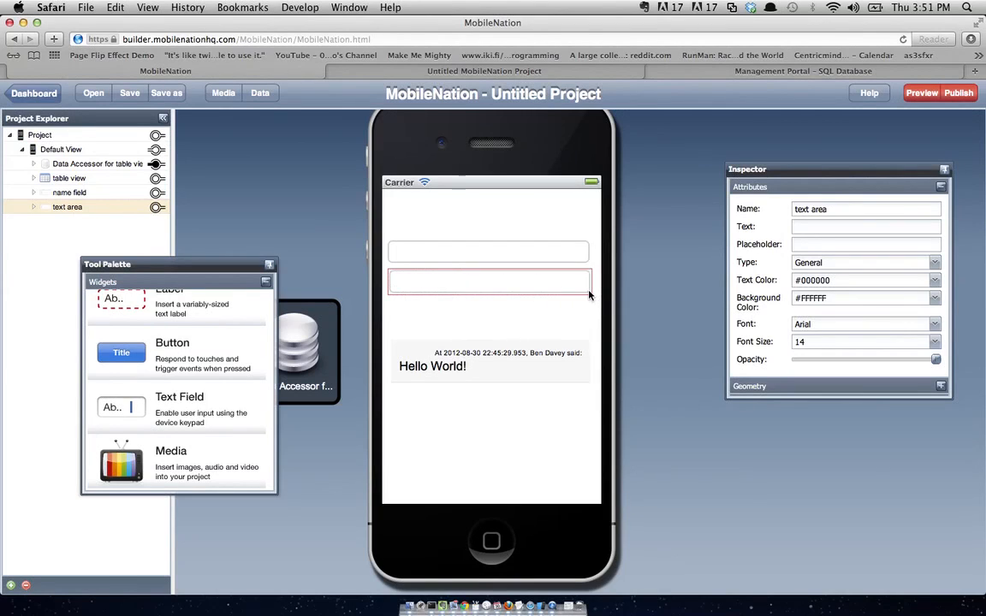
left_click_drag(839, 208, 800, 208)
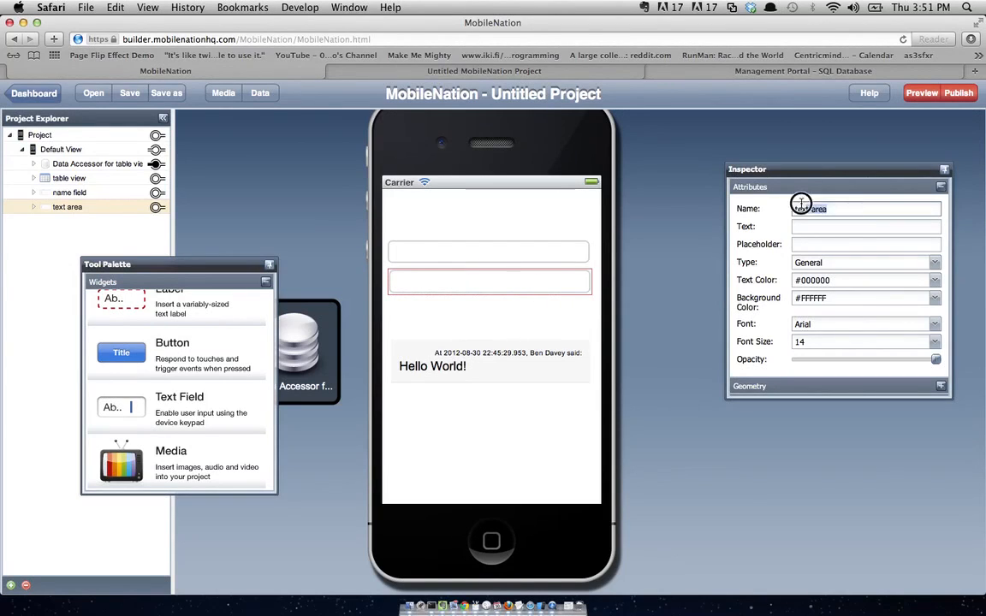
type("me")
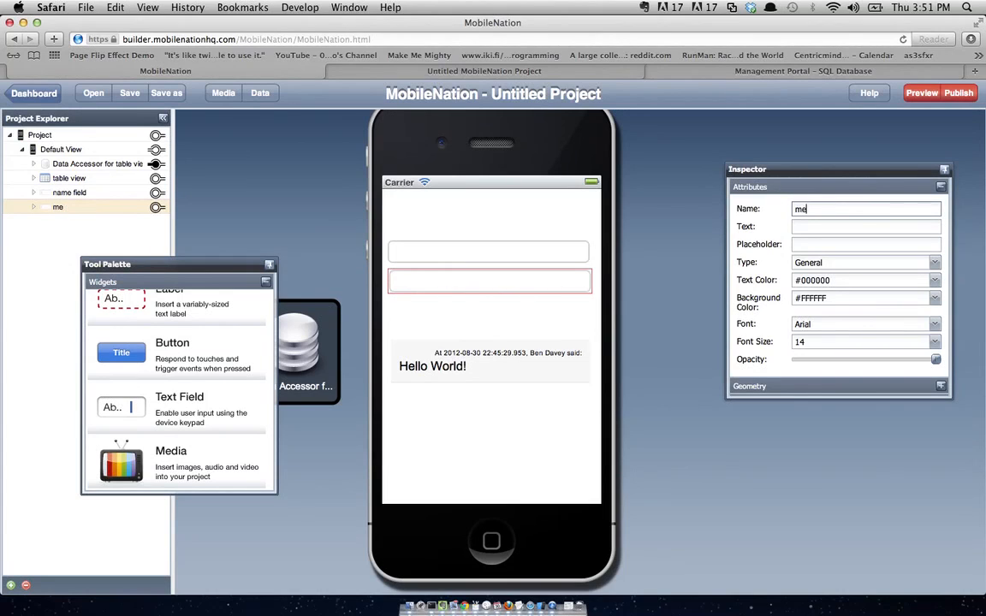
type("ssage field")
left_click(810, 246)
type("me")
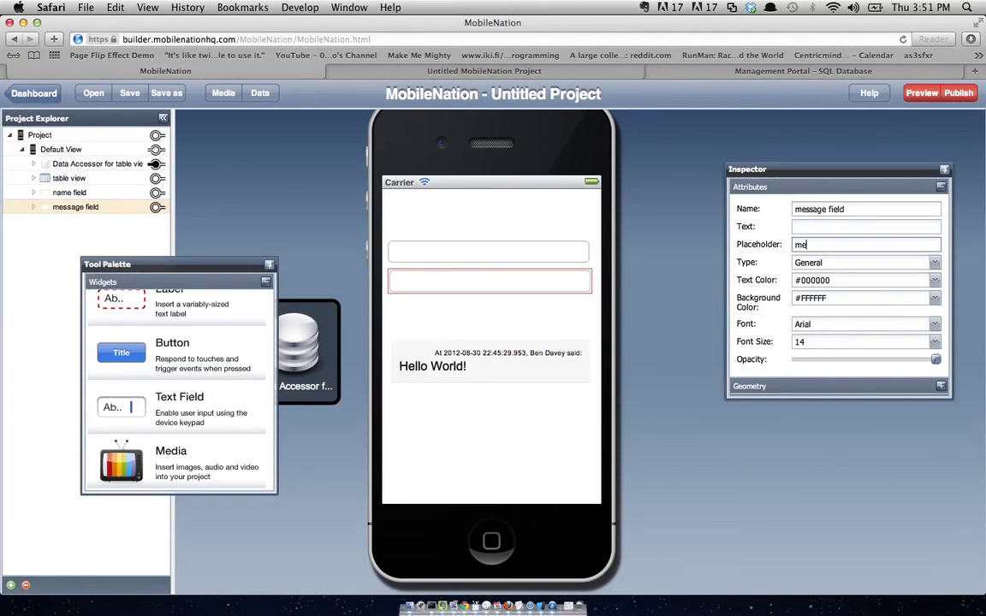
type("ssage")
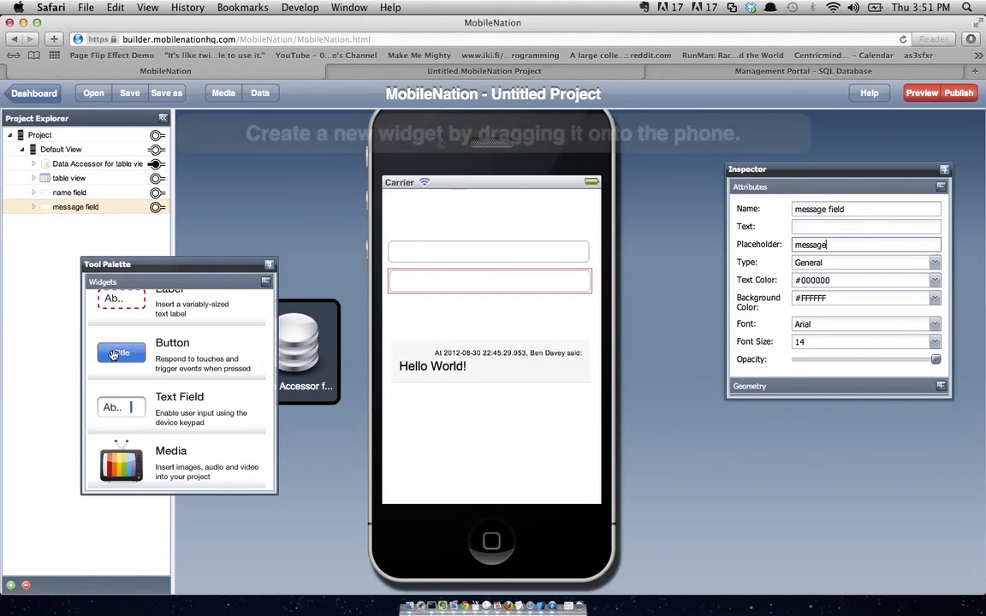
- Place a button beneath the message field, stretch it to full width, and label it Send
left_click(116, 356)
left_click_drag(116, 356, 421, 313)
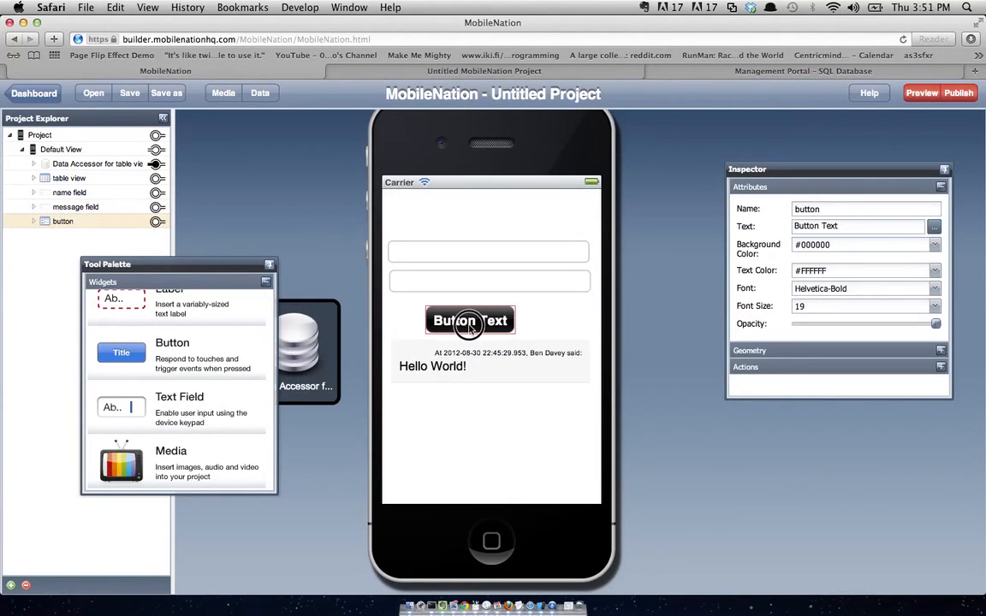
left_click(453, 326)
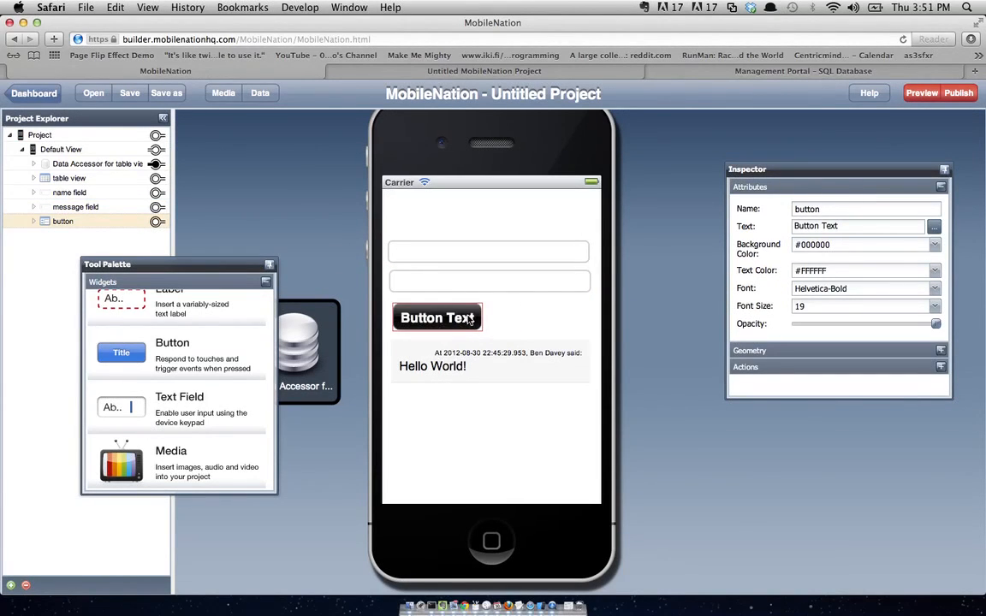
left_click_drag(481, 317, 583, 320)
double_click(524, 324)
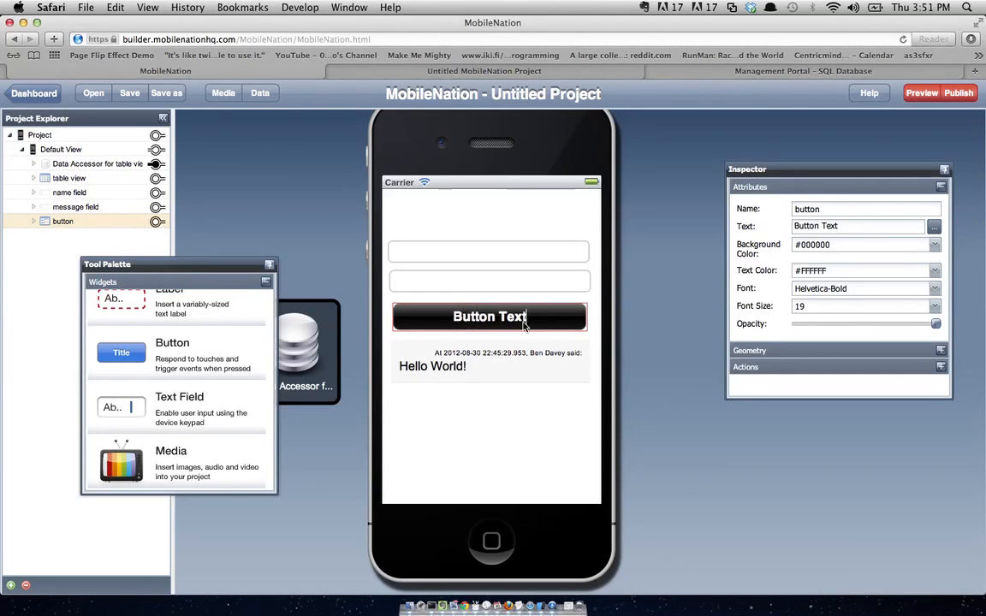
type("Send")
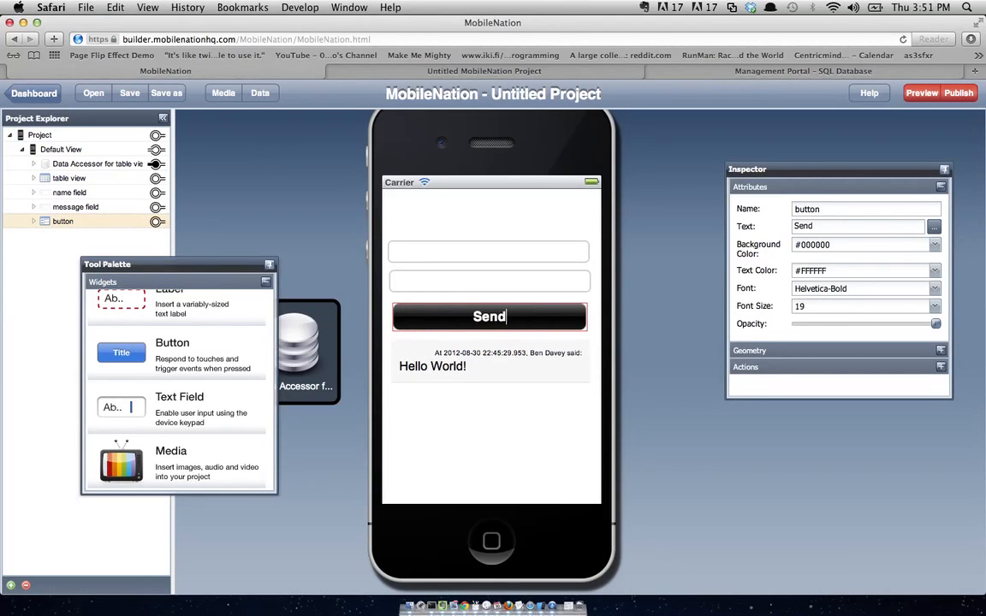
left_click(484, 289)
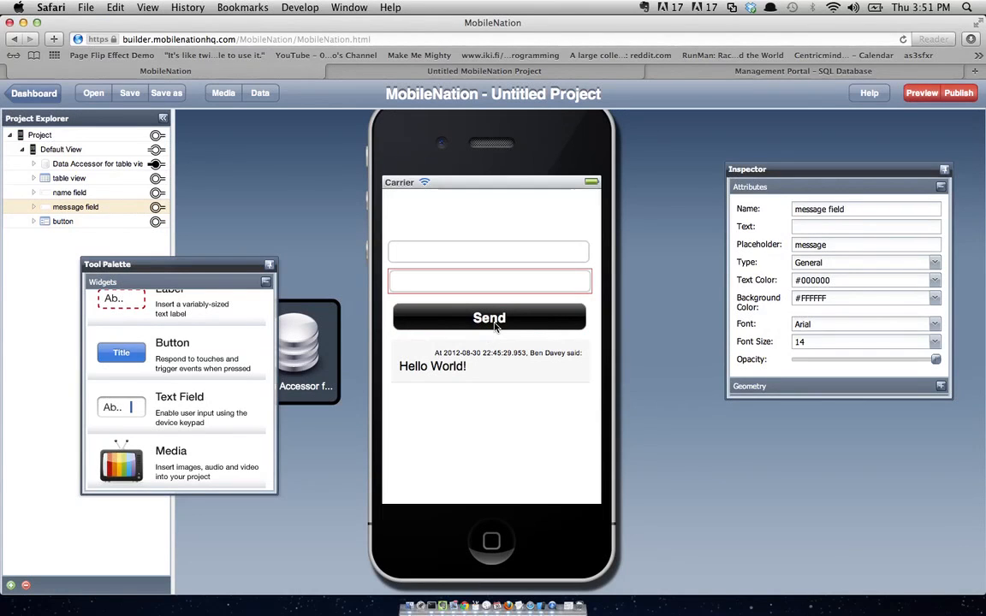
left_click(494, 326)
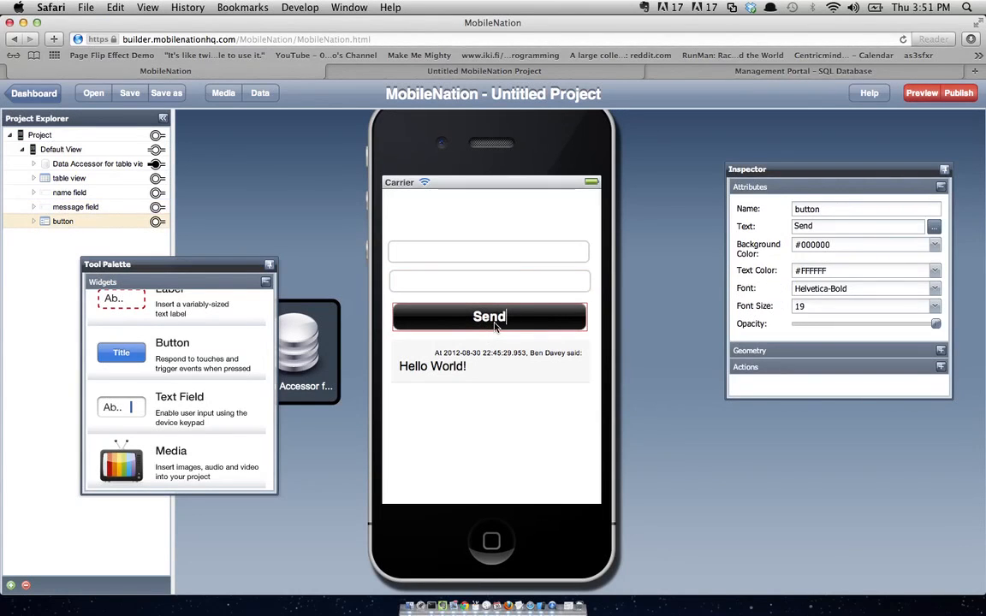
scroll(750, 372, "down", 2)
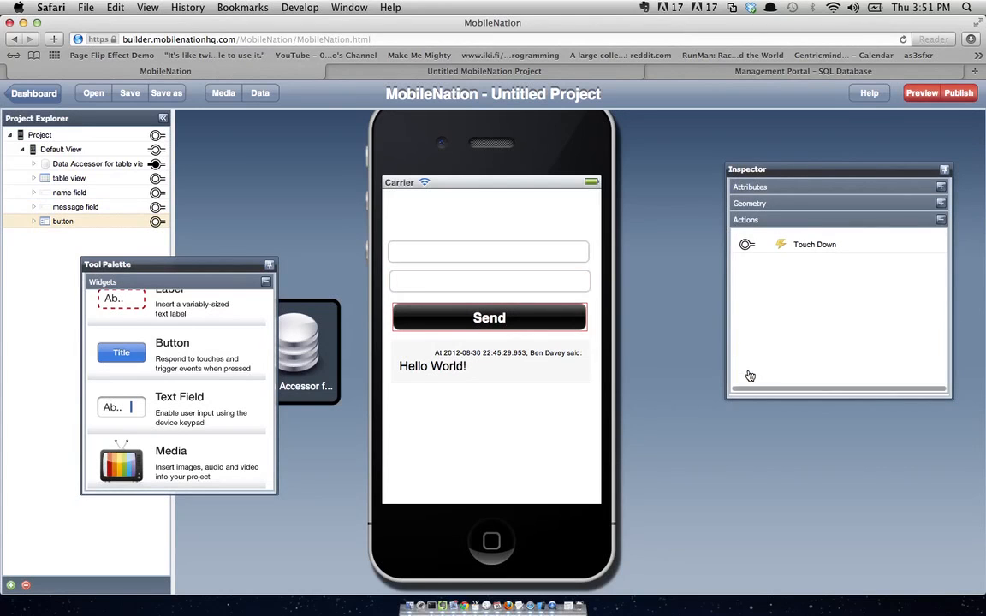
- Wire Send's Touch Down to Insert Data, mapping name field to Name and message field to Message, then preview
left_click_drag(747, 246, 157, 165)
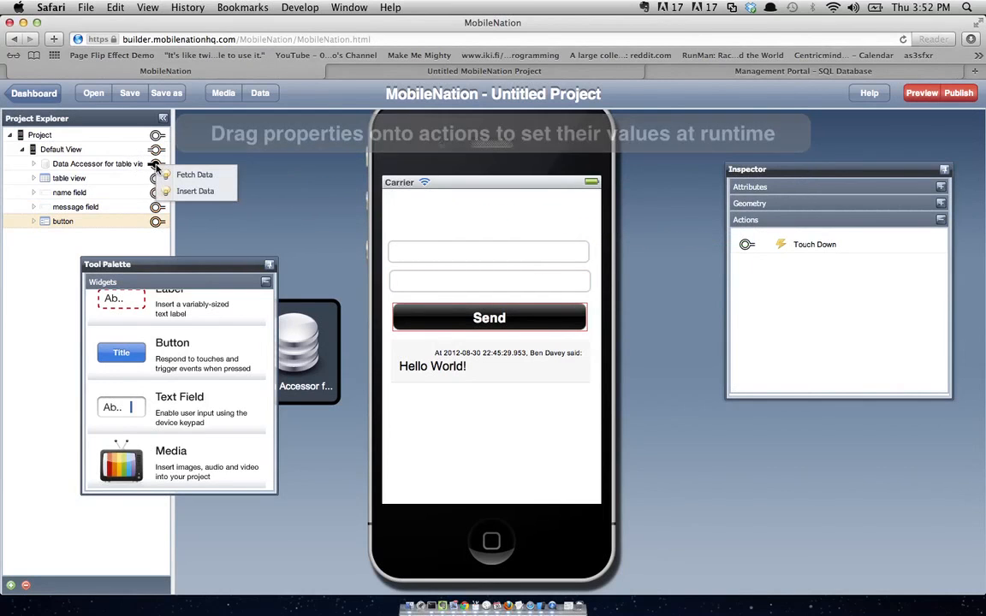
left_click(186, 192)
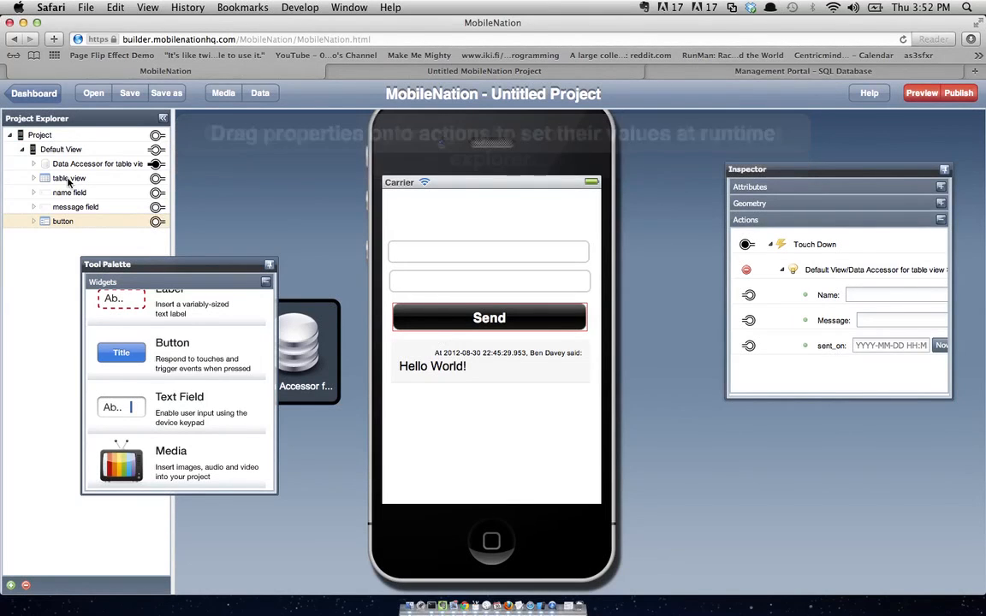
left_click(33, 192)
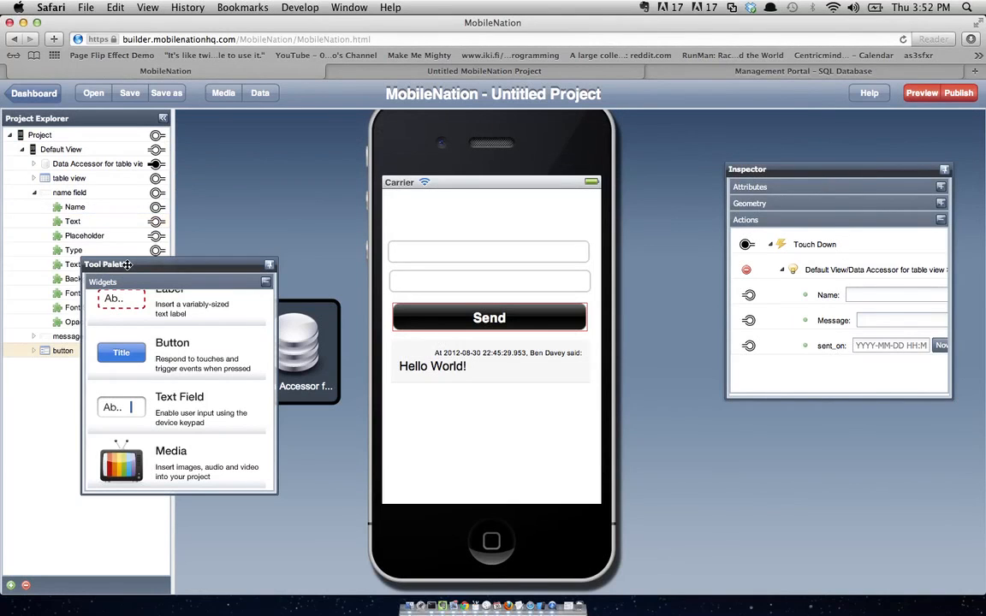
left_click_drag(126, 265, 249, 332)
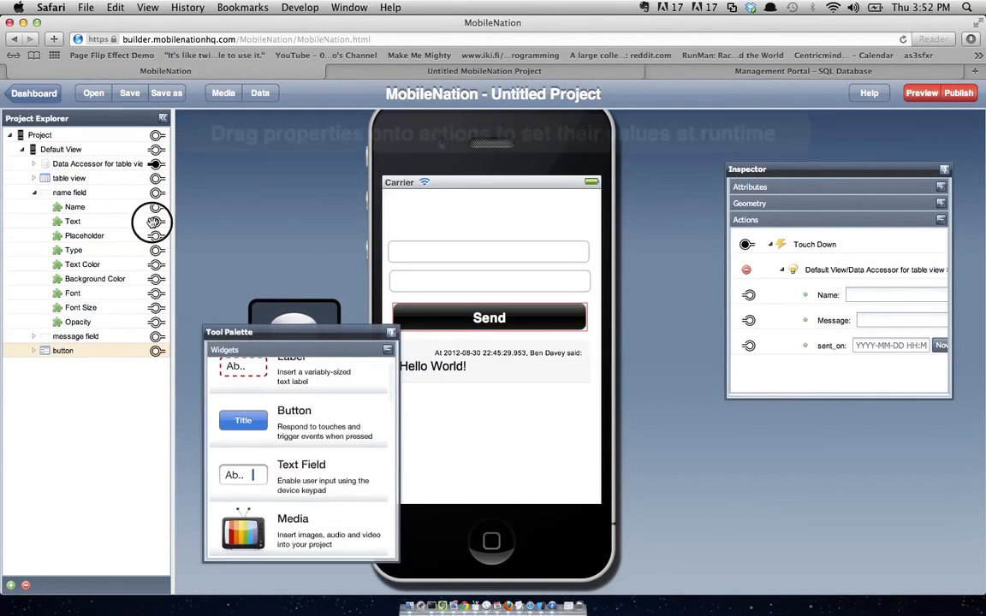
left_click_drag(154, 221, 749, 296)
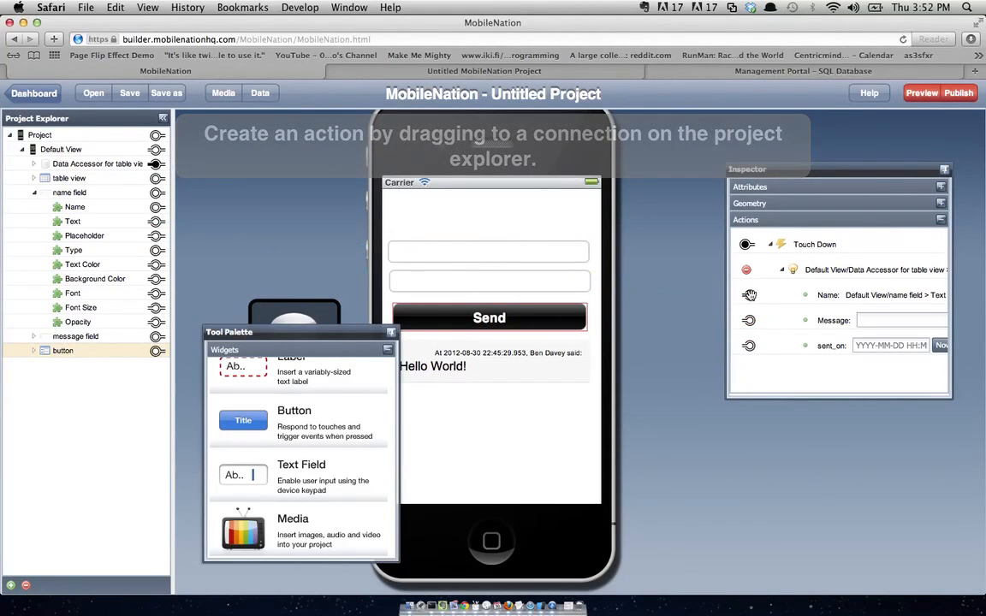
left_click(35, 337)
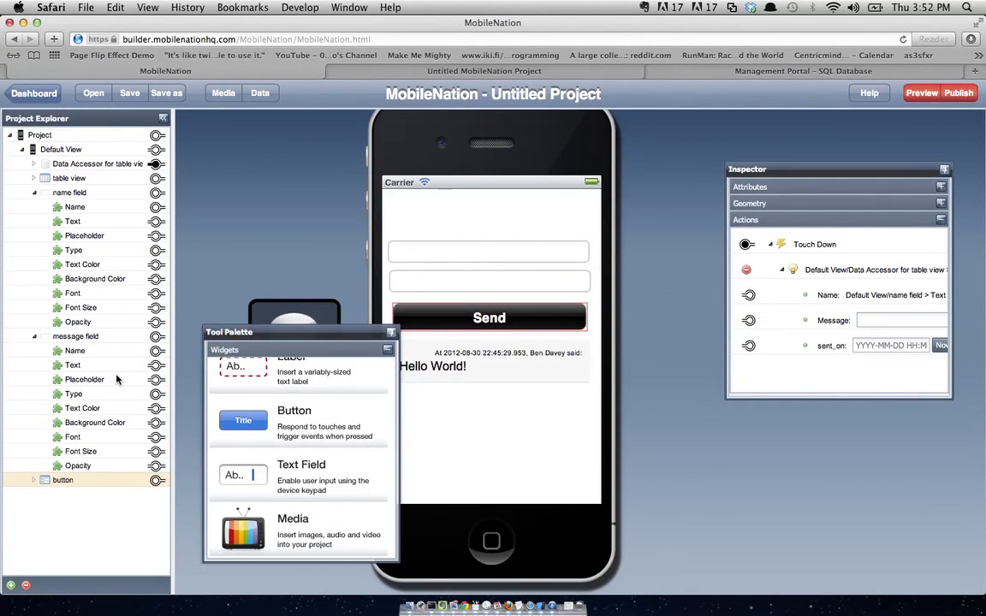
left_click_drag(154, 365, 748, 320)
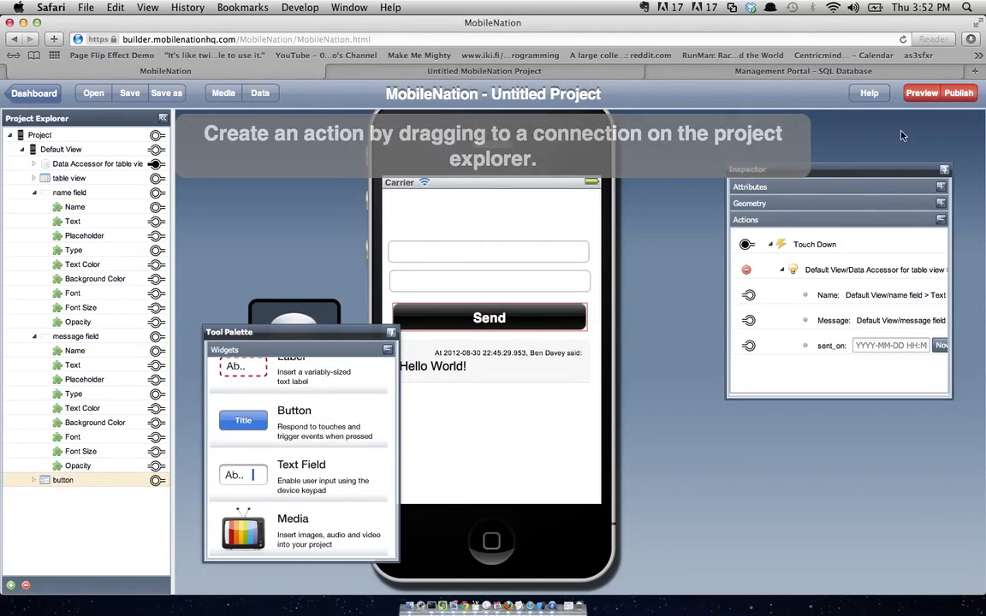
left_click(922, 99)
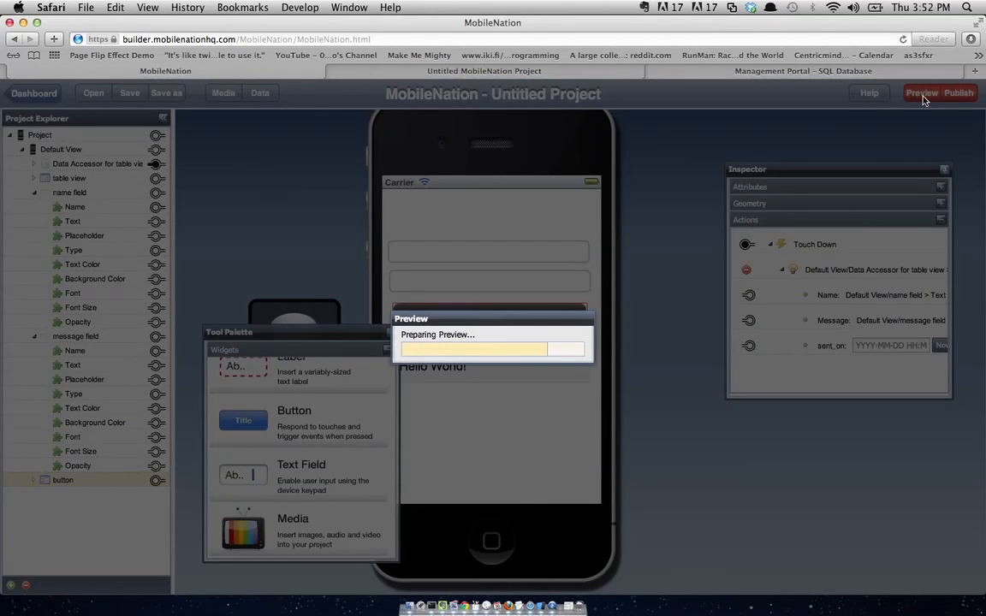
- Load the preview link in a new browser tab and run the app in the desktop browser
key("super+t")
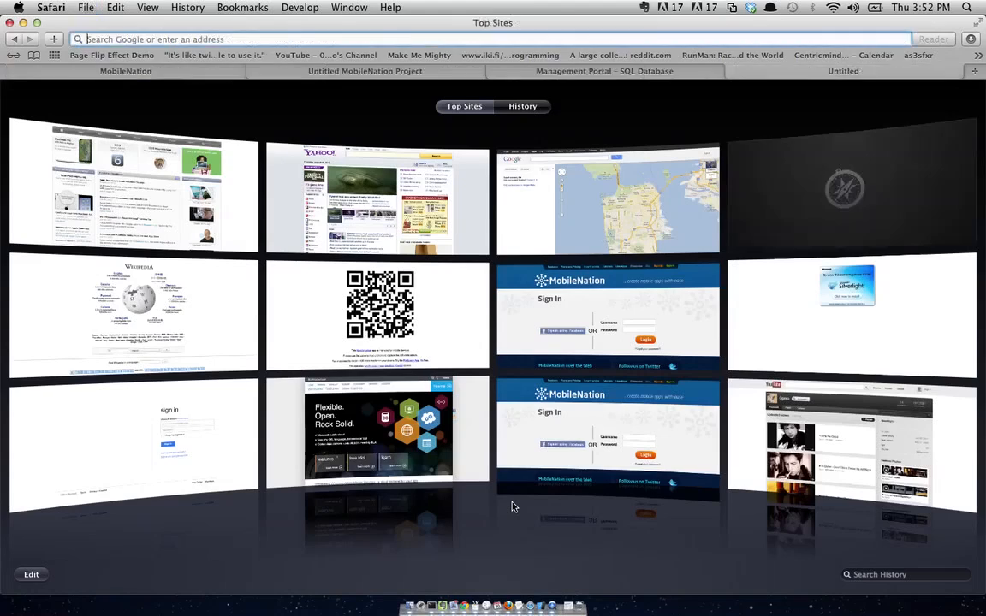
key("Return")
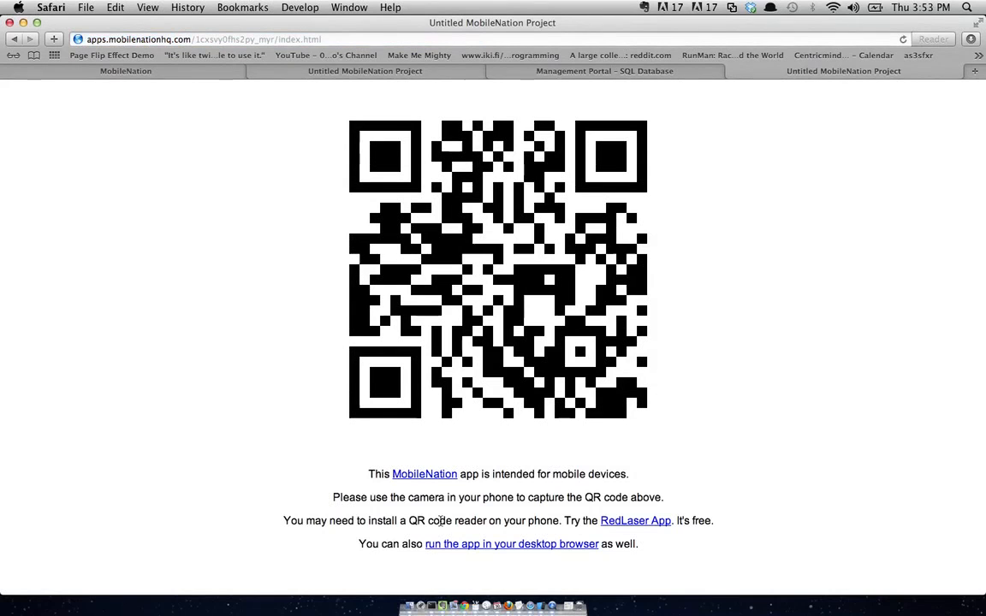
left_click(453, 546)
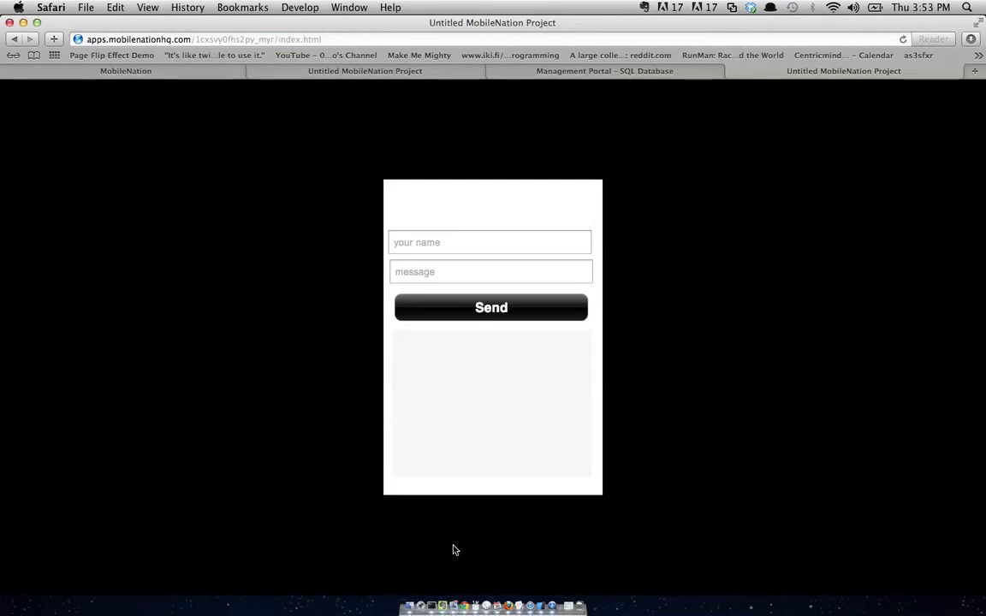
- Enter the sender's name, post the Hey there message, then reload and rerun the app
left_click(438, 240)
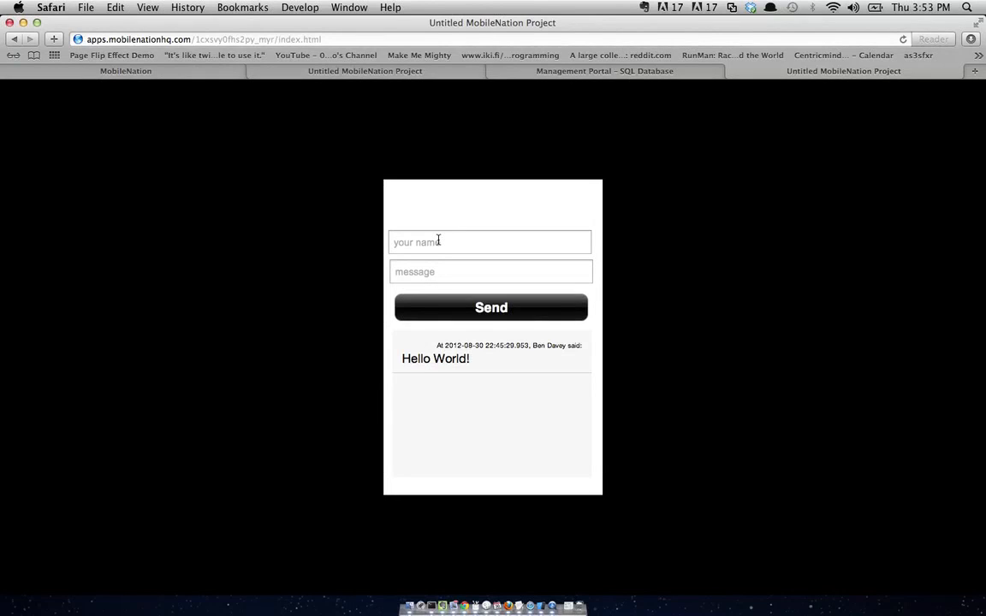
type("Hey there")
left_click_drag(466, 423, 488, 451)
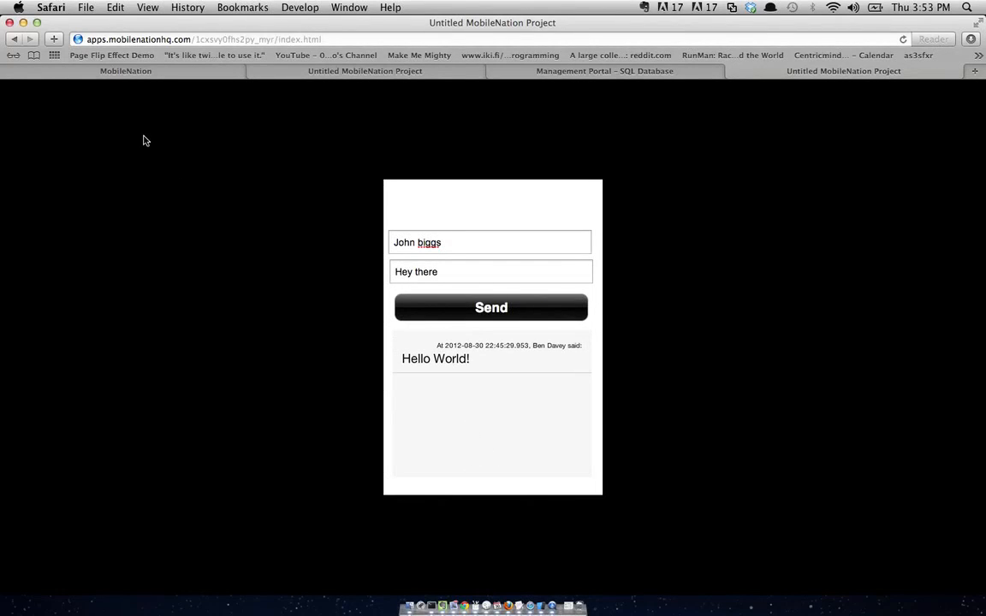
left_click(902, 39)
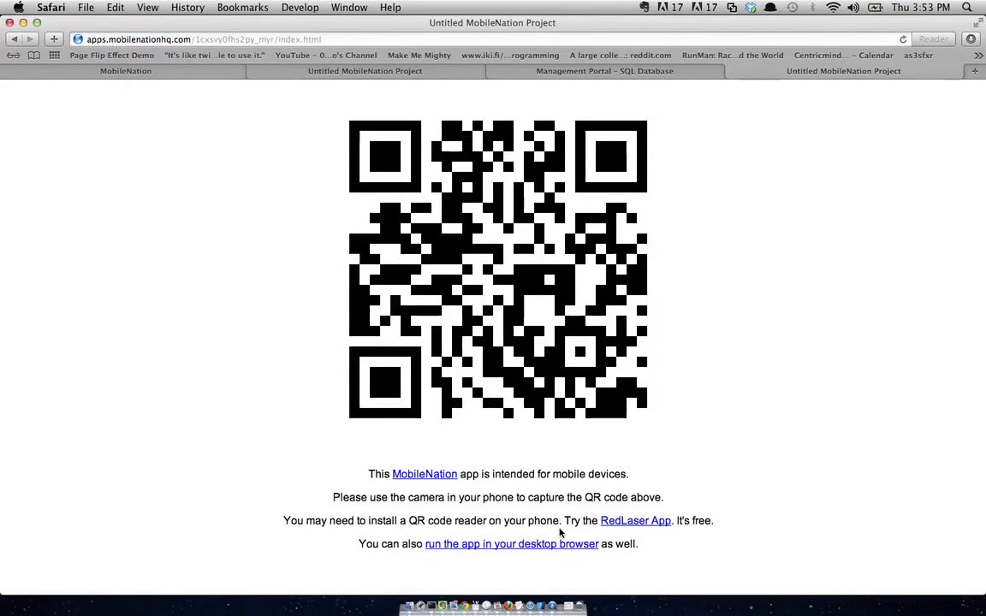
left_click(560, 546)
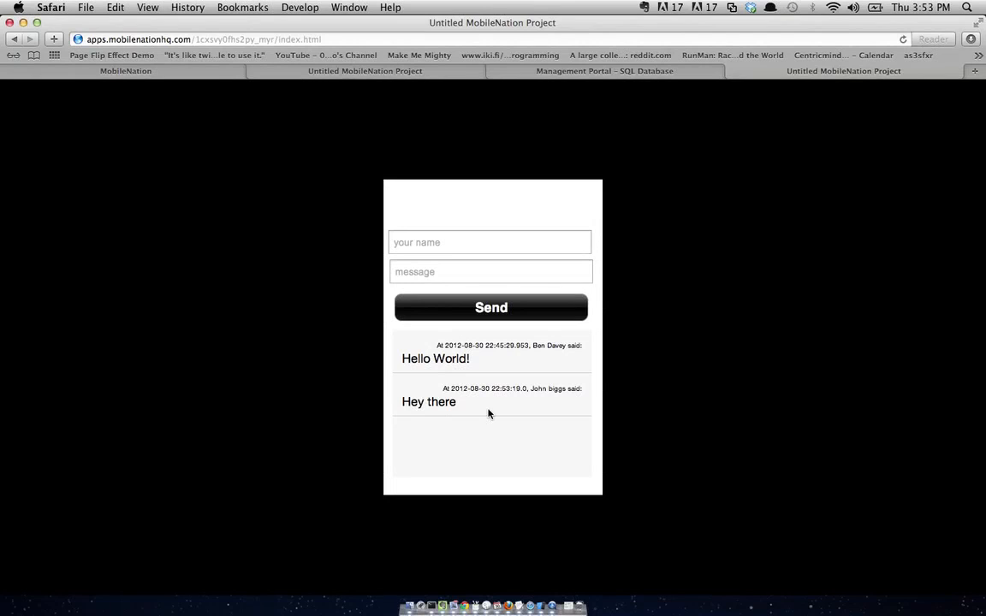
left_click(609, 73)
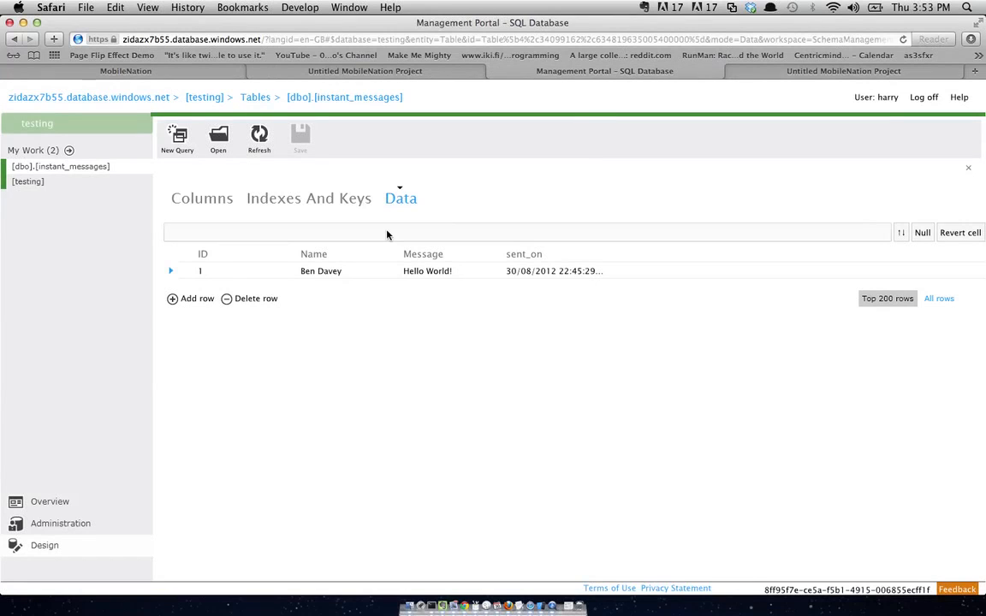
left_click(256, 135)
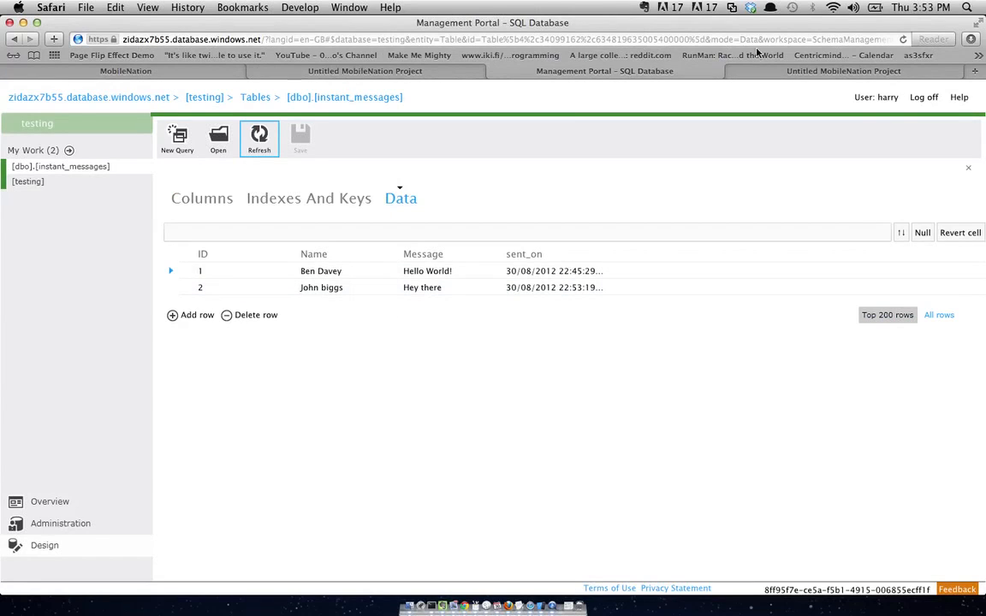
left_click(783, 73)
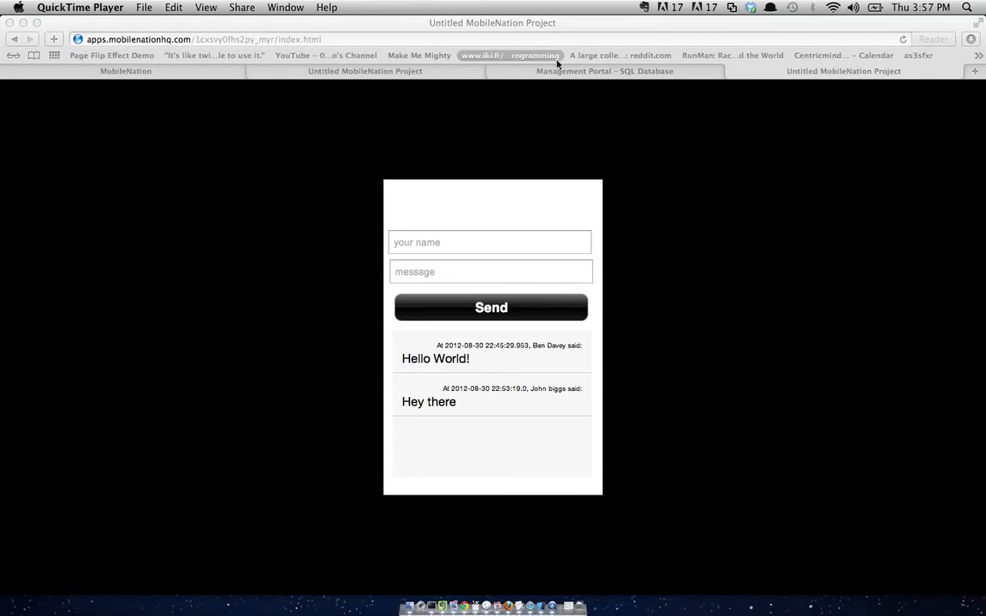
- Create instant_messages_view as the top 10 instant_messages ordered by sent_on descending
left_click(563, 75)
left_click(563, 73)
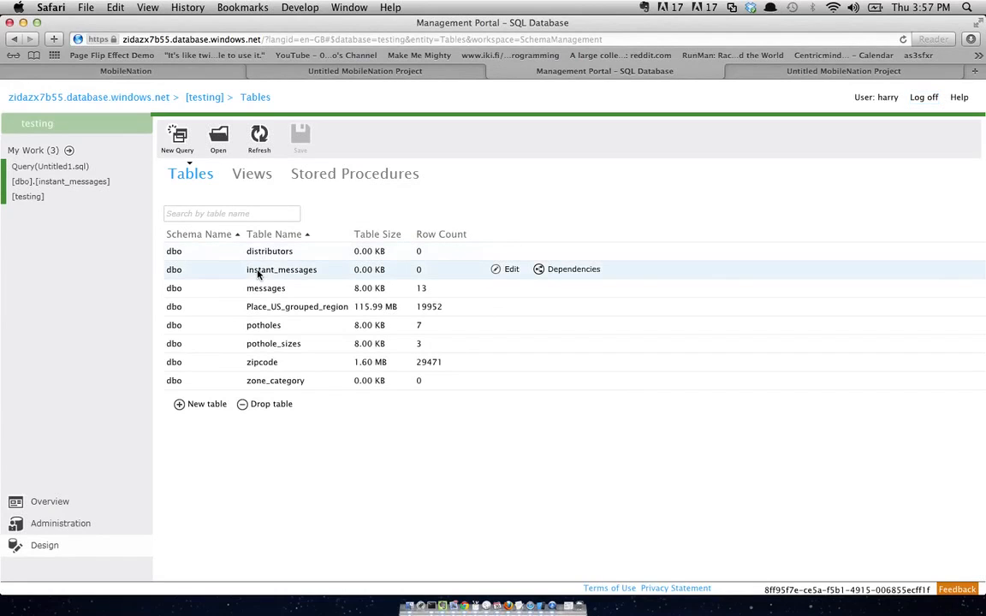
left_click(510, 270)
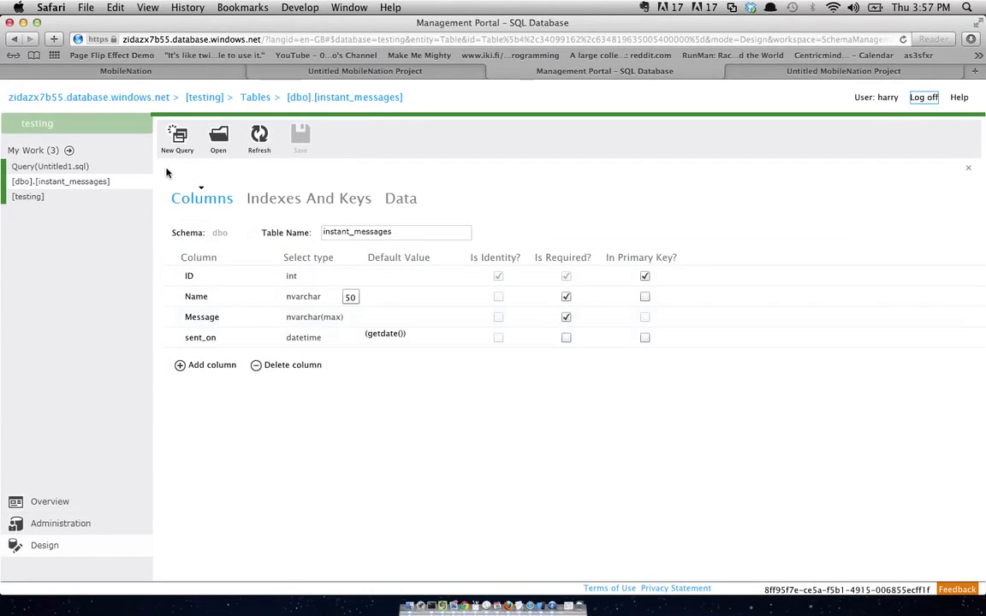
left_click(178, 146)
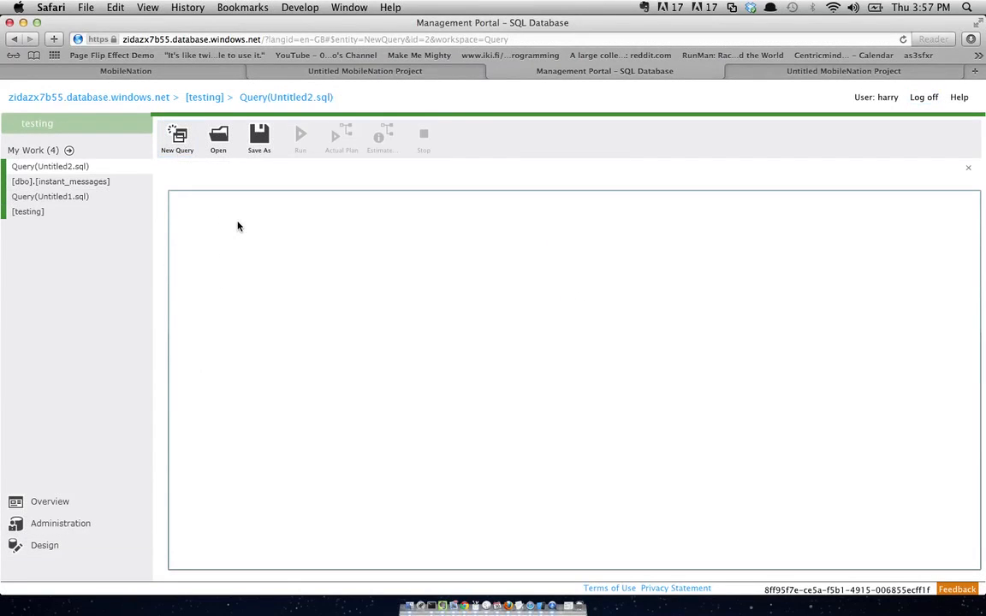
type("CREATE ")
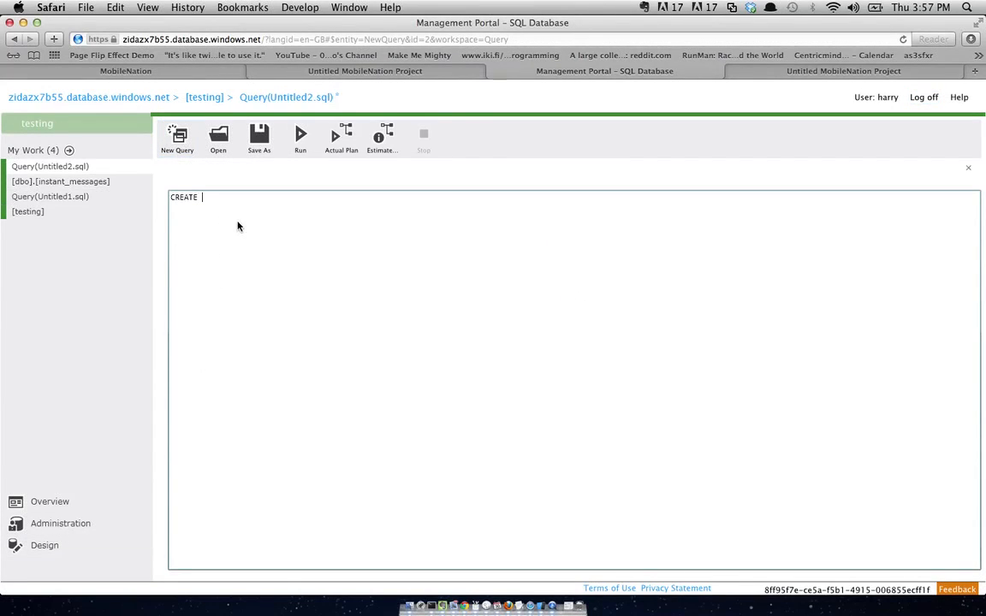
type("view instant_messages_vie")
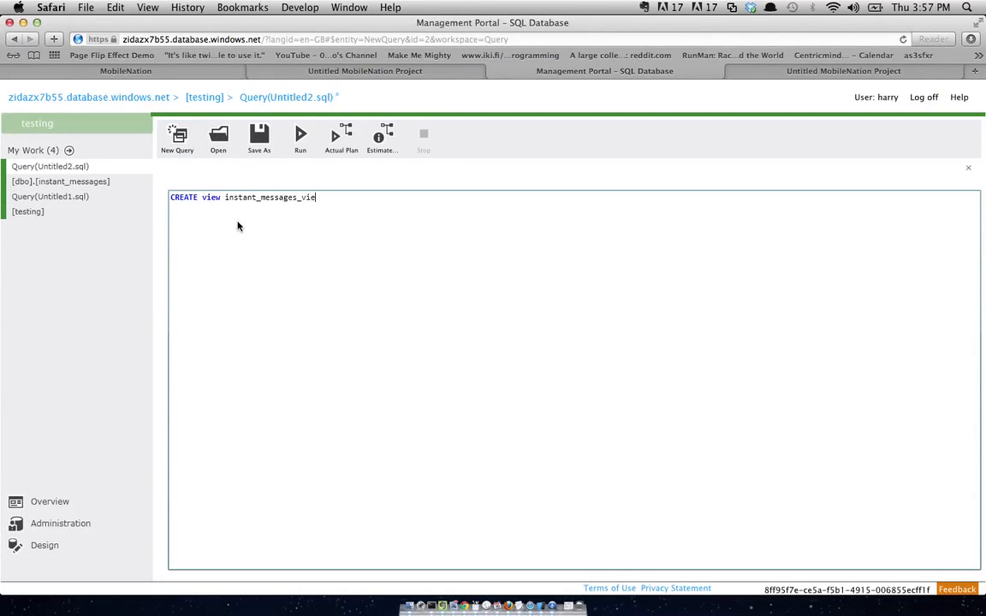
type("w")
key("Return")
type("AS select top 10 * from instant_messages")
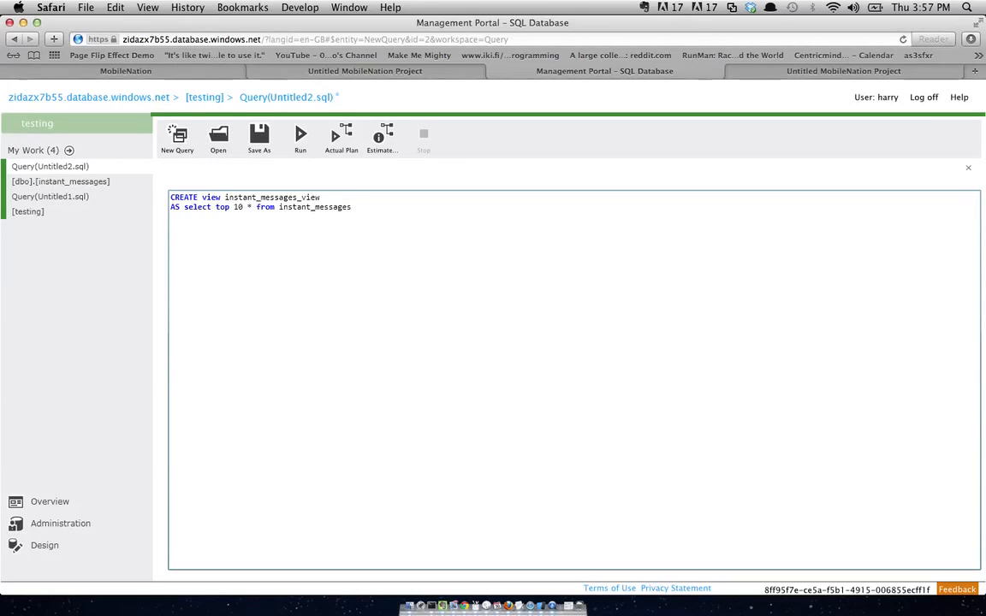
type(" order by sent_on")
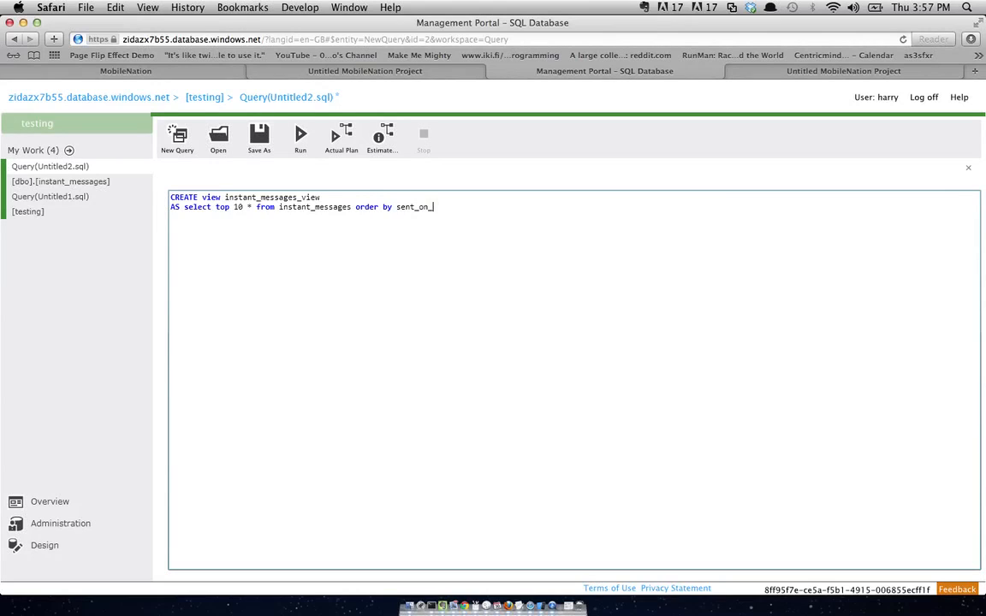
type(" desc;")
left_click(300, 143)
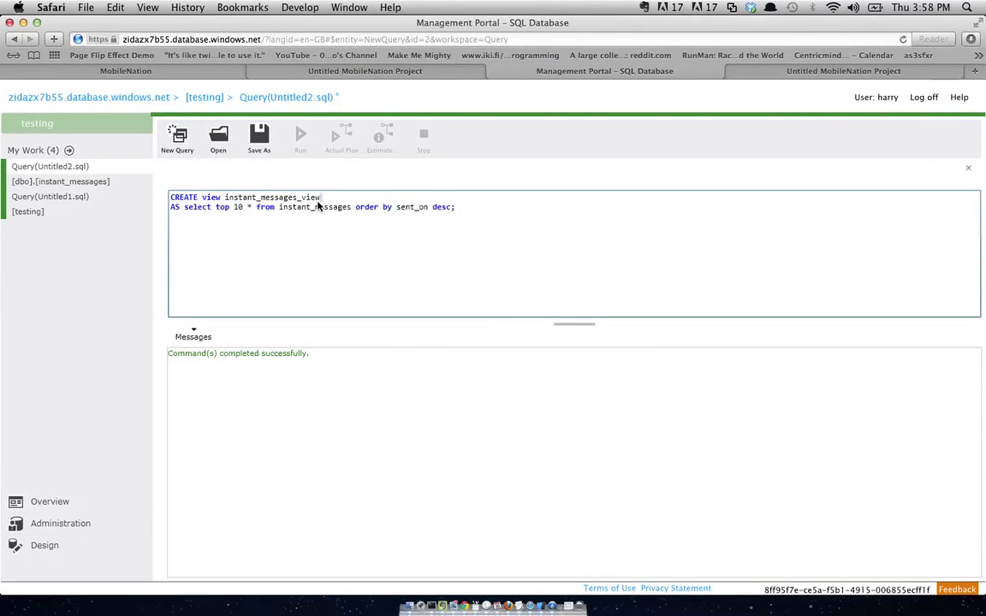
- Run 'select * from instant_messages_view;' to confirm the view returns the stored messages
key("super+a")
type("select ")
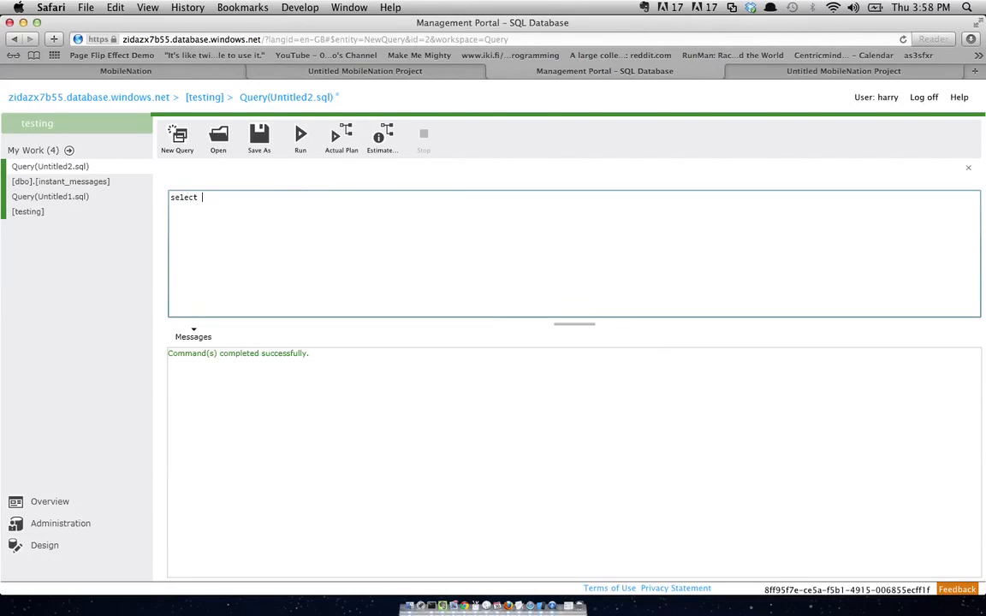
type("* from instant_messages_vie")
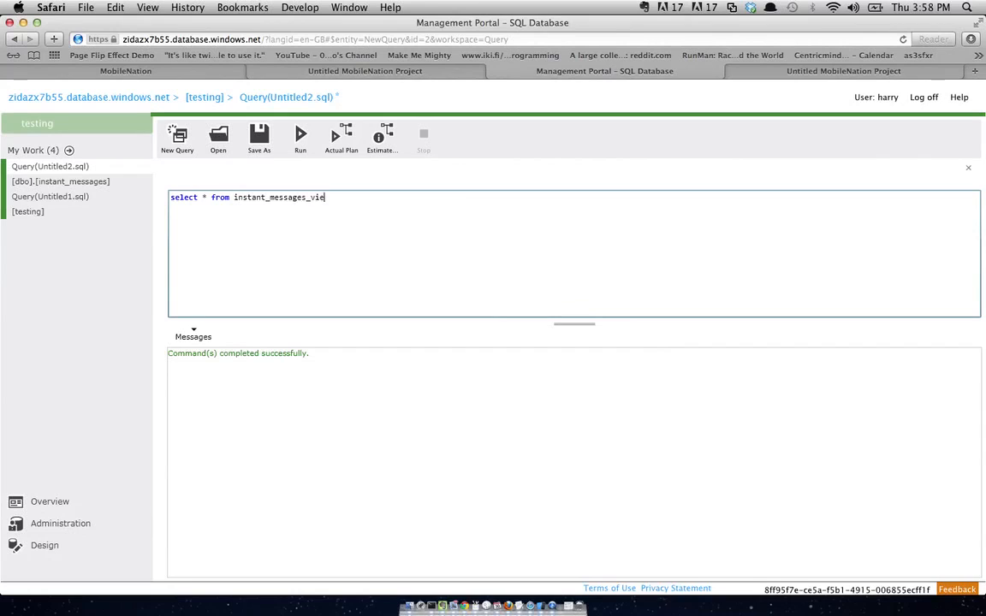
type("w;")
left_click(301, 136)
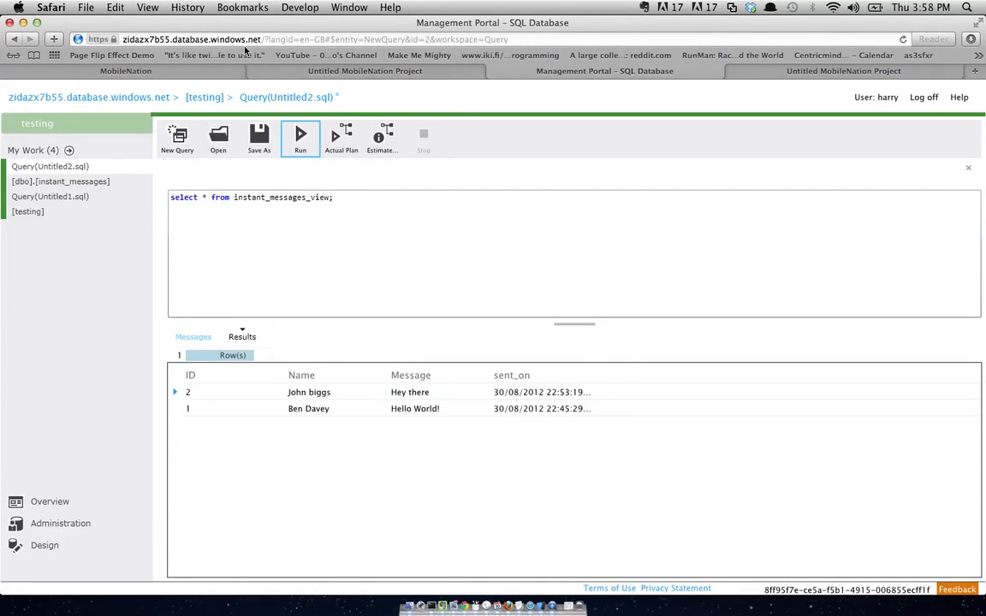
left_click(238, 72)
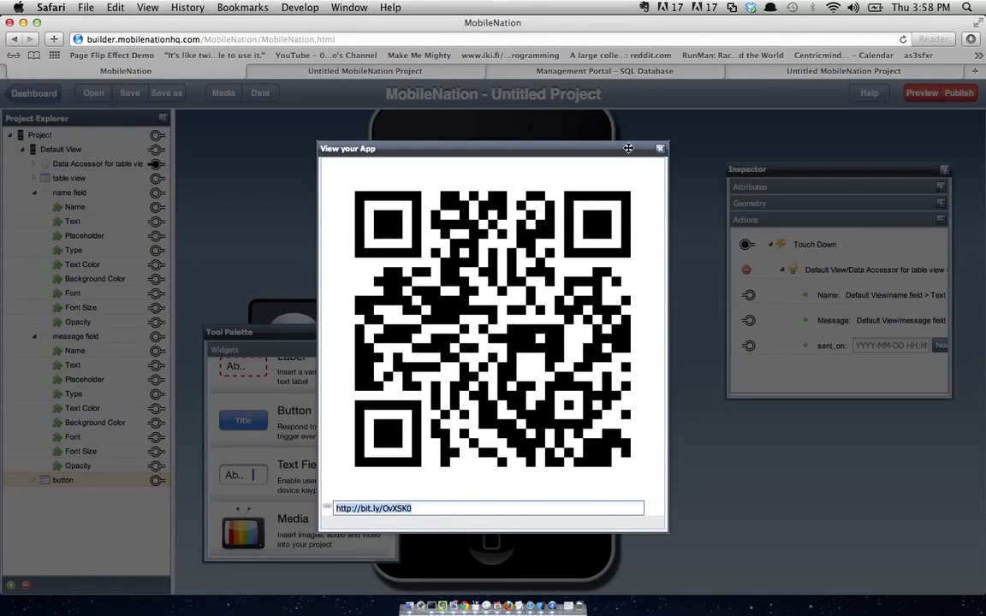
- Close the View your App QR dialog and start Add Datasource from the project's data sources
left_click(660, 151)
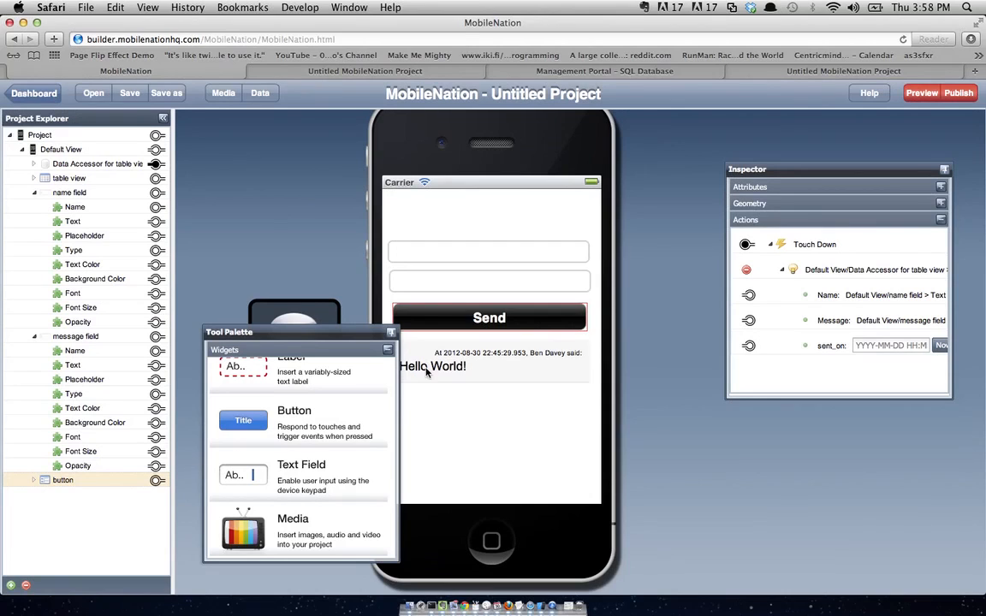
left_click_drag(198, 81, 156, 164)
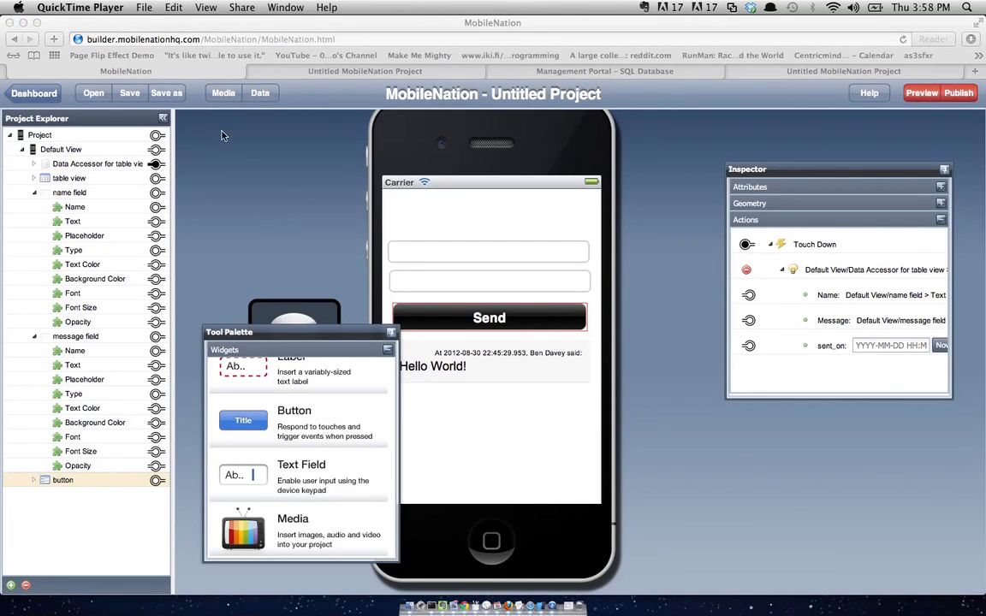
left_click(254, 94)
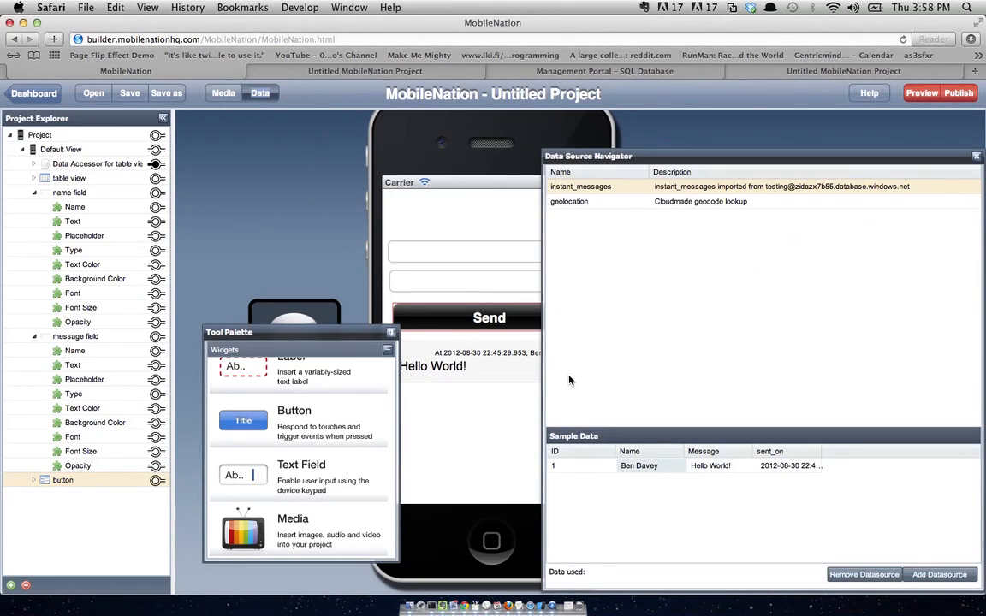
left_click(933, 575)
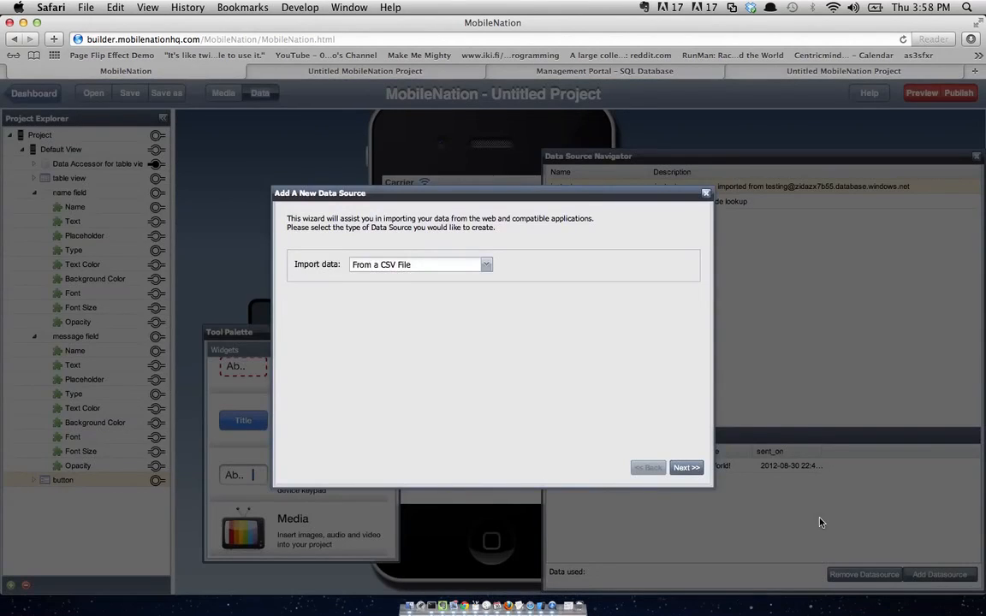
- Choose a live import from an enterprise database with MSSQL Server as the server type
left_click(485, 264)
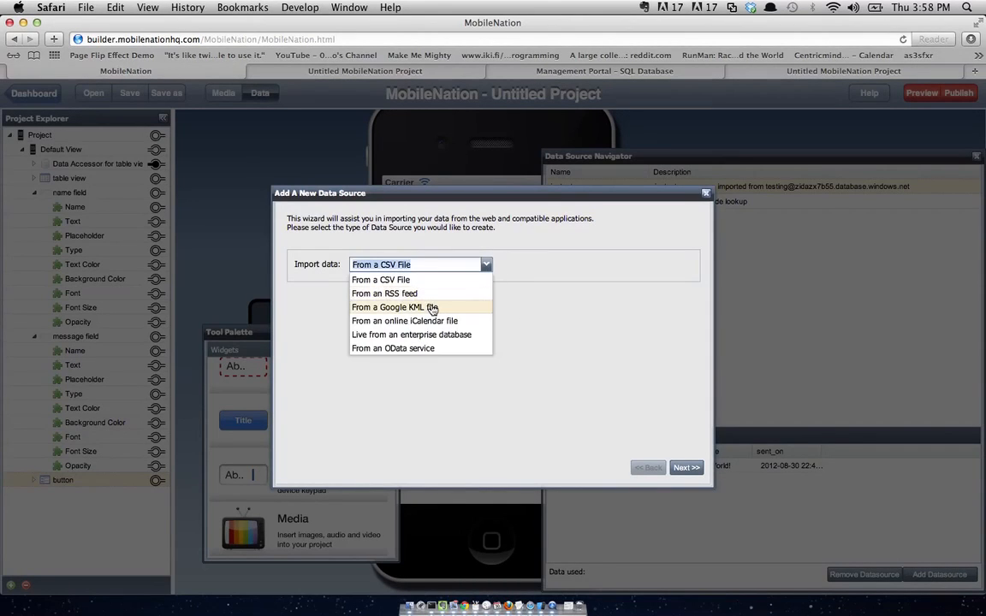
left_click(432, 334)
left_click(685, 469)
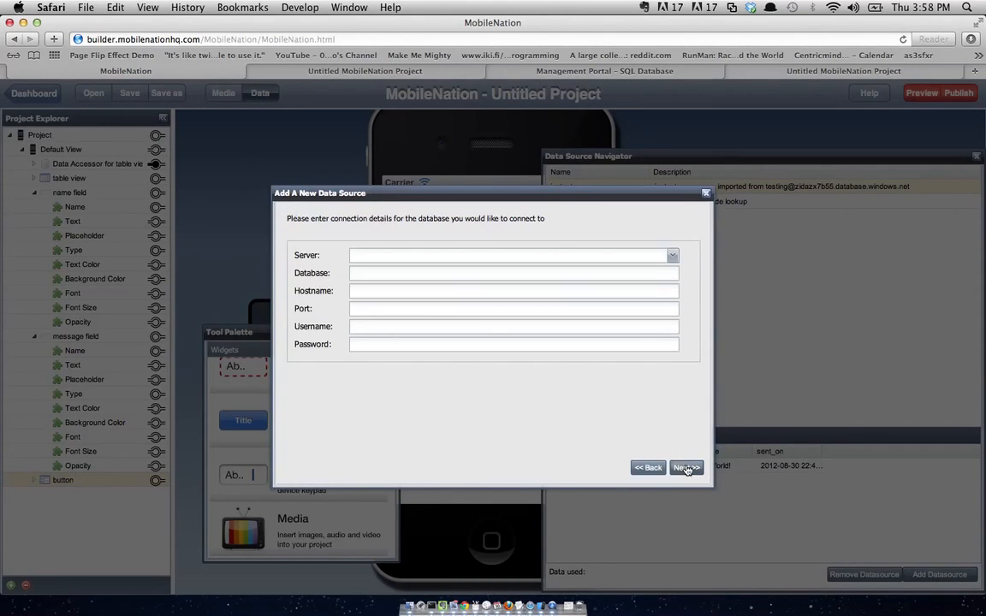
left_click(672, 255)
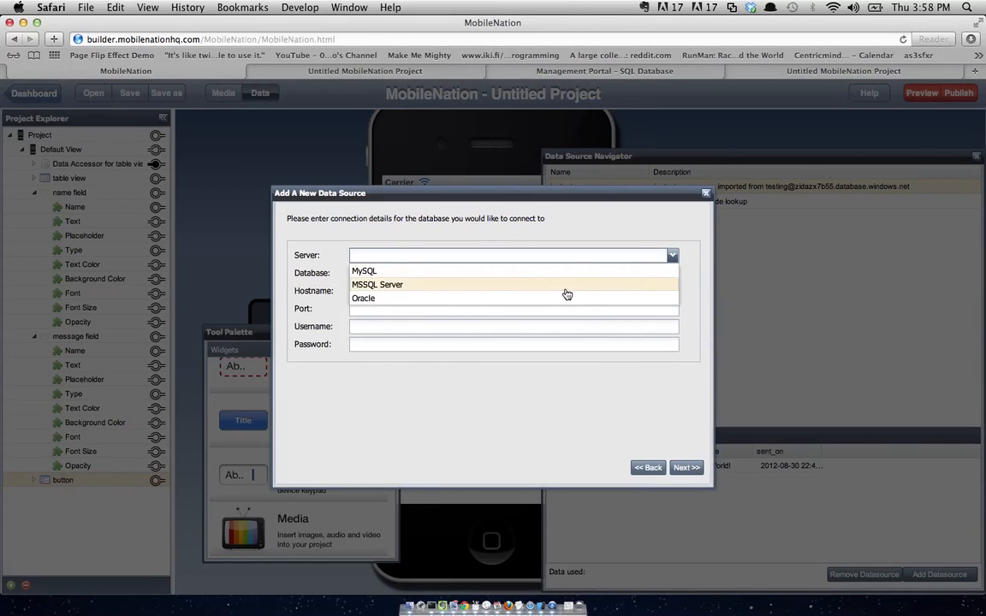
left_click(567, 294)
- Connect to database testing on zidazx7b55.database.windows.net using the login username and password
left_click(484, 274)
type("te")
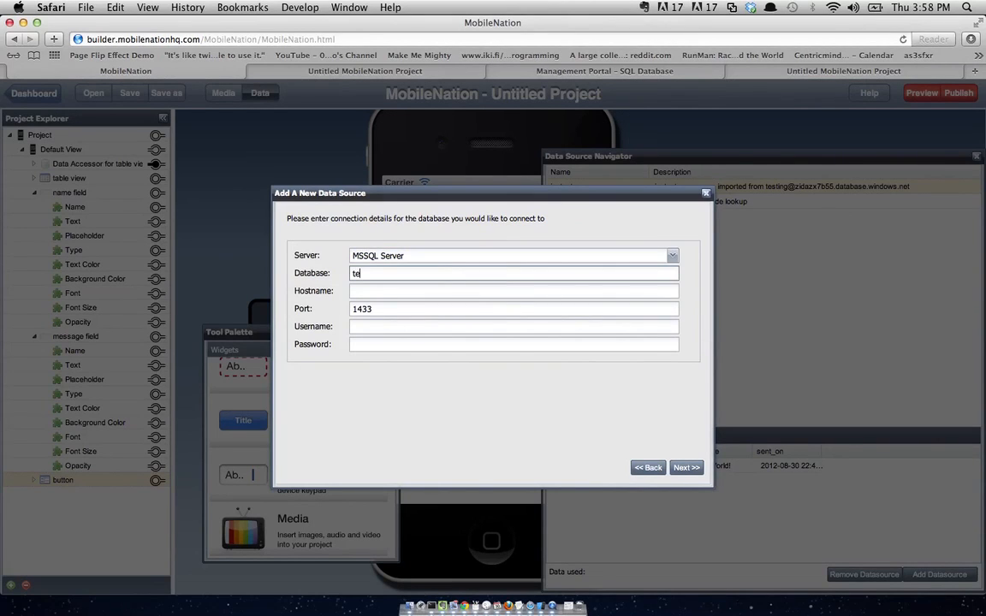
type("sting")
key("Tab")
type("zi")
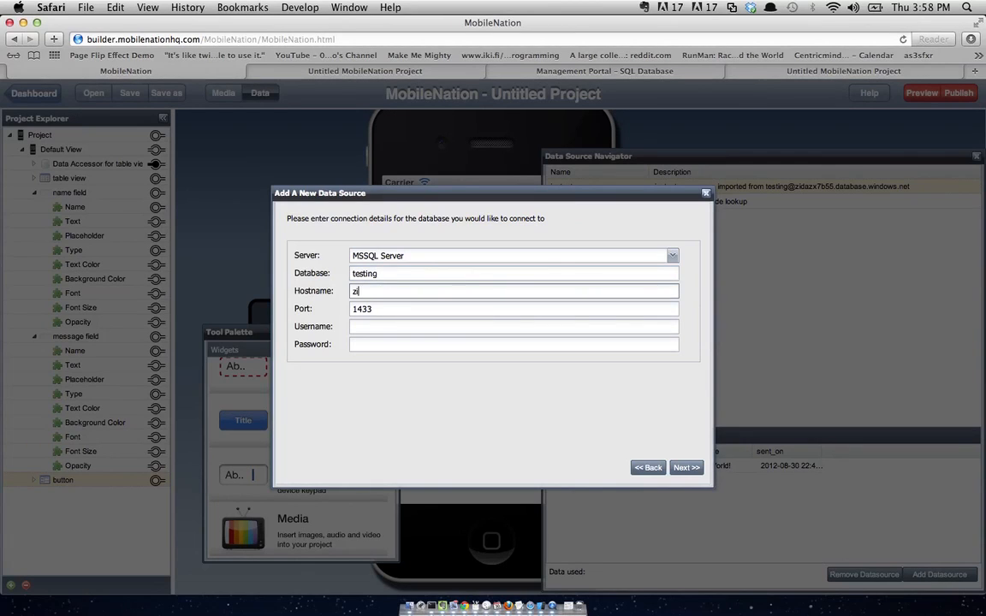
type("dazx7b55.database.windows.net")
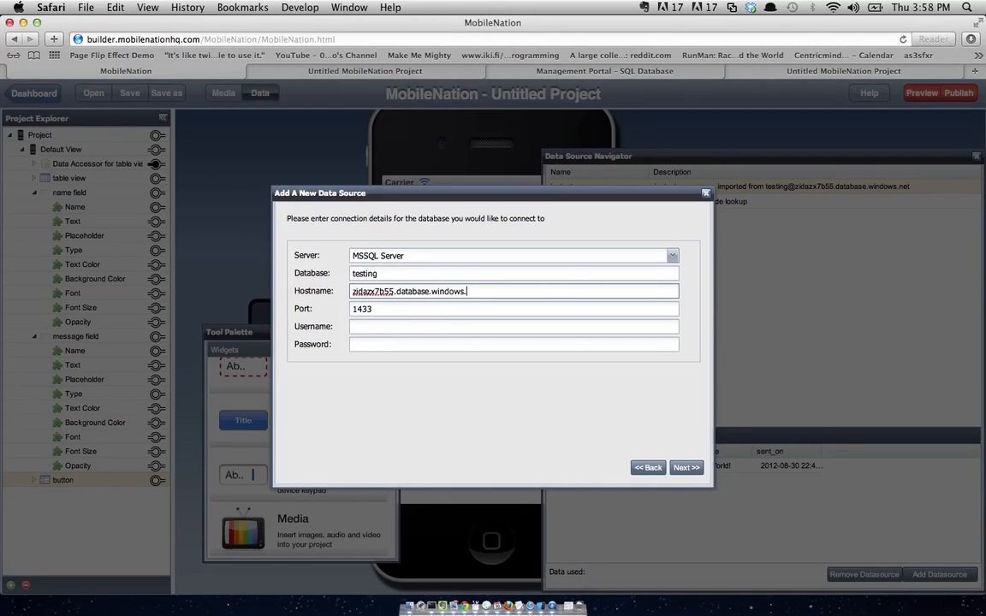
key("Tab")
key("Tab")
type("harry@")
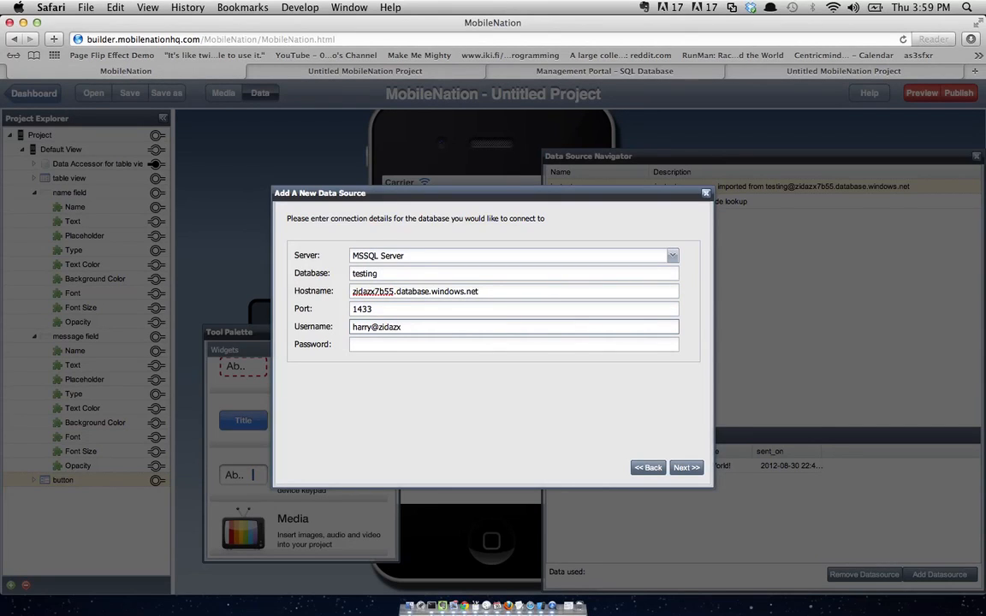
key("Tab")
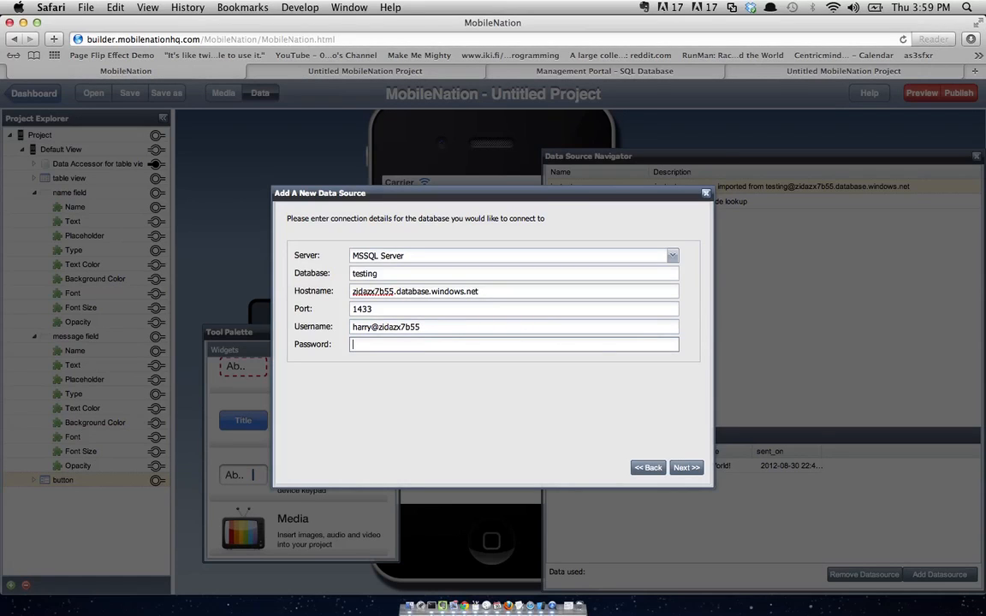
type("••••••")
left_click(685, 471)
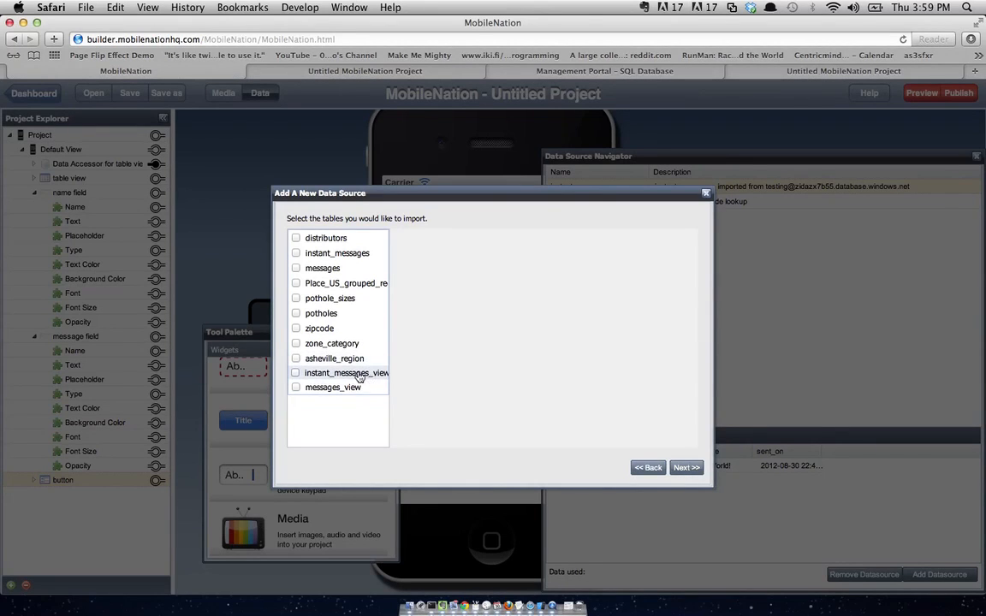
- Import instant_messages_view as a data source and drag its sample data in as a new data accessor
left_click(295, 375)
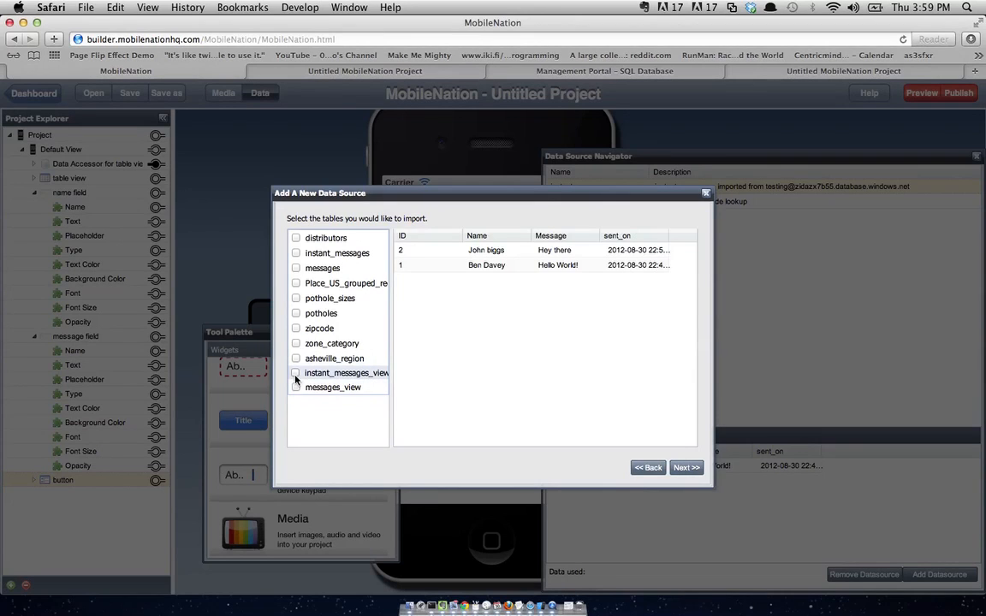
left_click(691, 471)
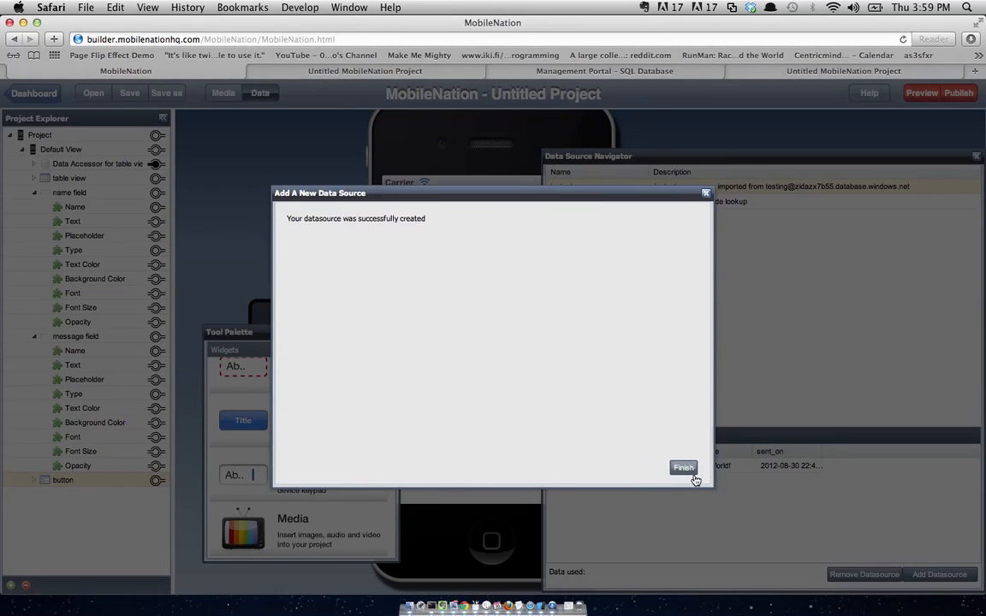
left_click(688, 469)
left_click(590, 201)
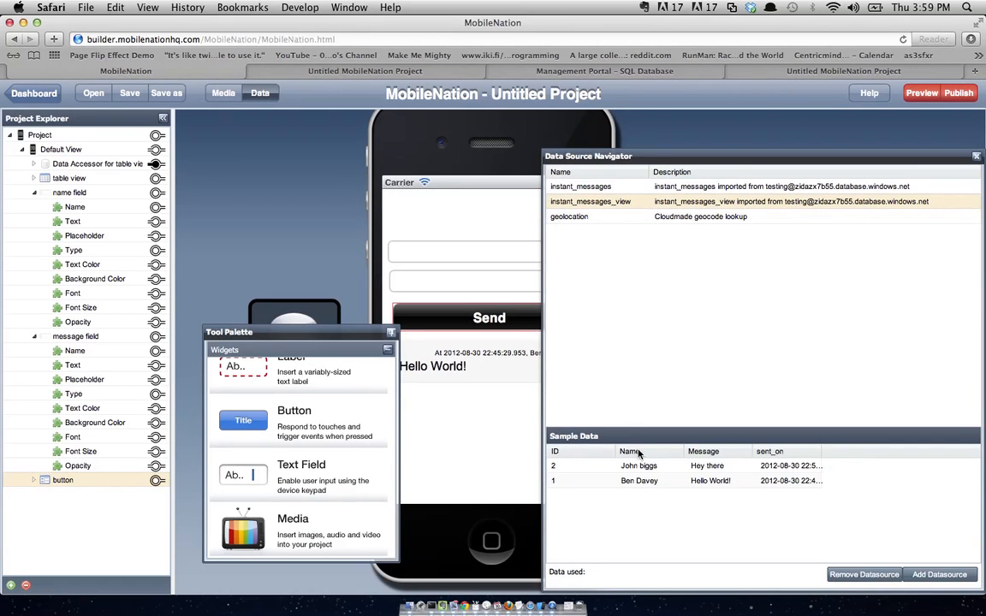
left_click_drag(638, 467, 453, 219)
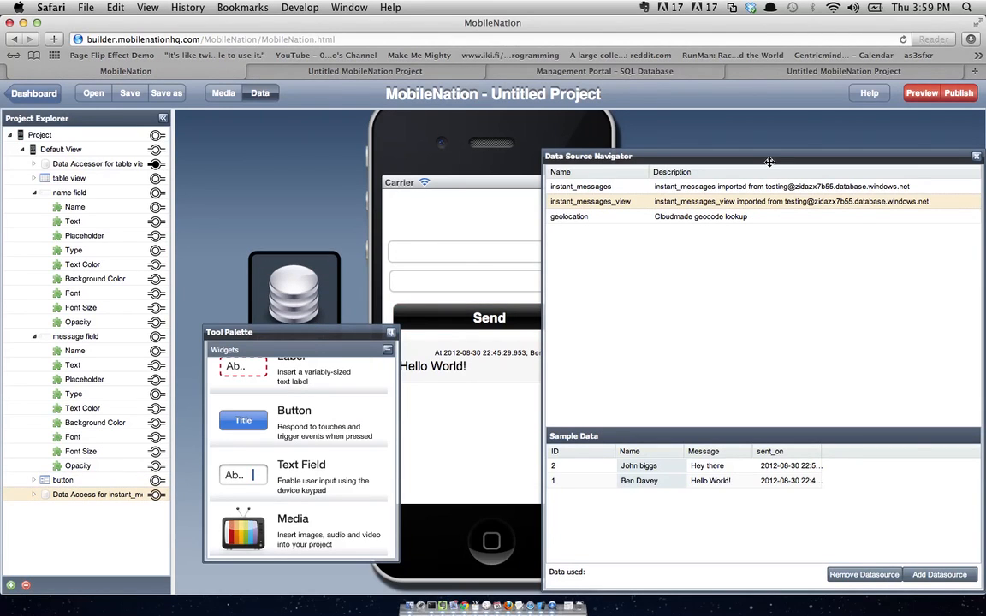
- Rename the new instant_messages_view data accessor to 'ascending messages'
left_click(976, 159)
left_click(559, 374)
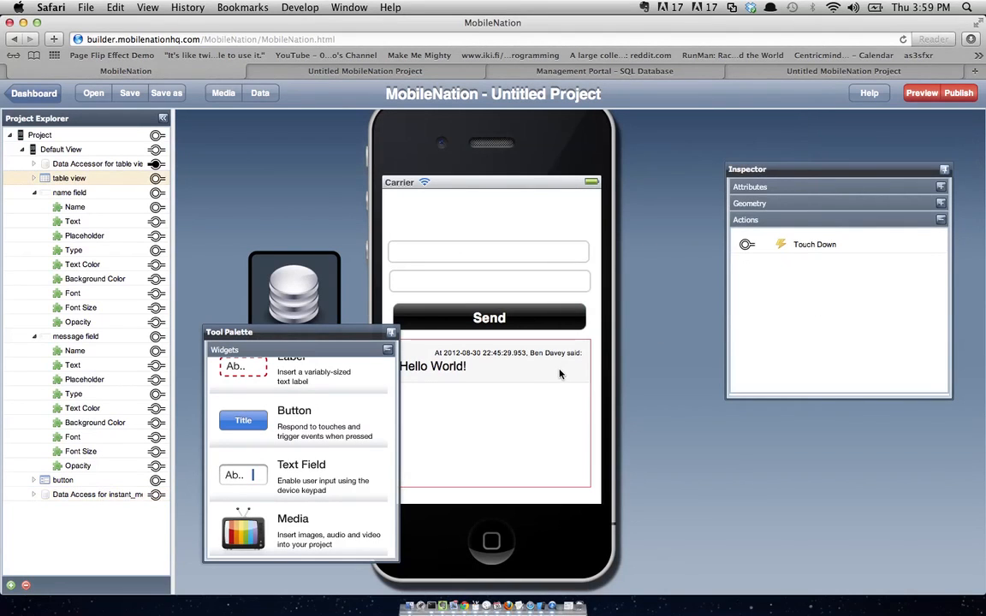
left_click(784, 191)
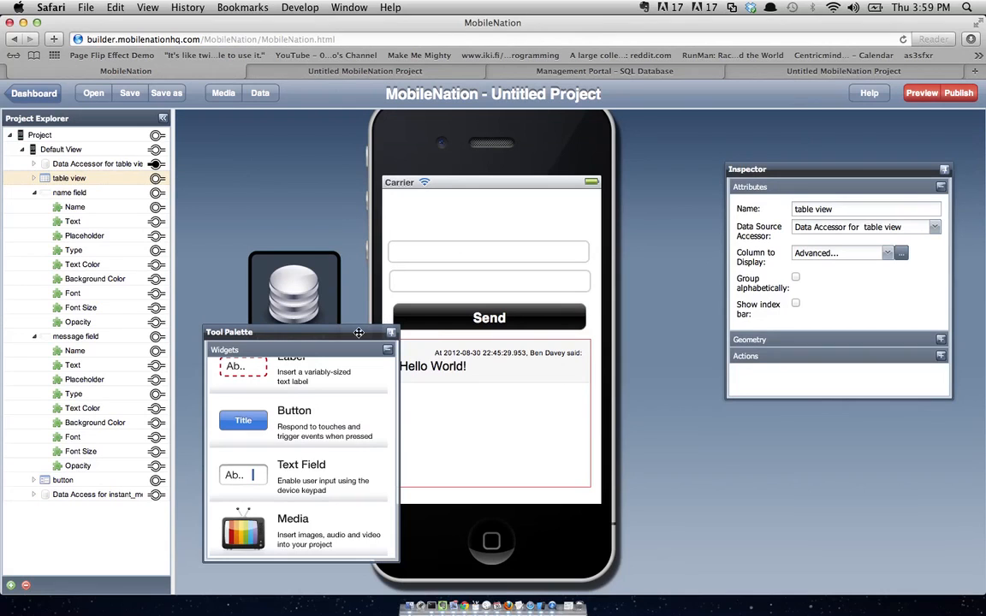
left_click(323, 305)
left_click(293, 400)
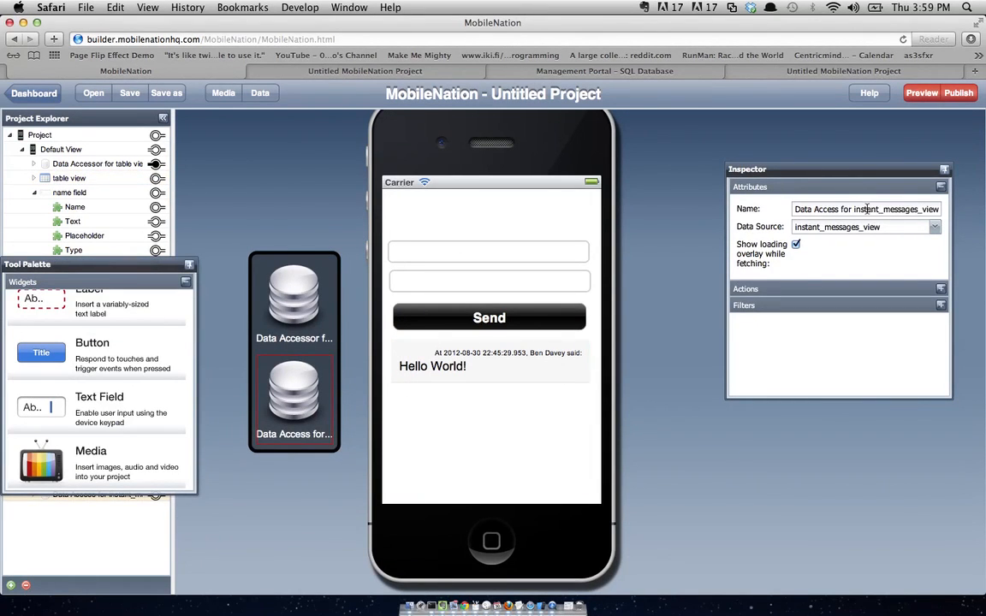
left_click(867, 209)
type("a")
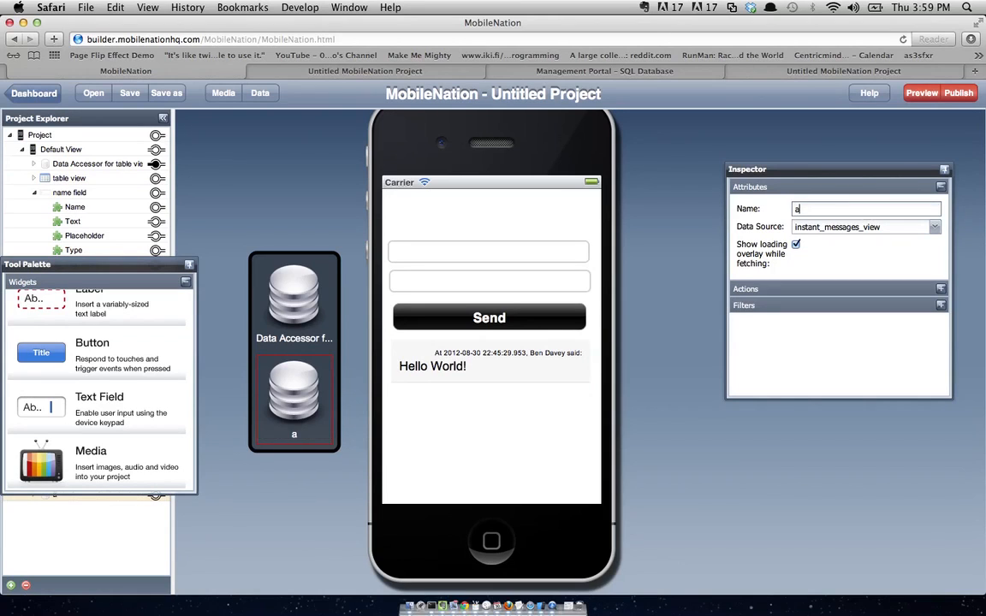
type("scending messages")
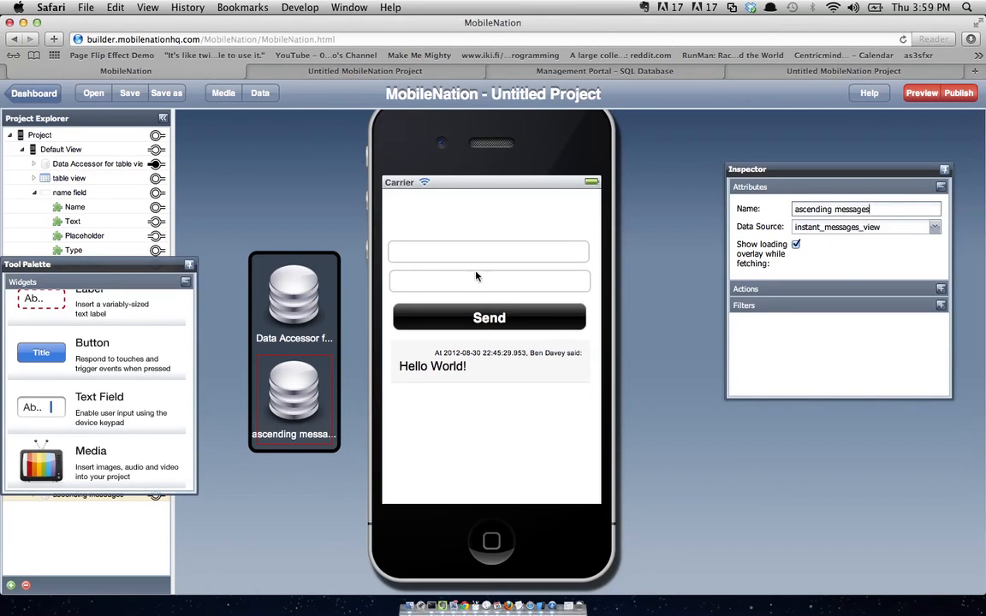
- Set the message table's Data Source Accessor to 'ascending messages'
left_click(468, 385)
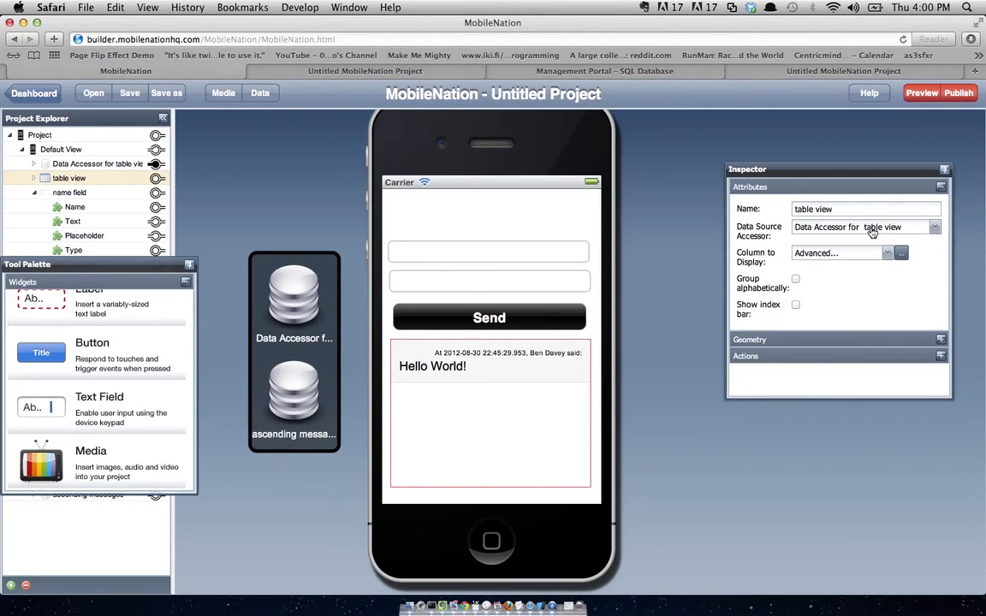
left_click(937, 229)
left_click(894, 256)
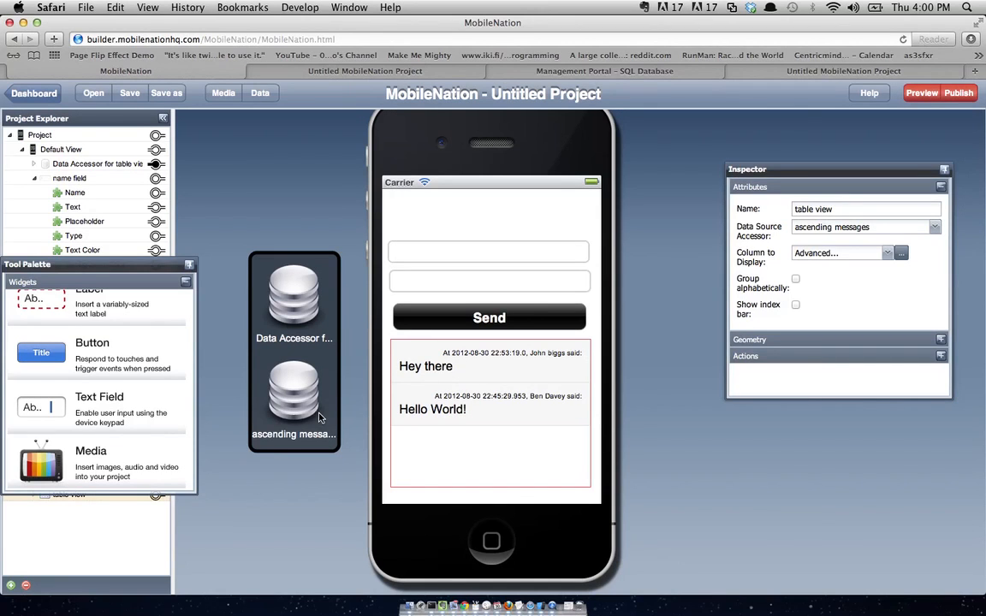
- Add a Timer widget to the phone and set its interval to 3000 ms
scroll(90, 382, "up", 1)
scroll(90, 383, "down", 6)
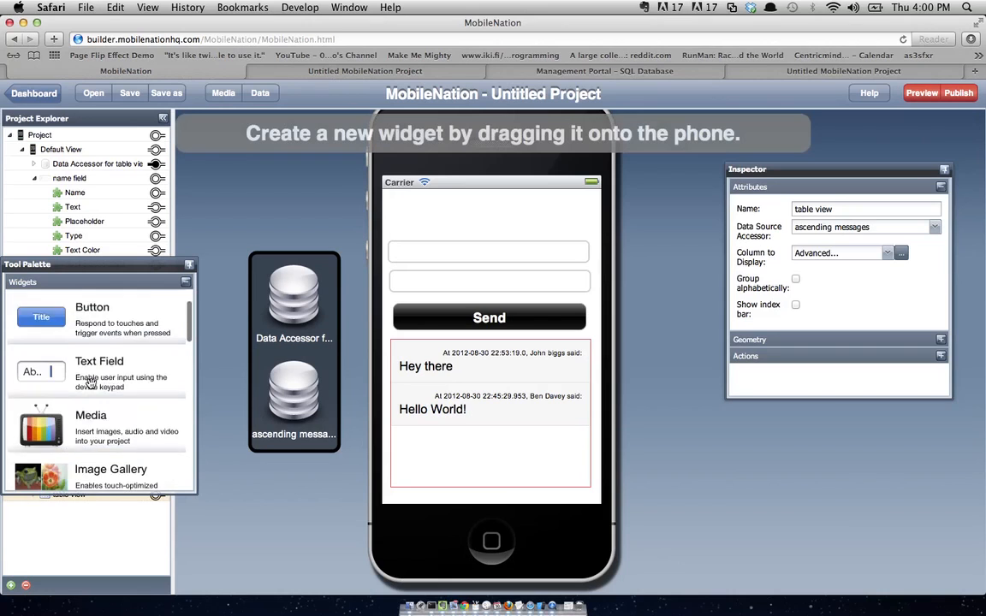
scroll(91, 382, "down", 10)
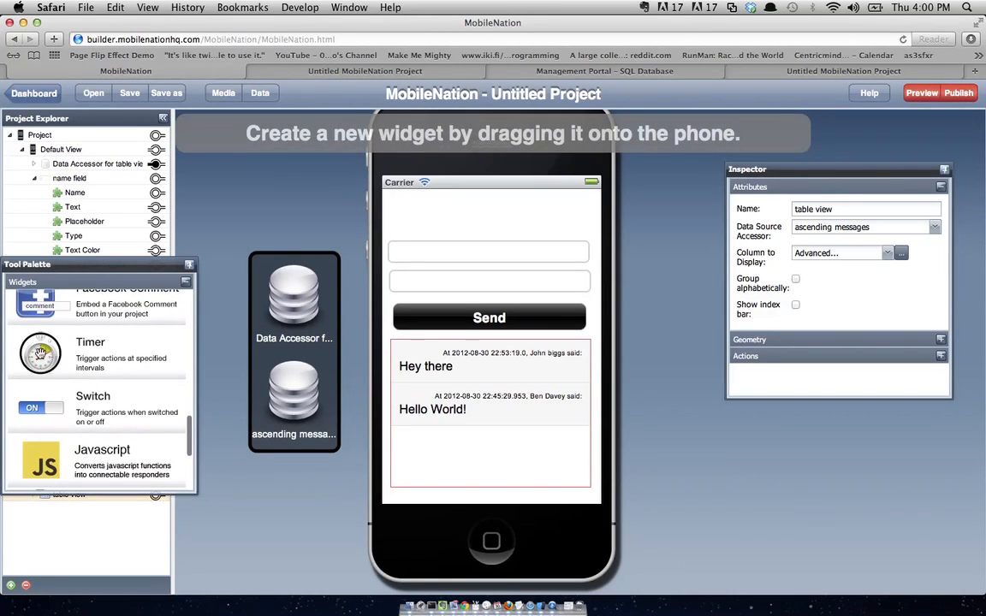
left_click_drag(61, 361, 459, 236)
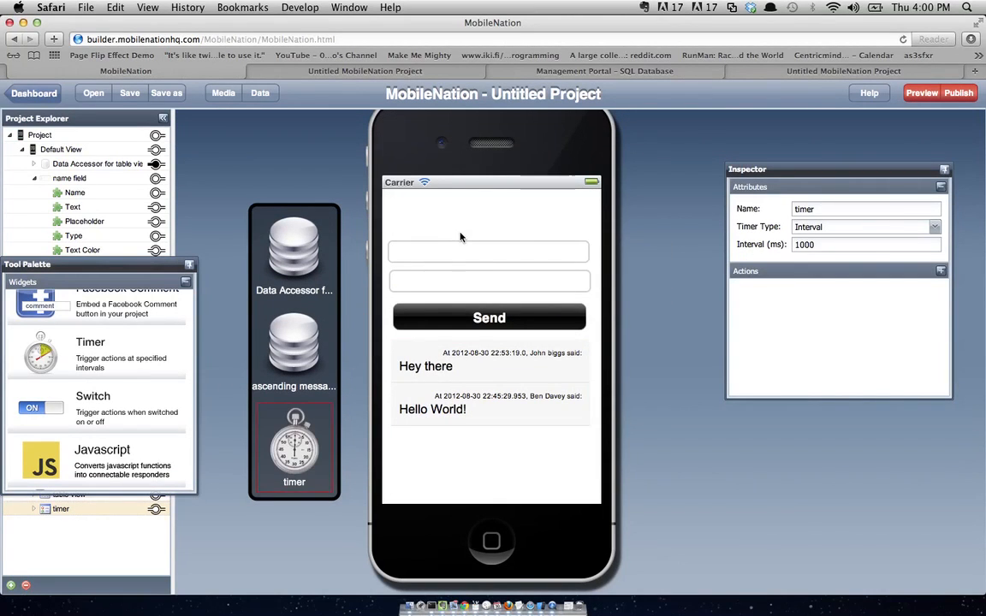
left_click(800, 244)
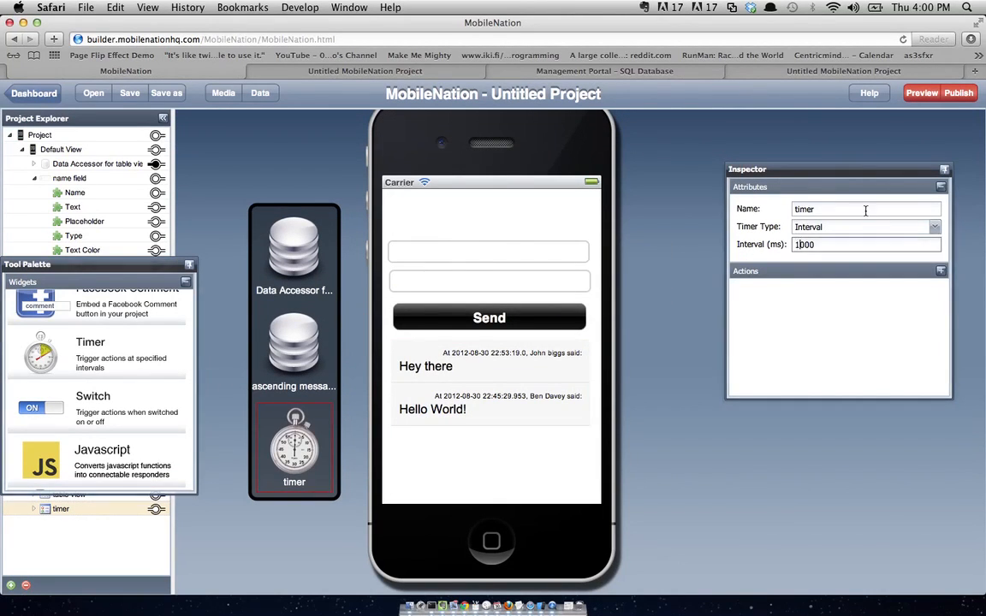
key("BackSpace")
type("3")
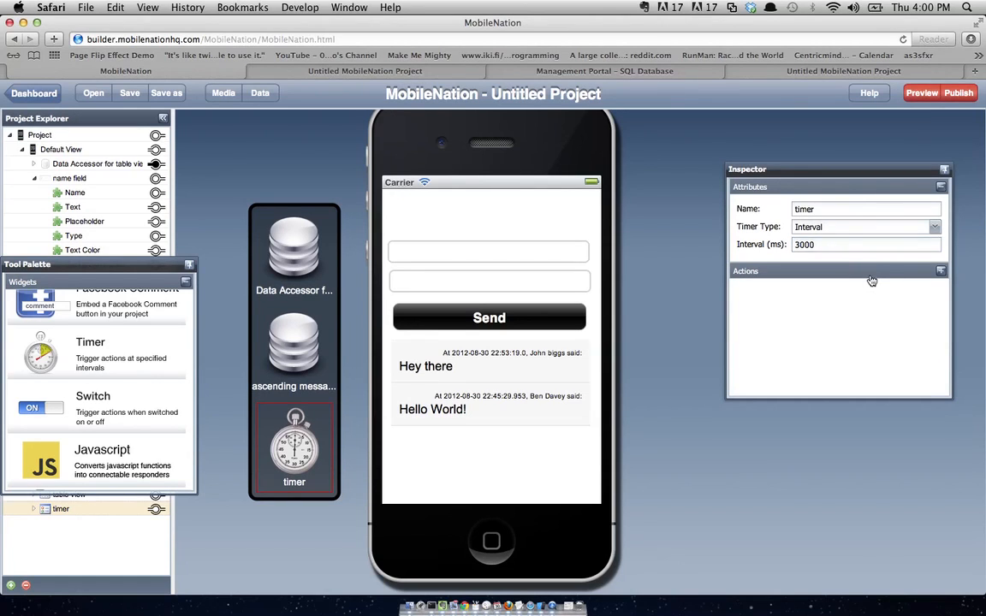
- Show the timer's actions and move the widget palette aside to reveal the project tree
left_click(870, 280)
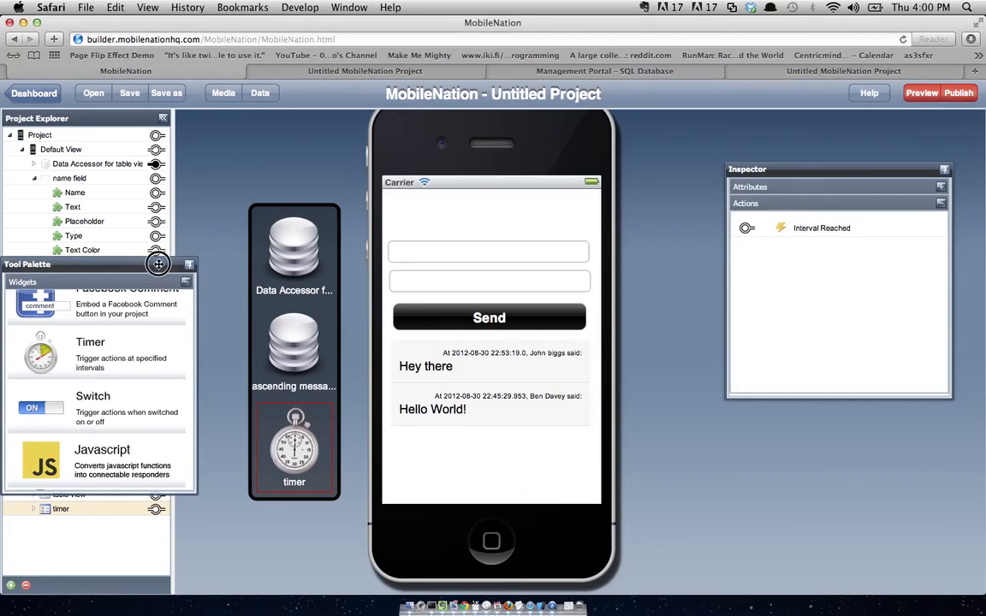
left_click_drag(158, 262, 392, 297)
left_click_drag(136, 178, 354, 118)
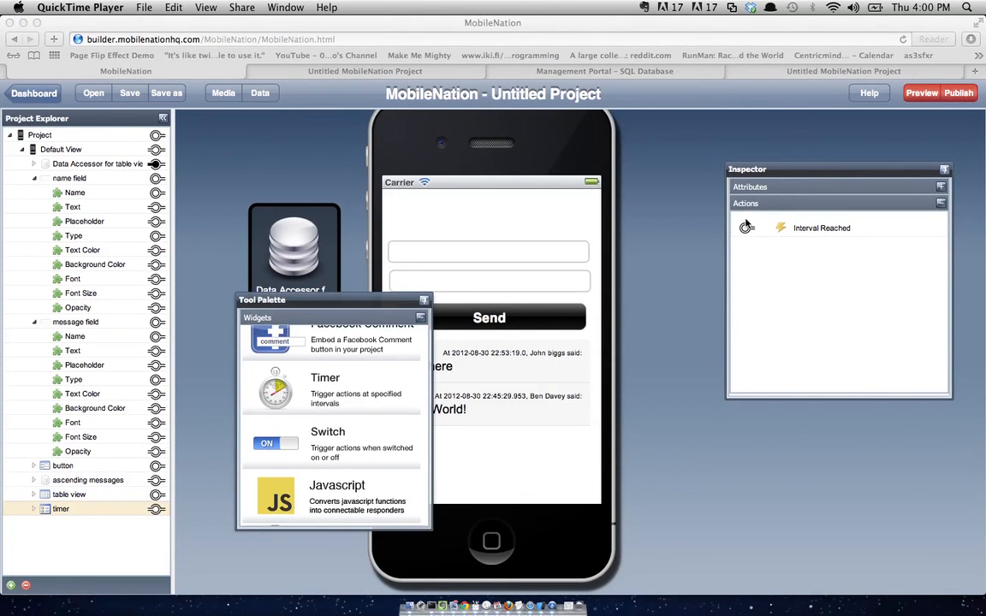
- Wire the timer's Interval Reached action to Fetch Data on the 'ascending messages' accessor
left_click_drag(746, 227, 158, 484)
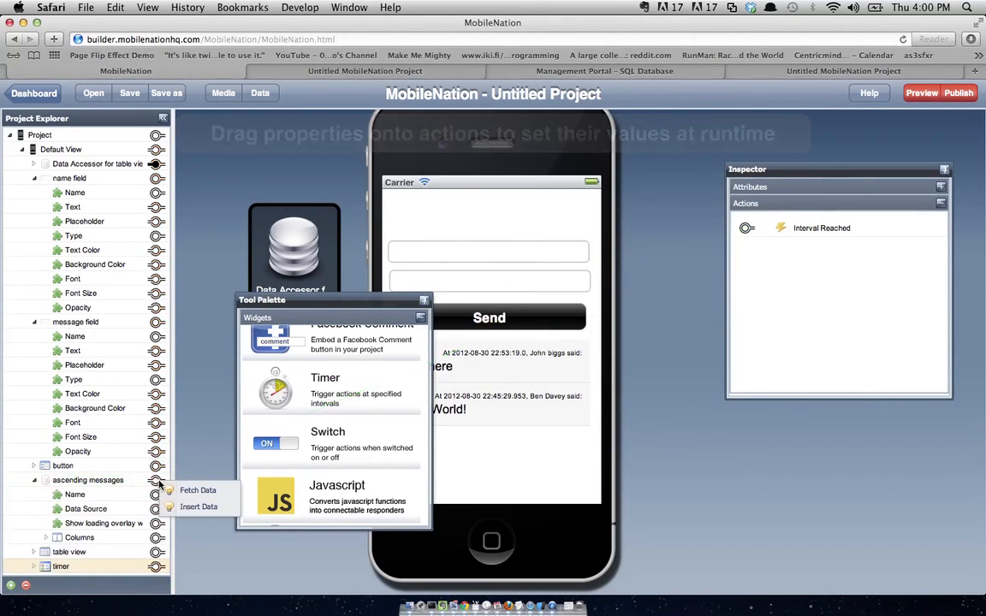
left_click(185, 491)
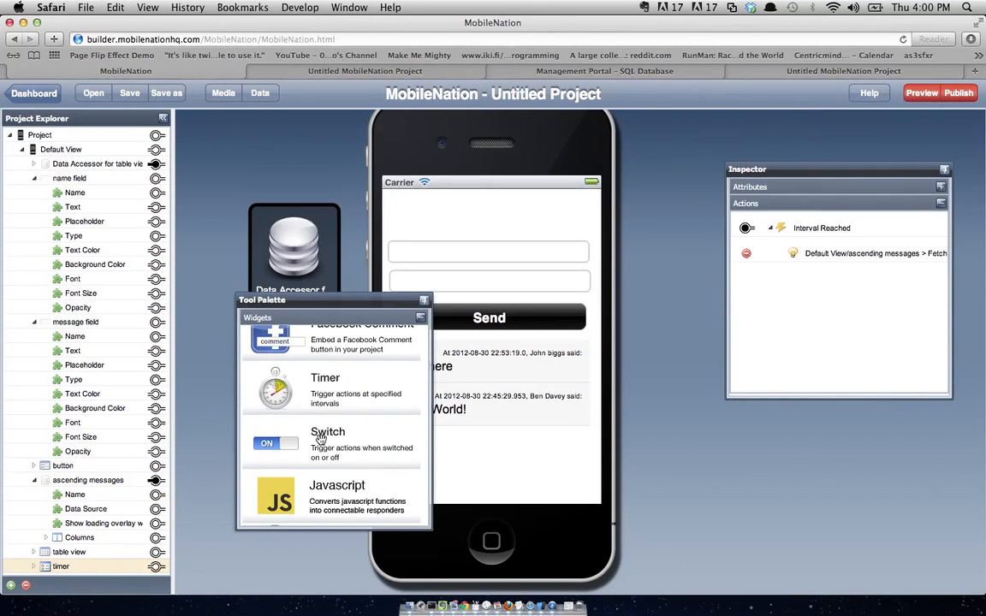
left_click_drag(417, 306, 451, 316)
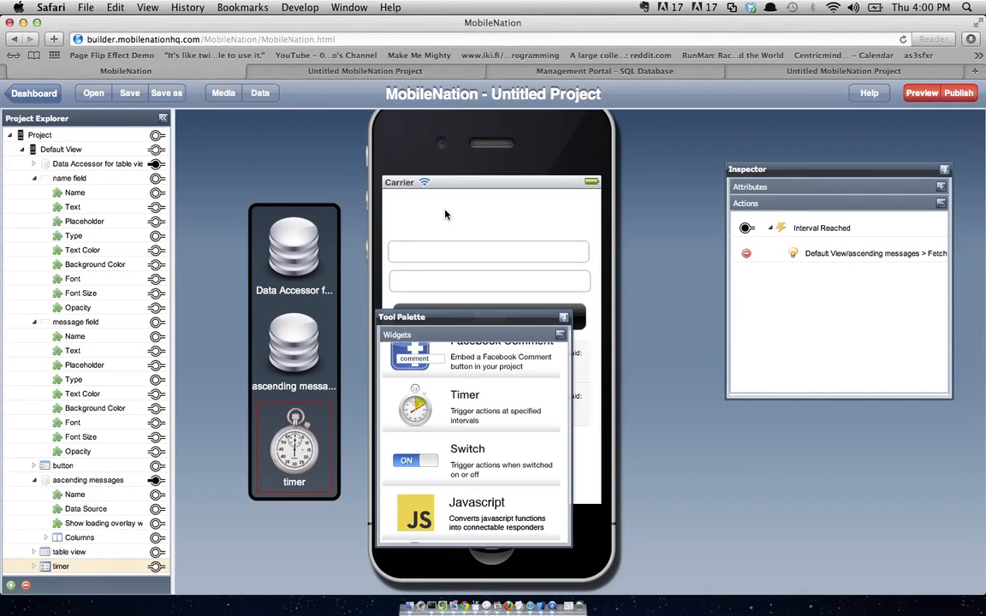
left_click(110, 150)
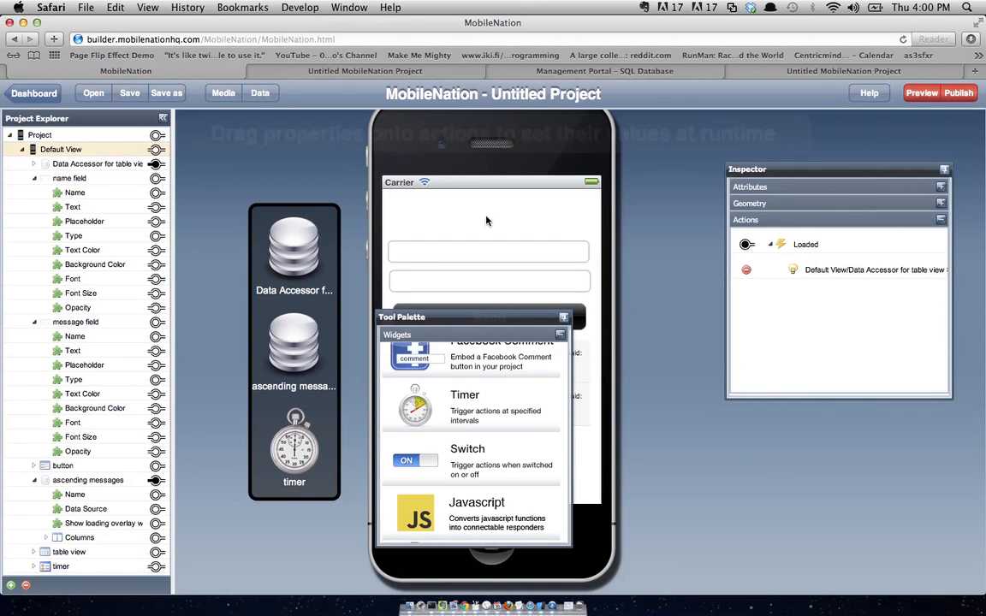
- Start the timer on Default View's Loaded event and add a navigation bar captioned 'Instant Messaging'
left_click_drag(738, 241, 159, 568)
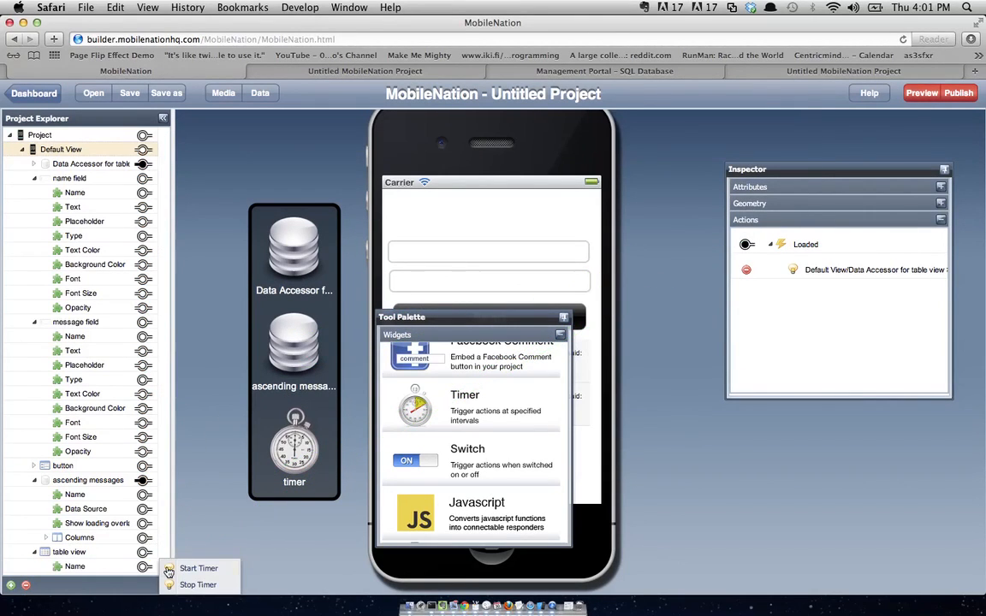
left_click(184, 568)
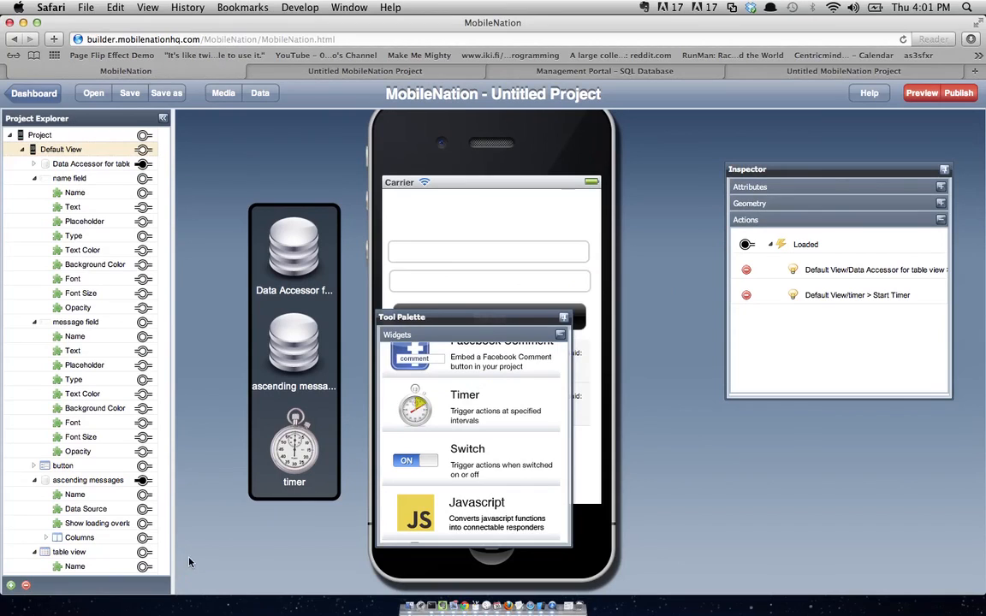
left_click(854, 188)
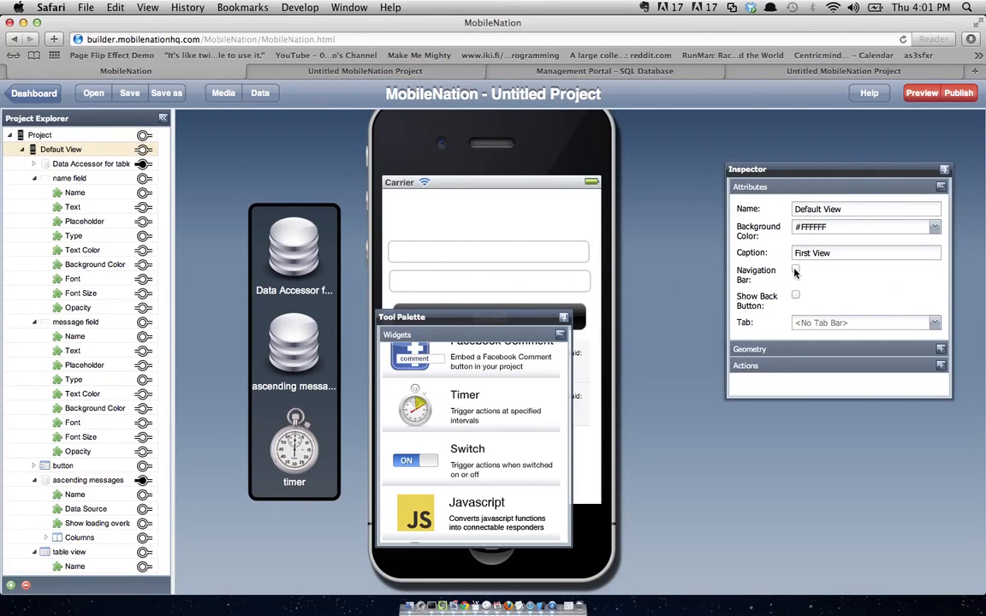
left_click(795, 273)
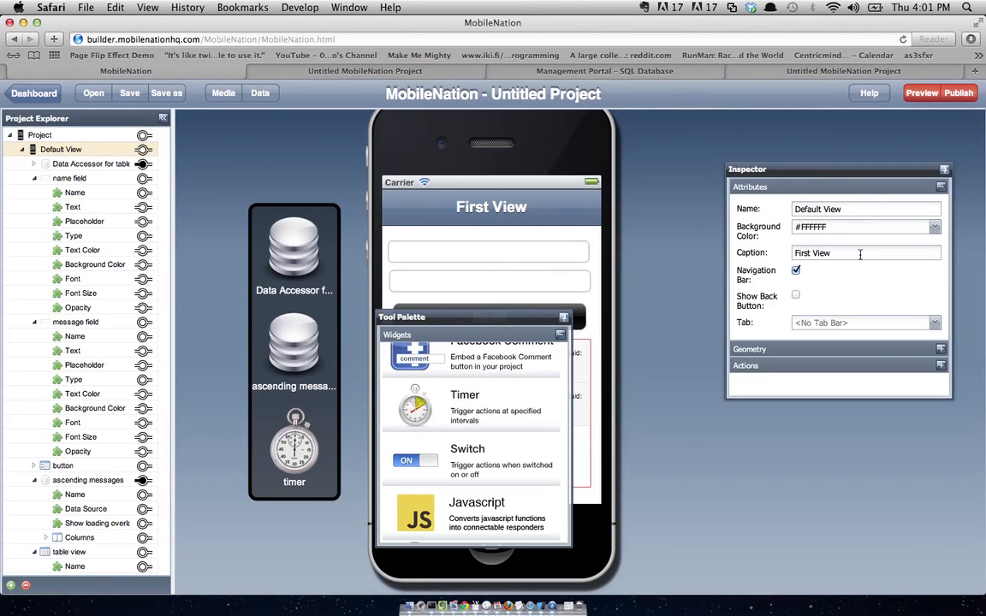
triple_click(828, 249)
key("BackSpace")
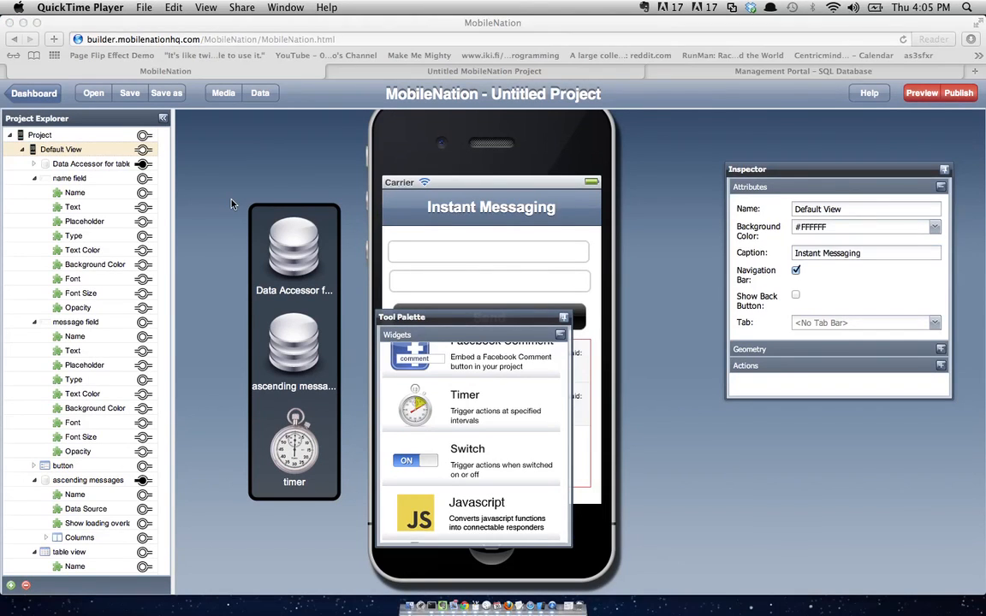
left_click(291, 340)
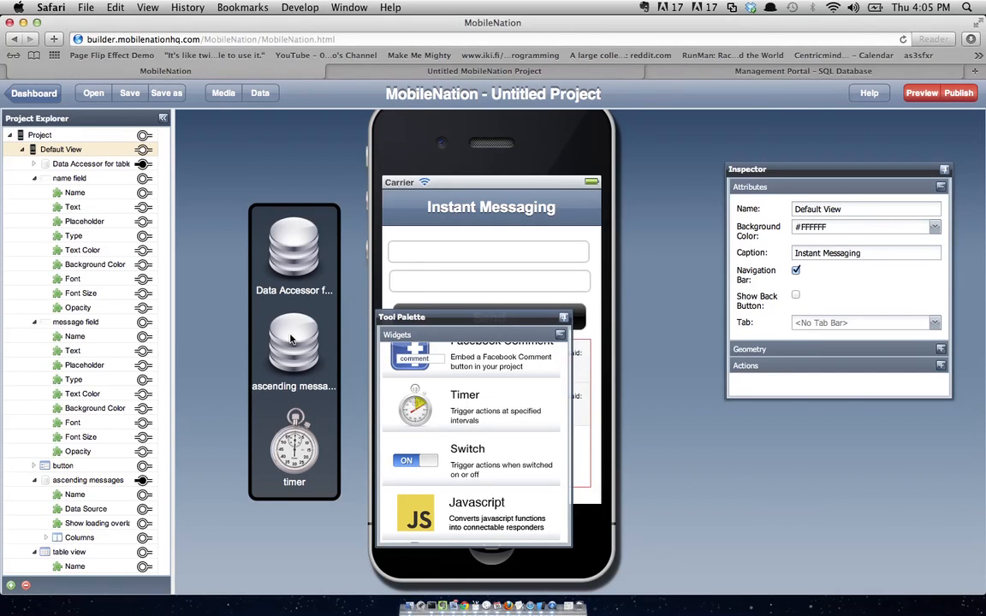
- Turn off the loading overlay for 'ascending messages' fetches, then send the project to Preview
left_click(296, 348)
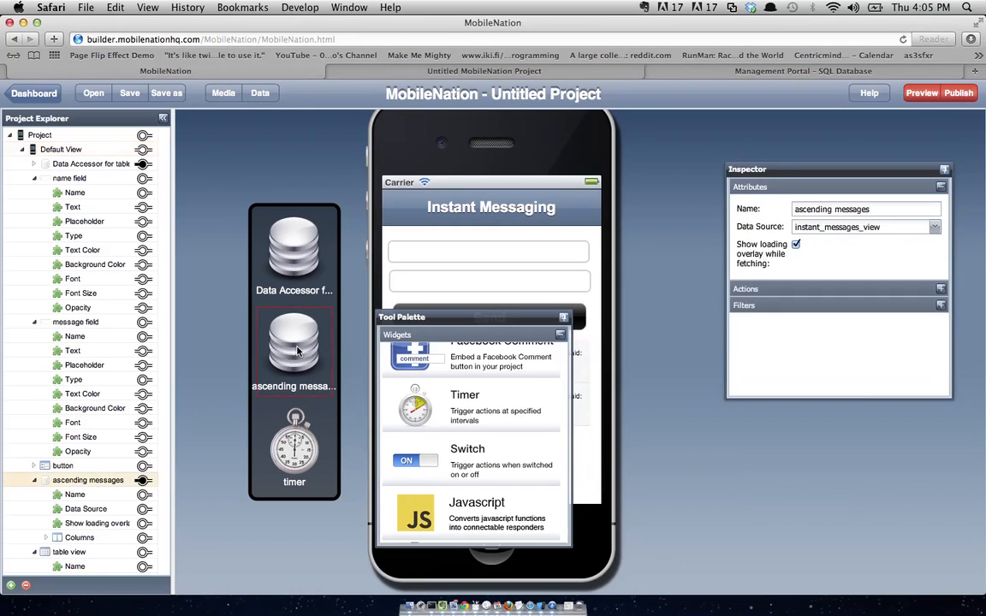
left_click(795, 246)
left_click(922, 93)
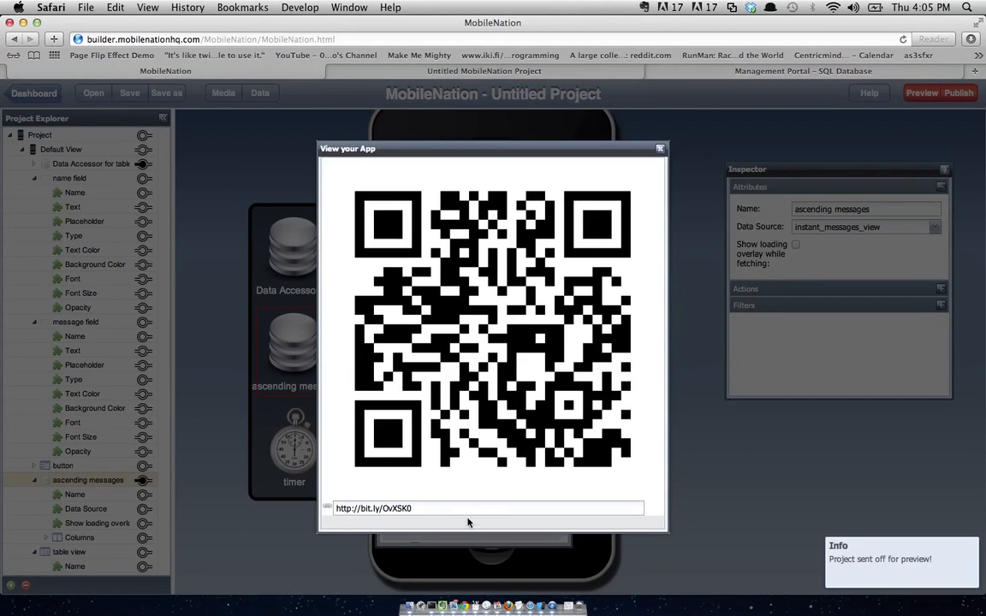
- Open the copied preview link in a new tab and run the app in the desktop browser
triple_click(472, 513)
key("super+c")
key("super+t")
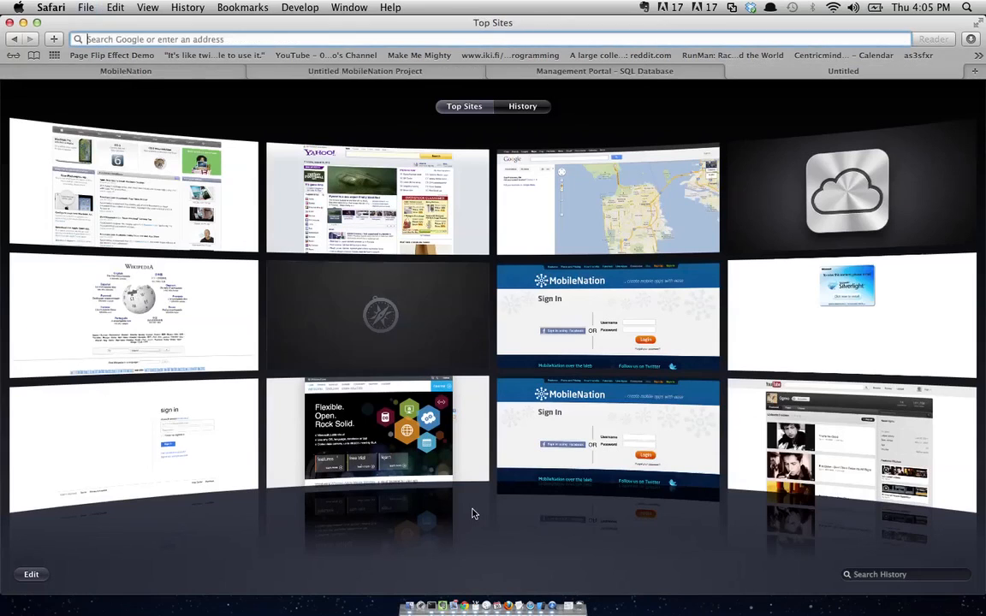
key("super+v")
key("Return")
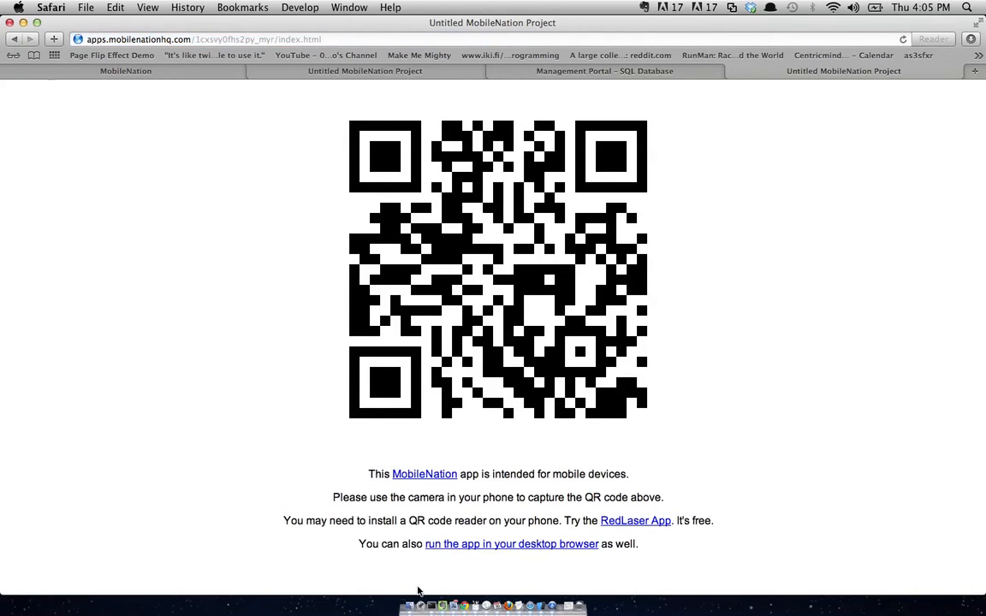
left_click(471, 549)
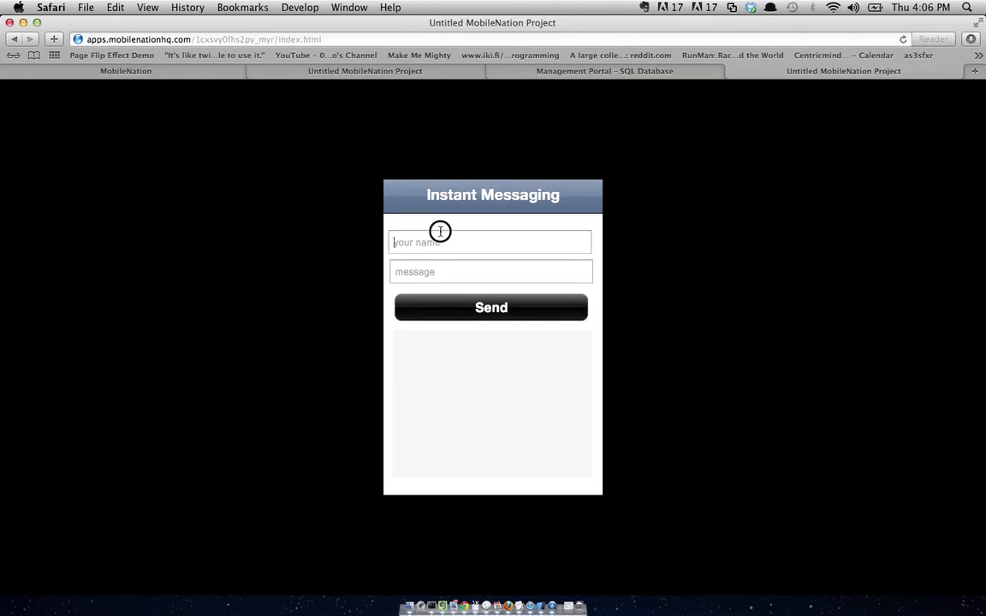
- Enter a sender name and type the message 'BOOOYA' in the chat app
left_click(440, 233)
type("Ben")
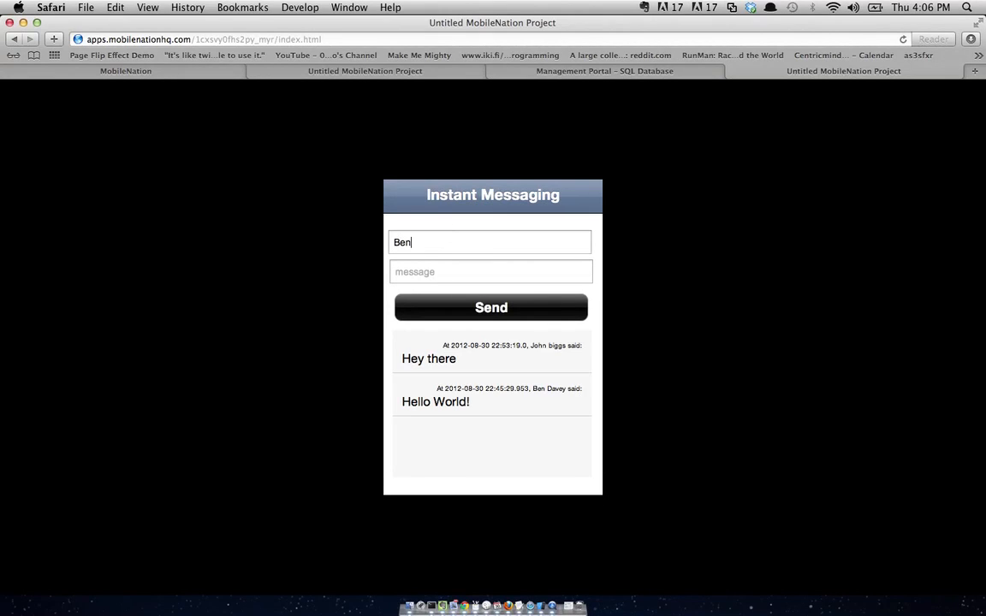
left_click(443, 273)
type("BOOOYA")
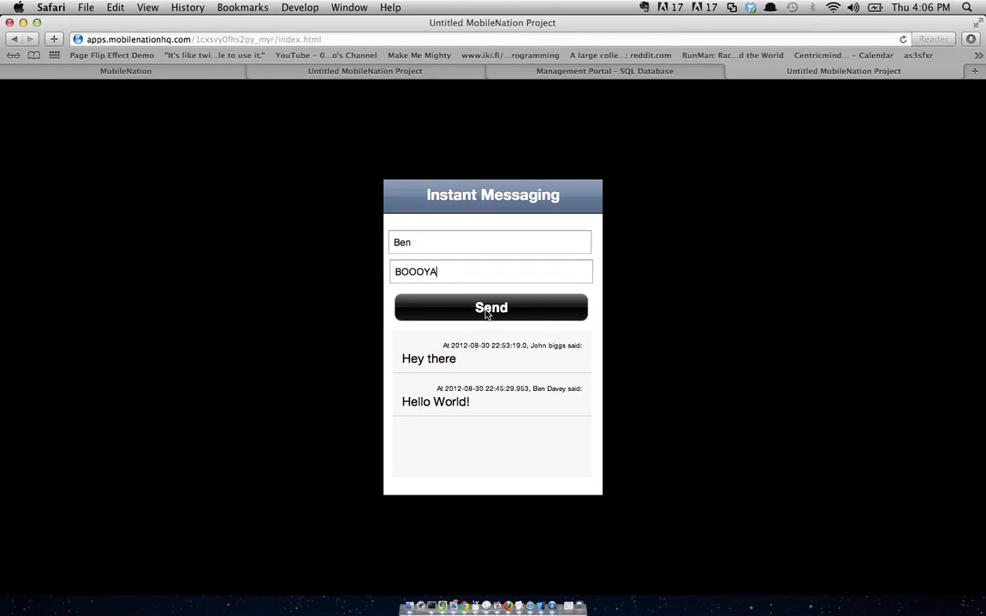